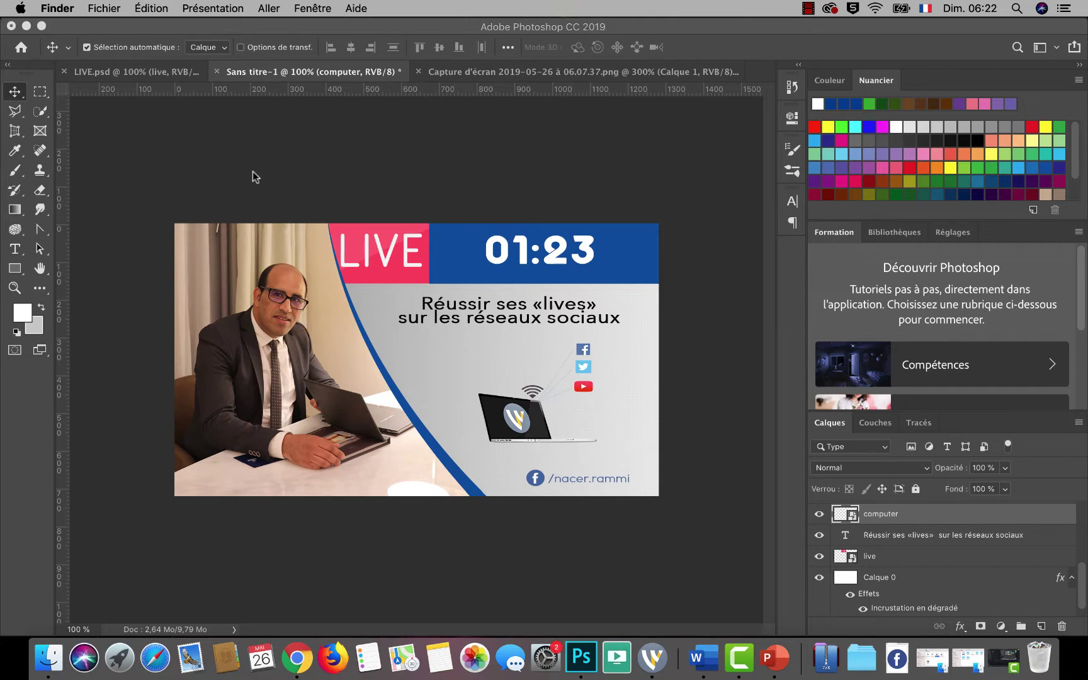
Create a new 1280 x 720 px document from the film and video preset HDV/HDTV 720 p.
click(102, 8)
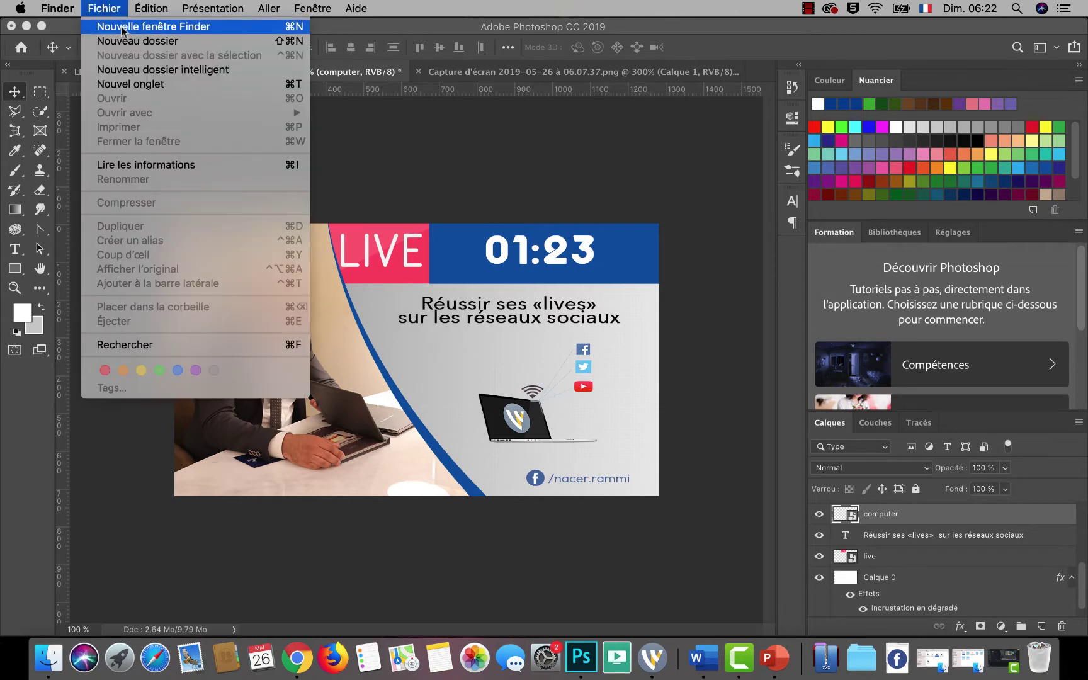
click(345, 26)
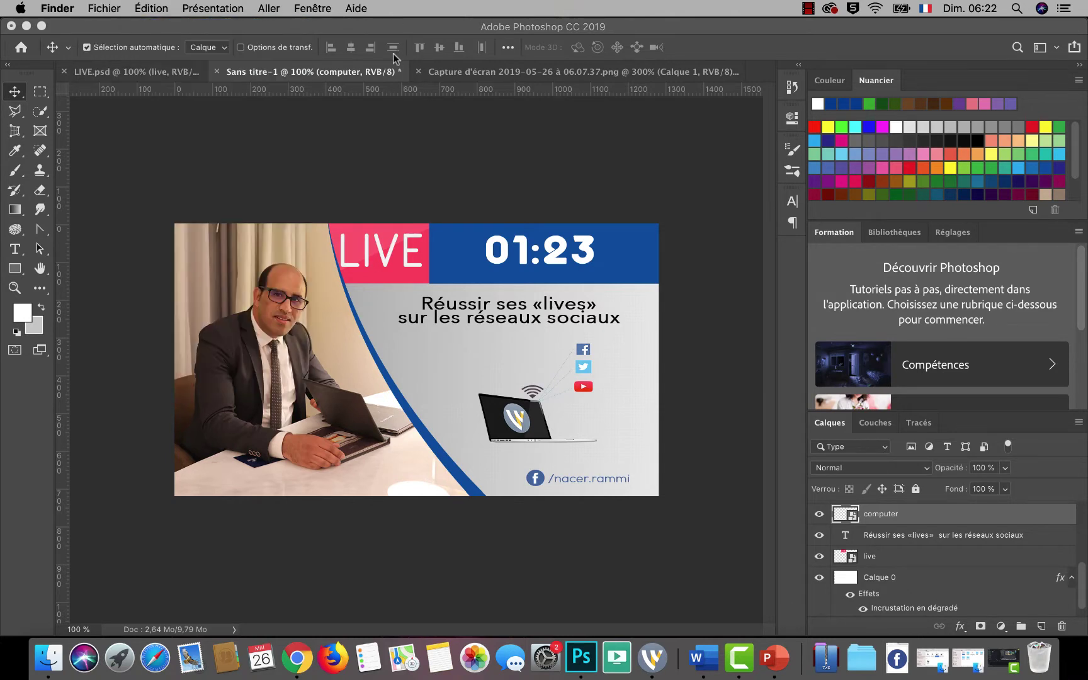
click(145, 8)
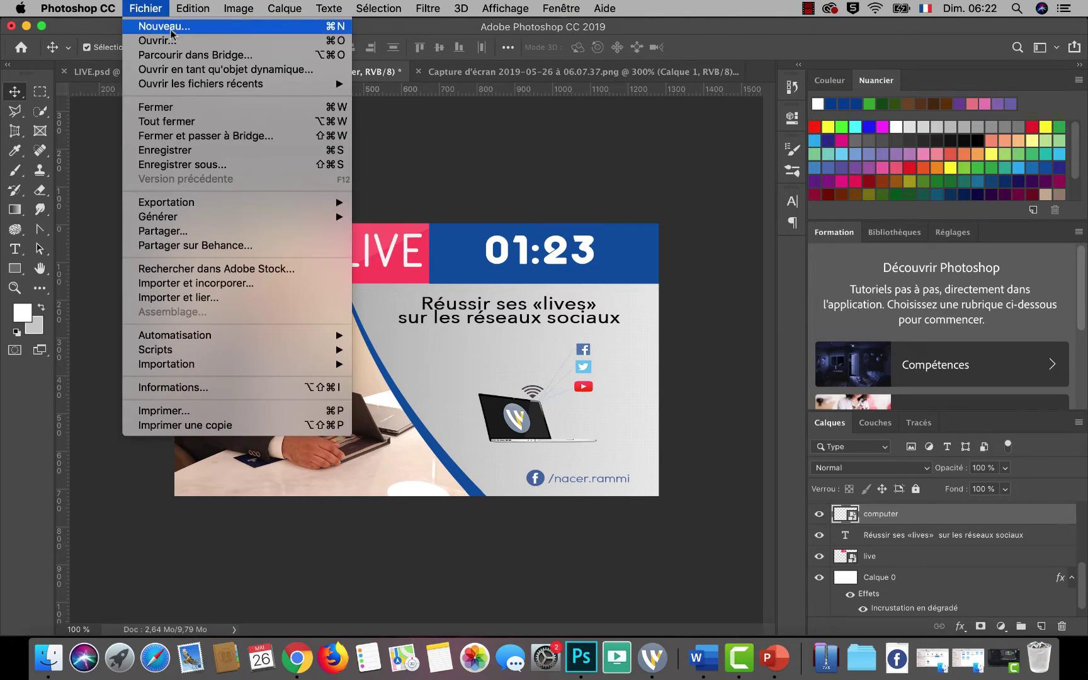
click(388, 154)
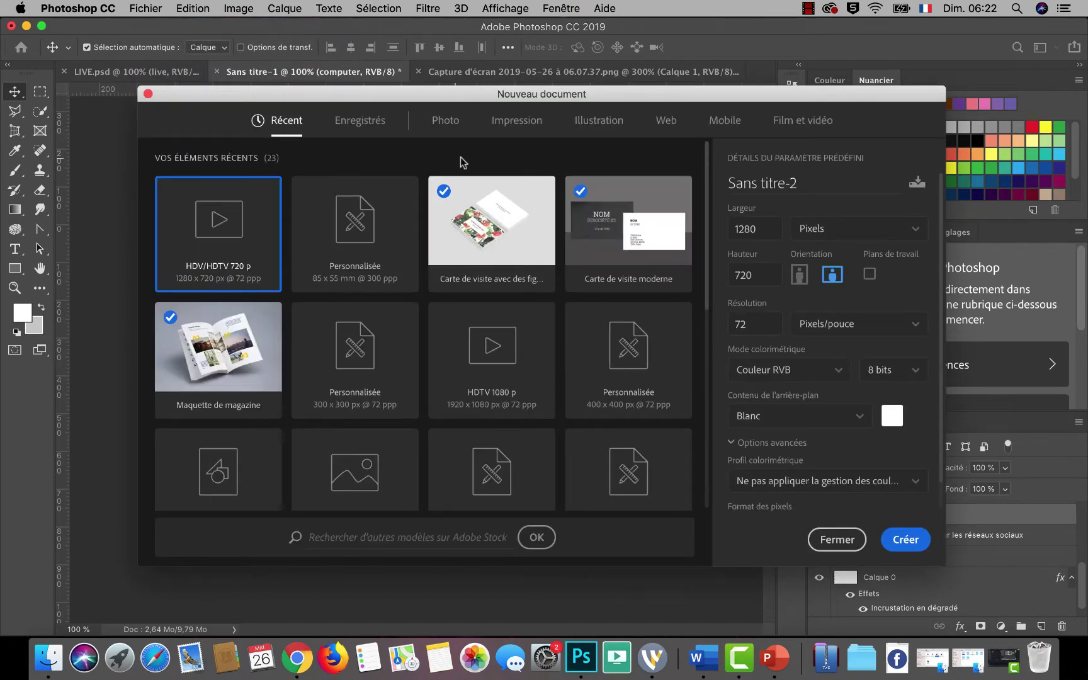
click(787, 124)
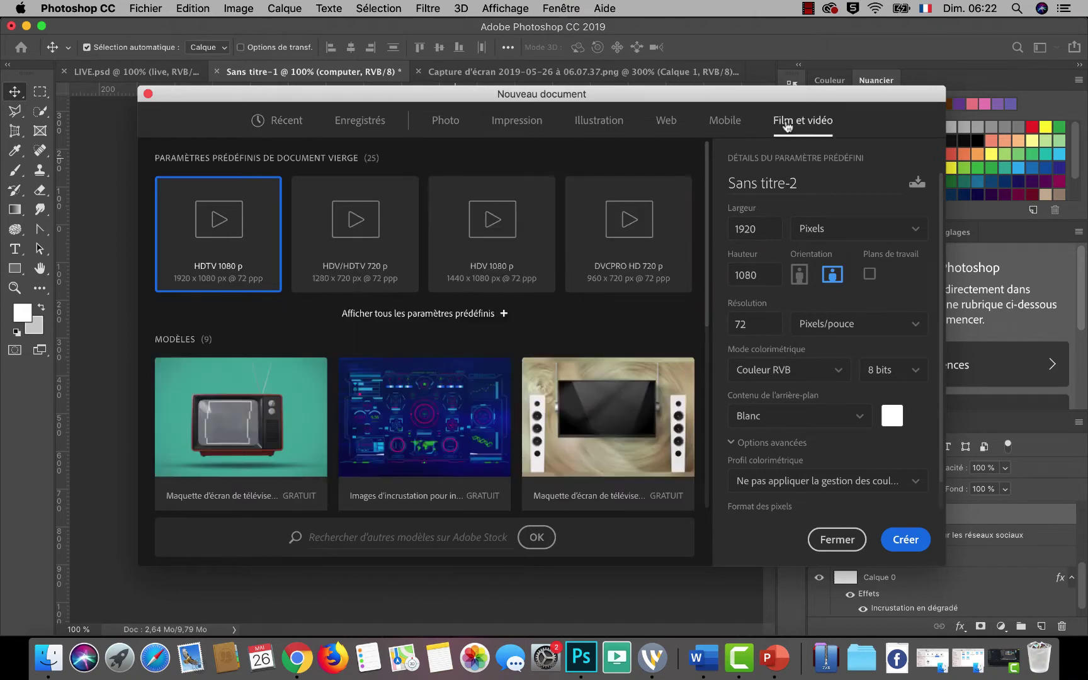
click(347, 235)
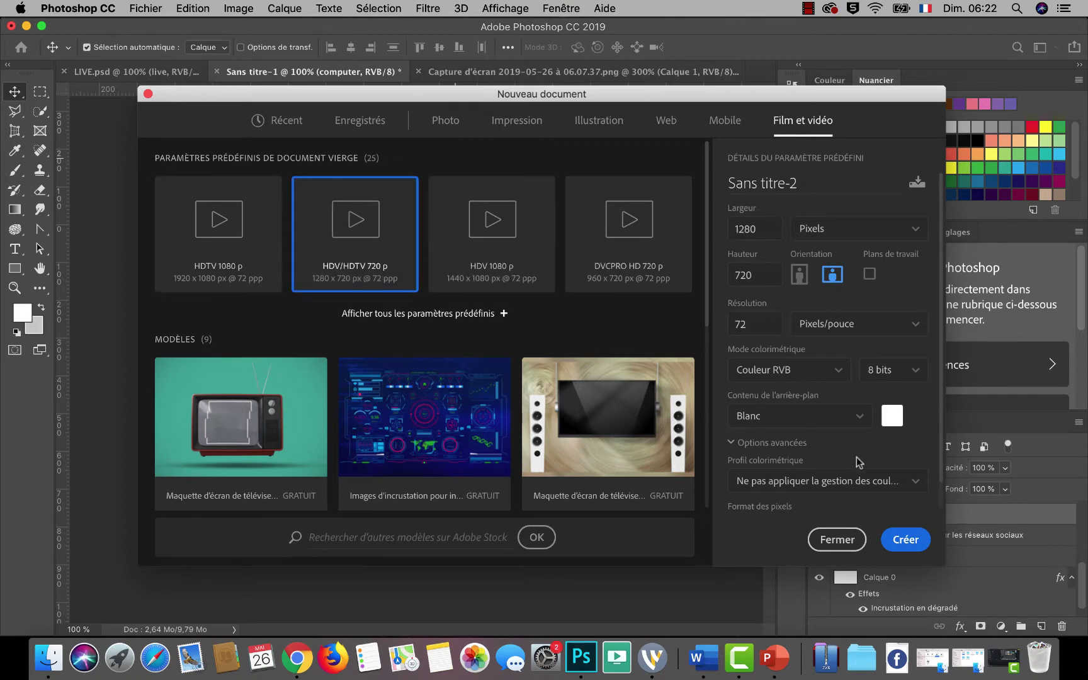
click(905, 540)
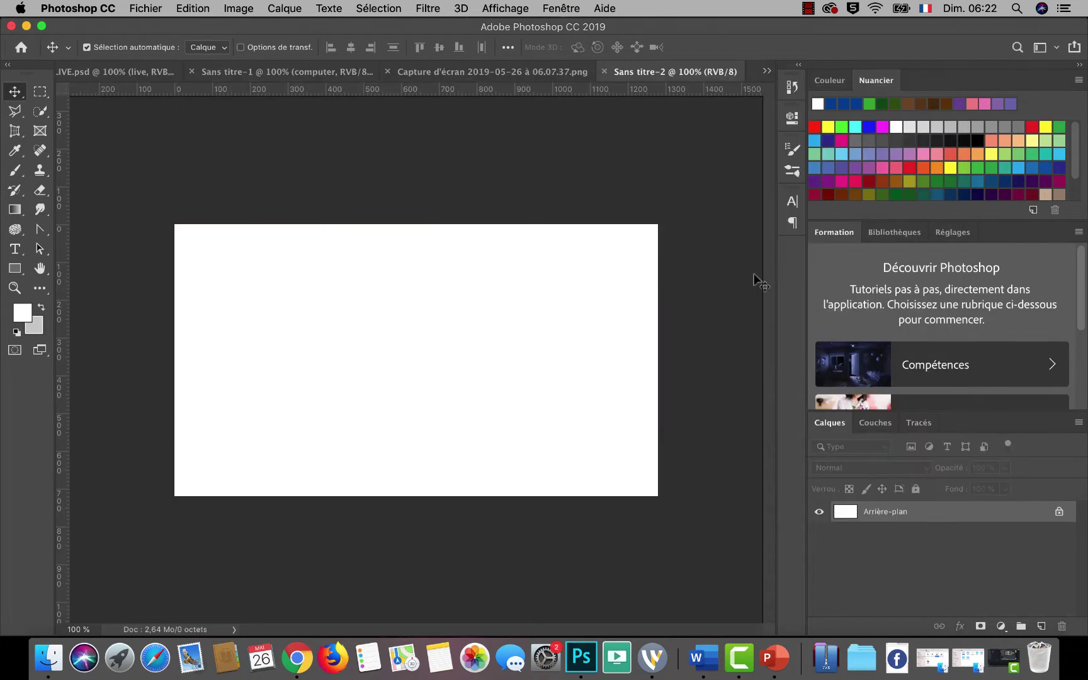
Close the document "Capture d'écran 2019-05-26 à 06.07.37.png" without saving its changes.
click(528, 73)
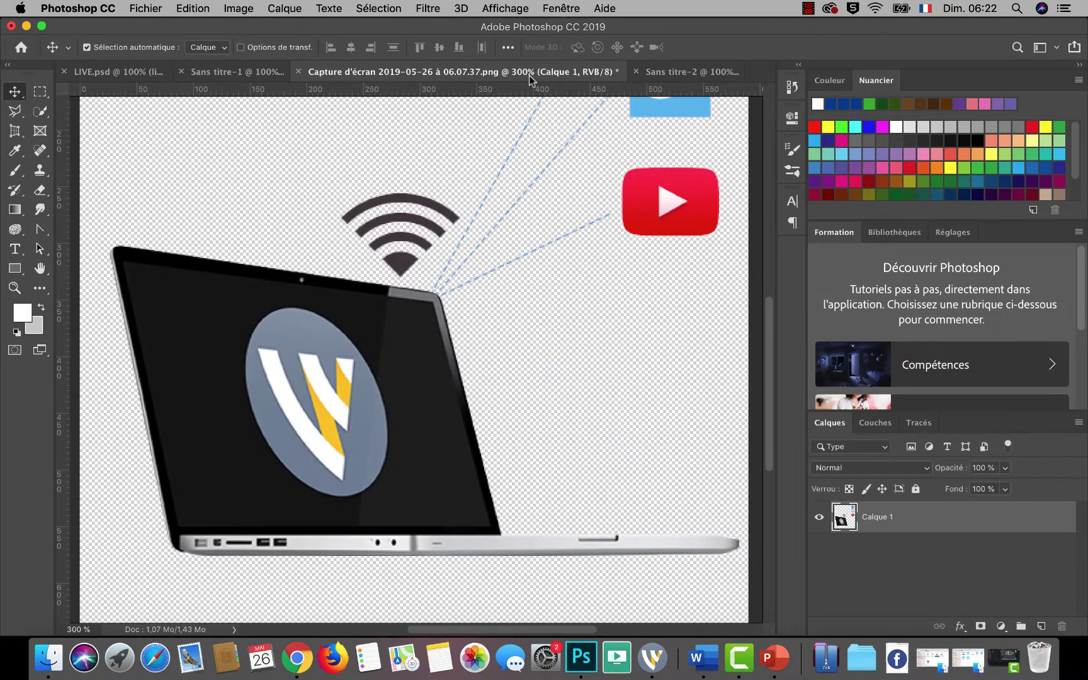
click(667, 71)
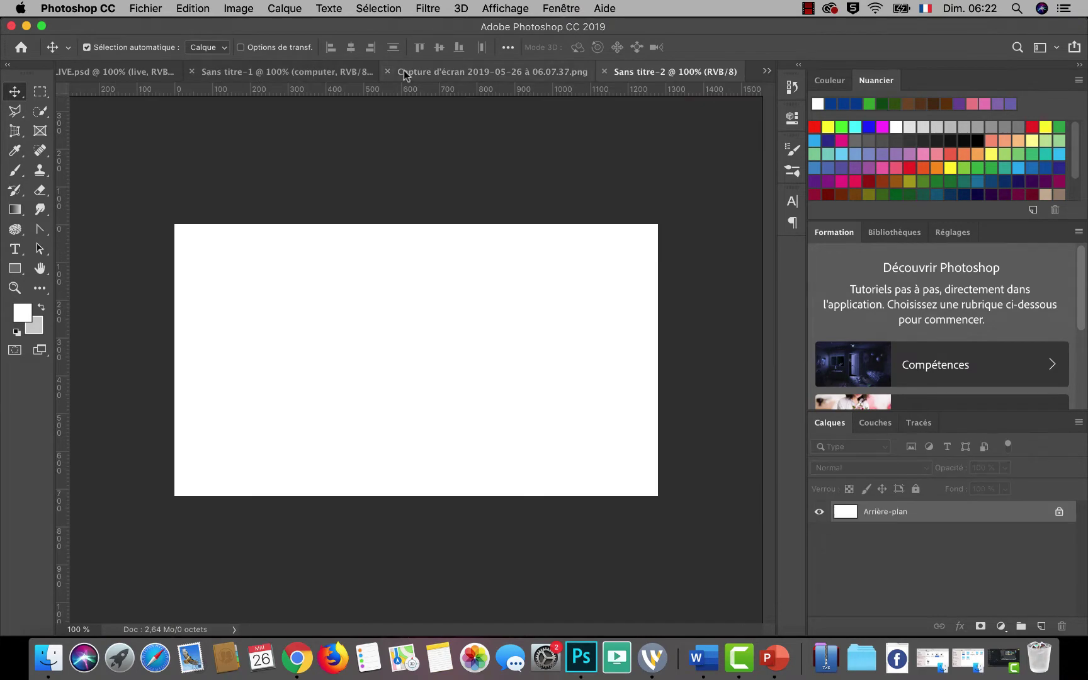
click(447, 72)
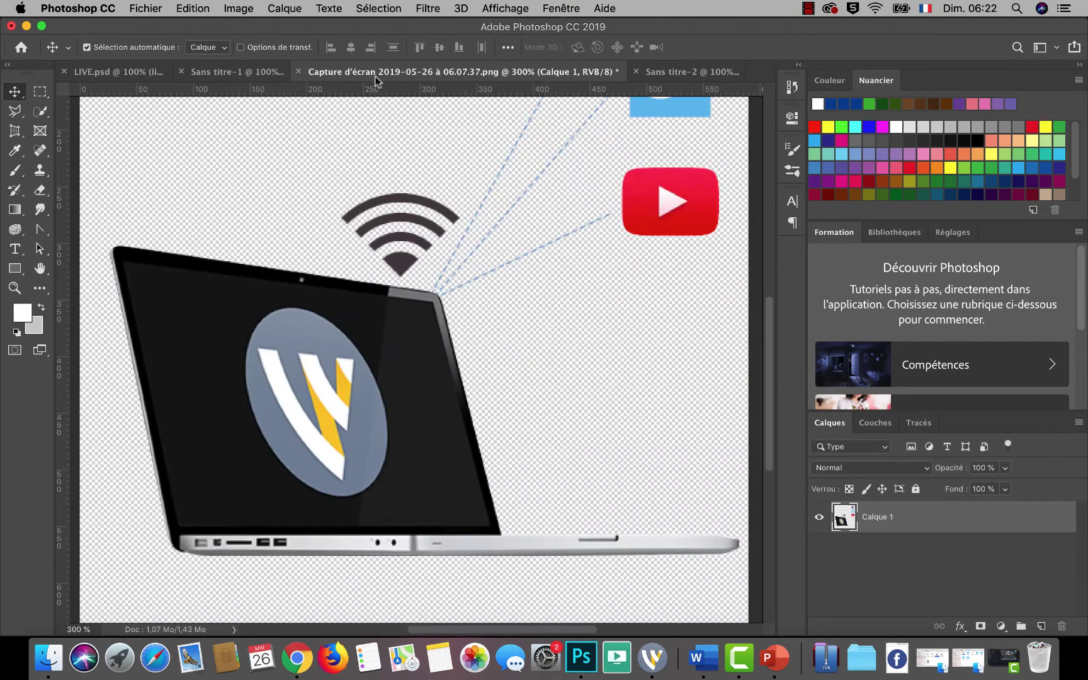
click(299, 71)
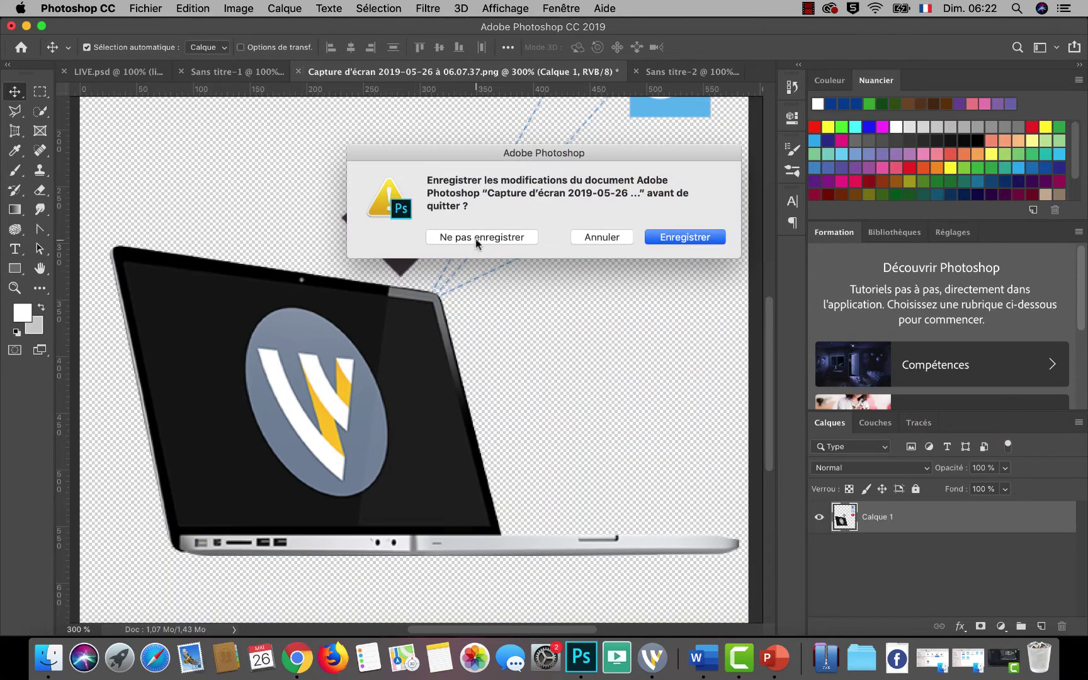
click(475, 239)
Copy the photo layer IMG_4485 from Sans titre-1 into the blank document Sans titre-2, aligned to the canvas's left edge.
click(301, 67)
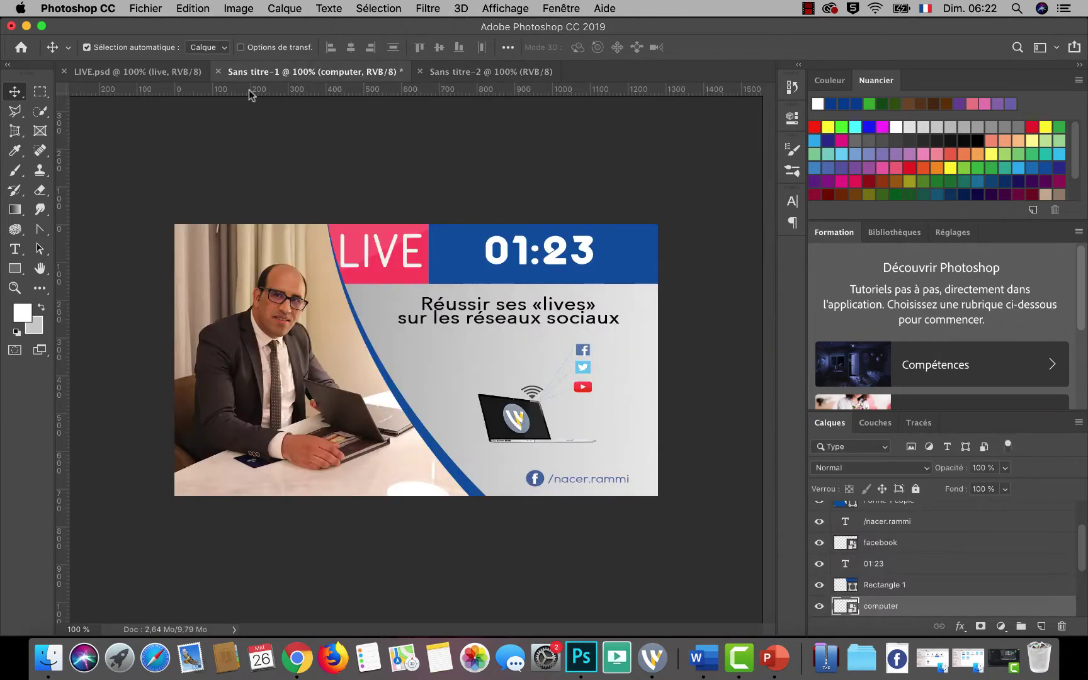
click(462, 69)
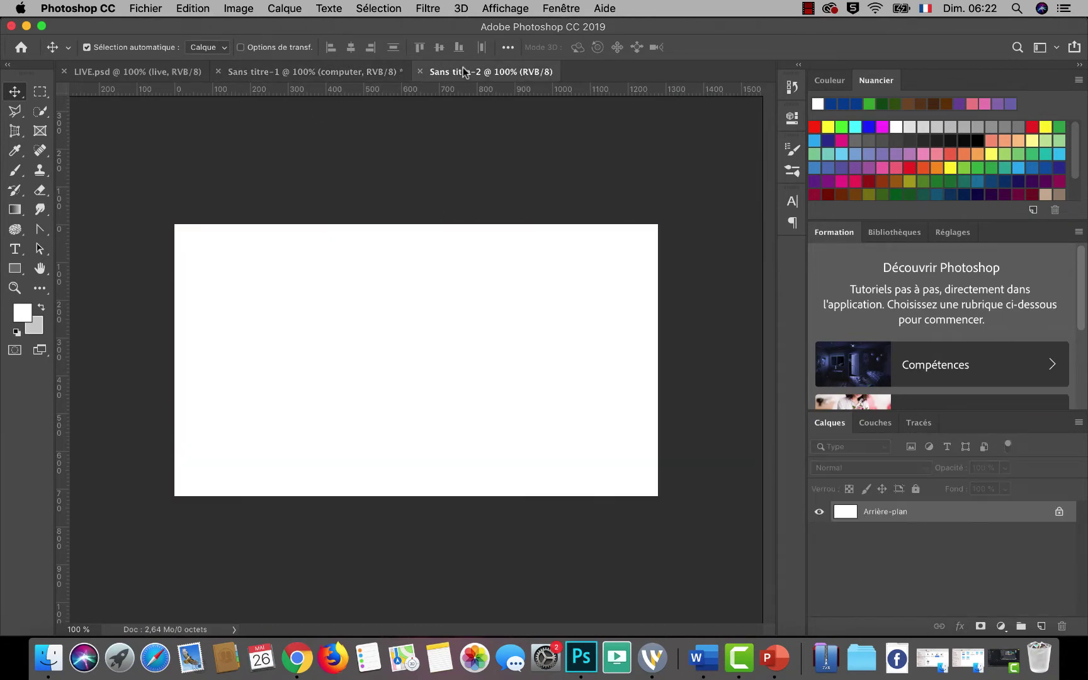
click(301, 67)
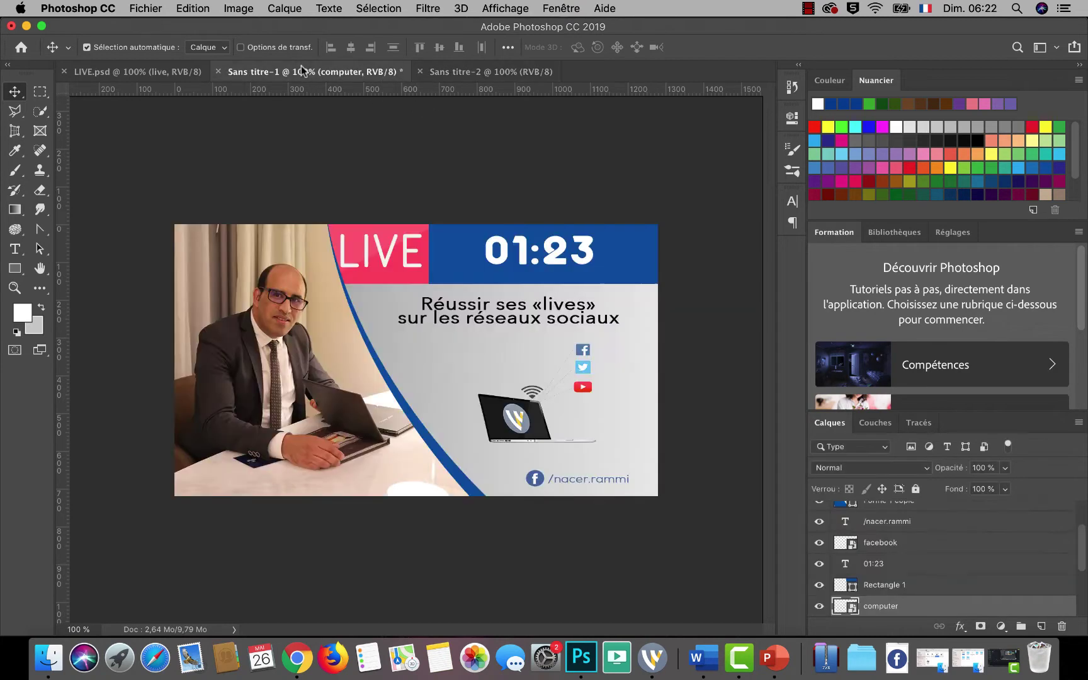
click(292, 307)
drag(854, 513, 358, 335)
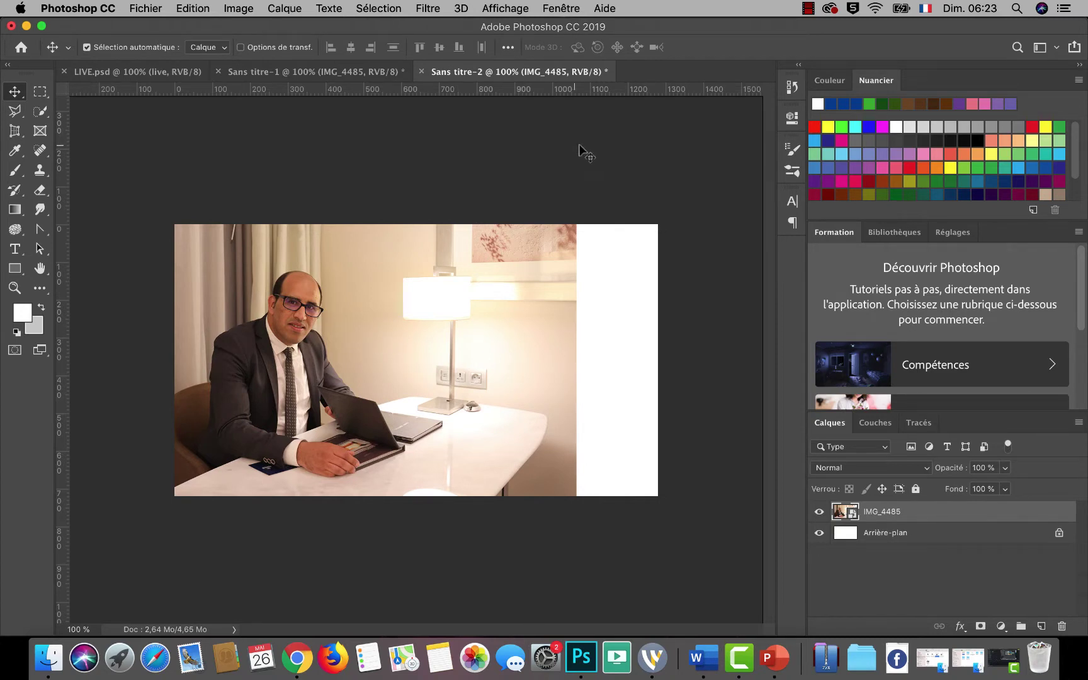
Set the Pen tool to Forme mode with a white fill.
right_click(40, 229)
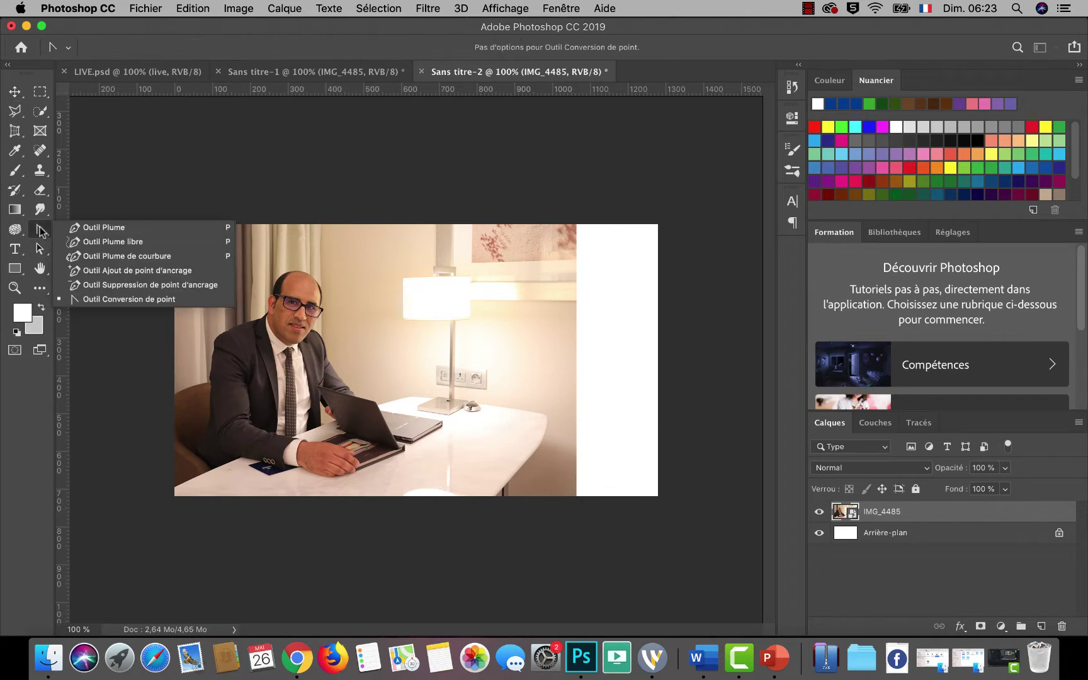
click(98, 225)
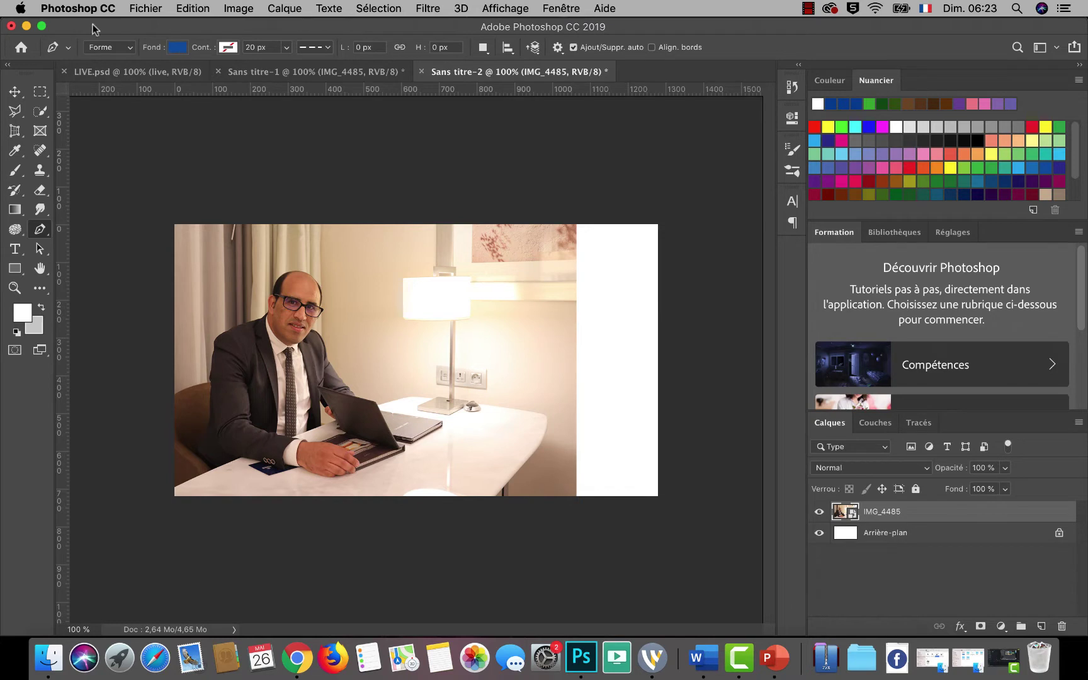
click(123, 49)
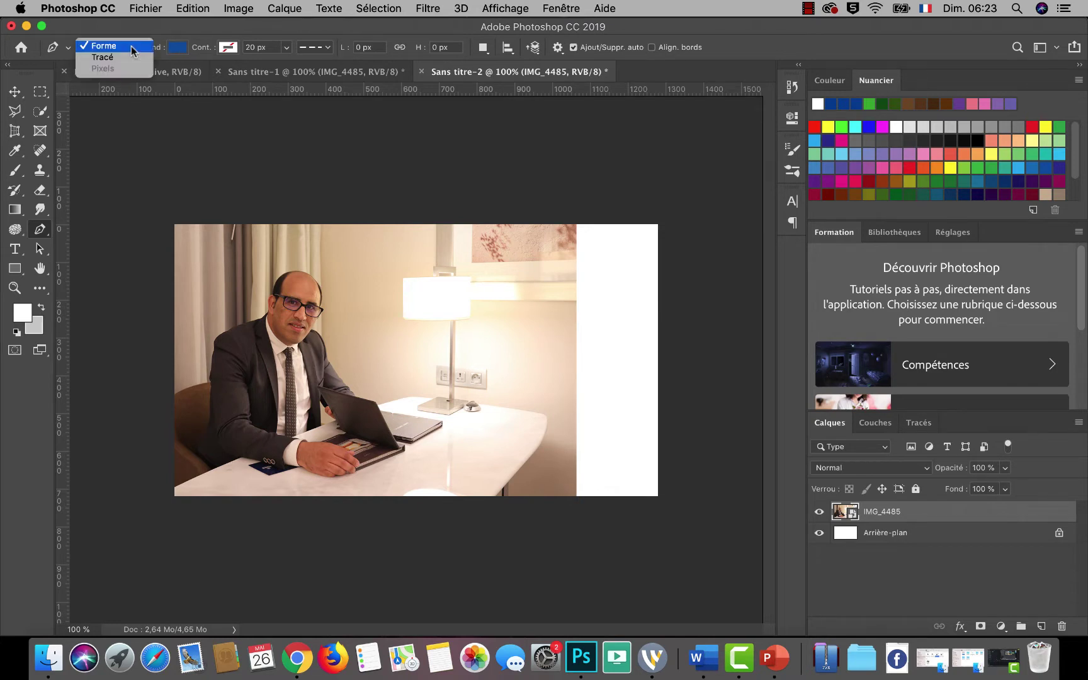
click(194, 128)
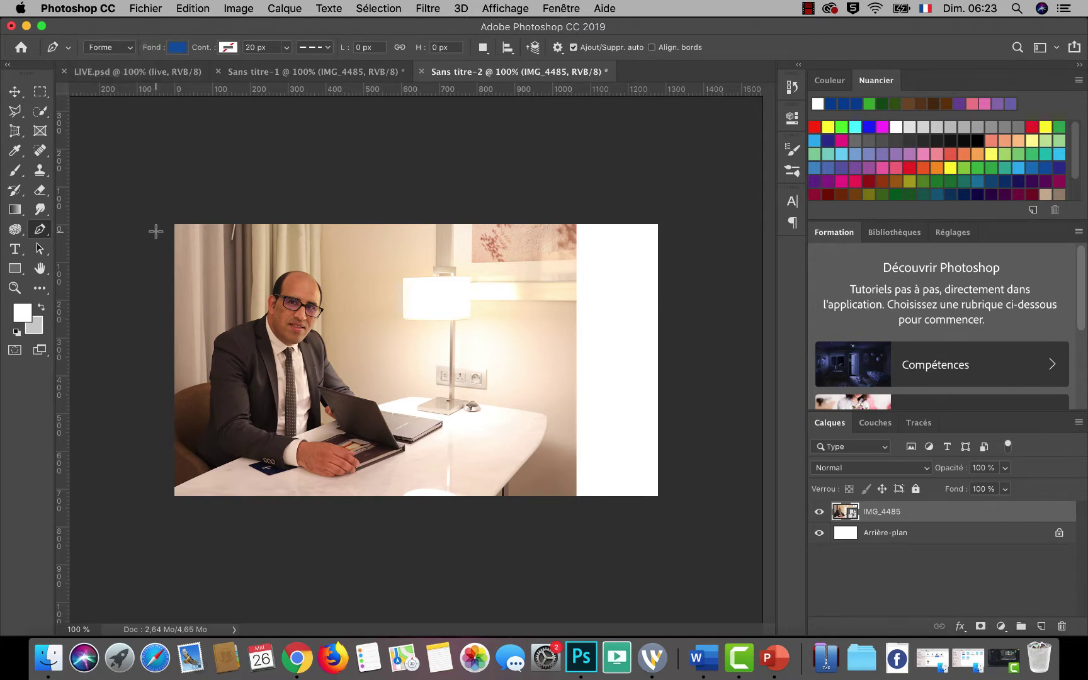
click(178, 48)
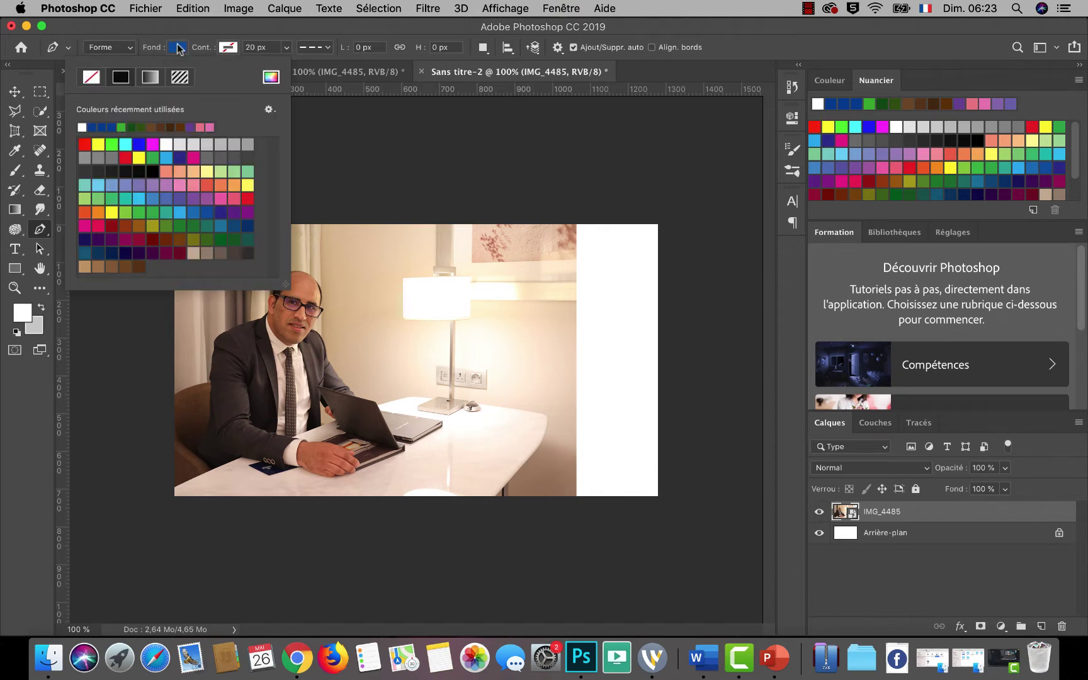
click(271, 77)
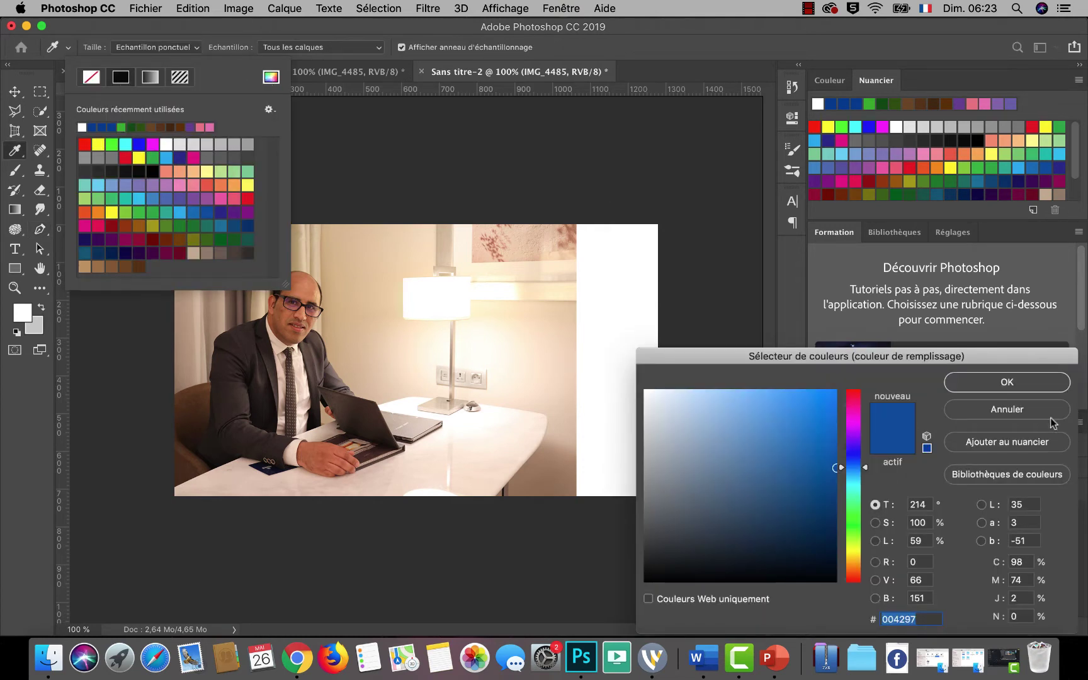
key(Return)
click(87, 126)
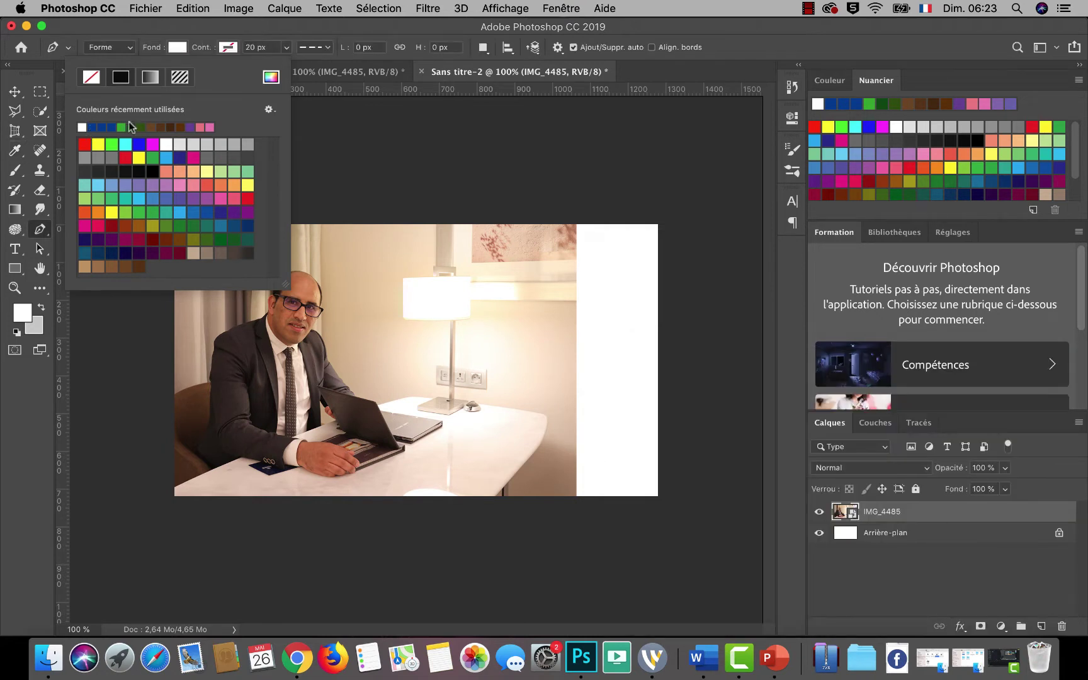
click(241, 28)
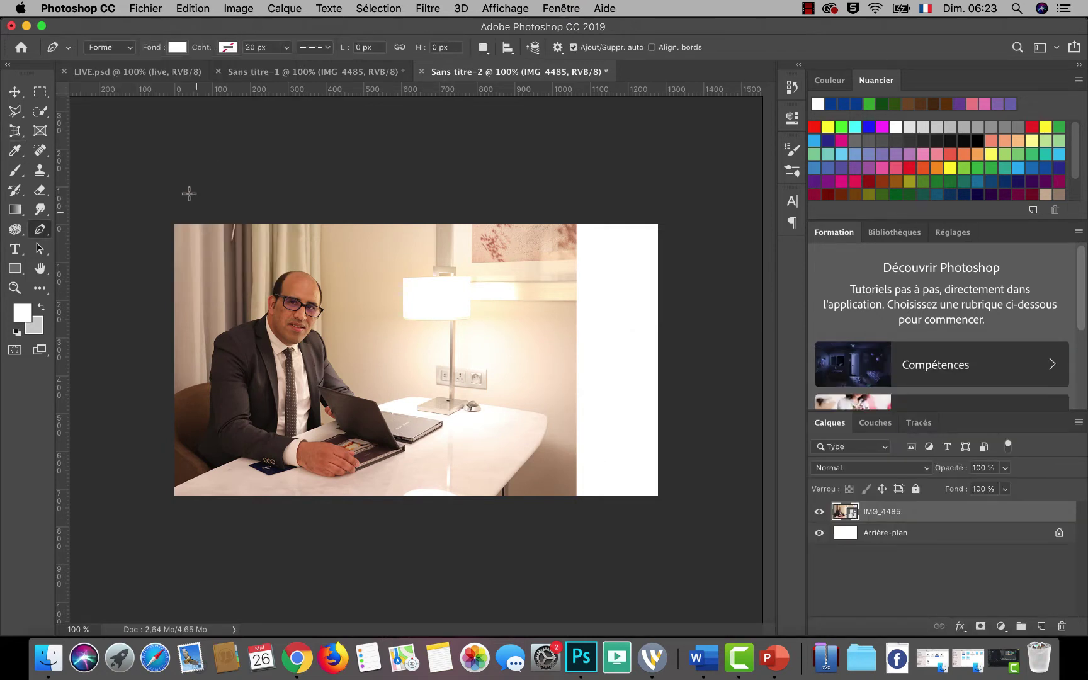
Draw a closed four-point shape about 806 x 770 px over the canvas's left part, with its right edge slanting outward toward the bottom.
click(165, 216)
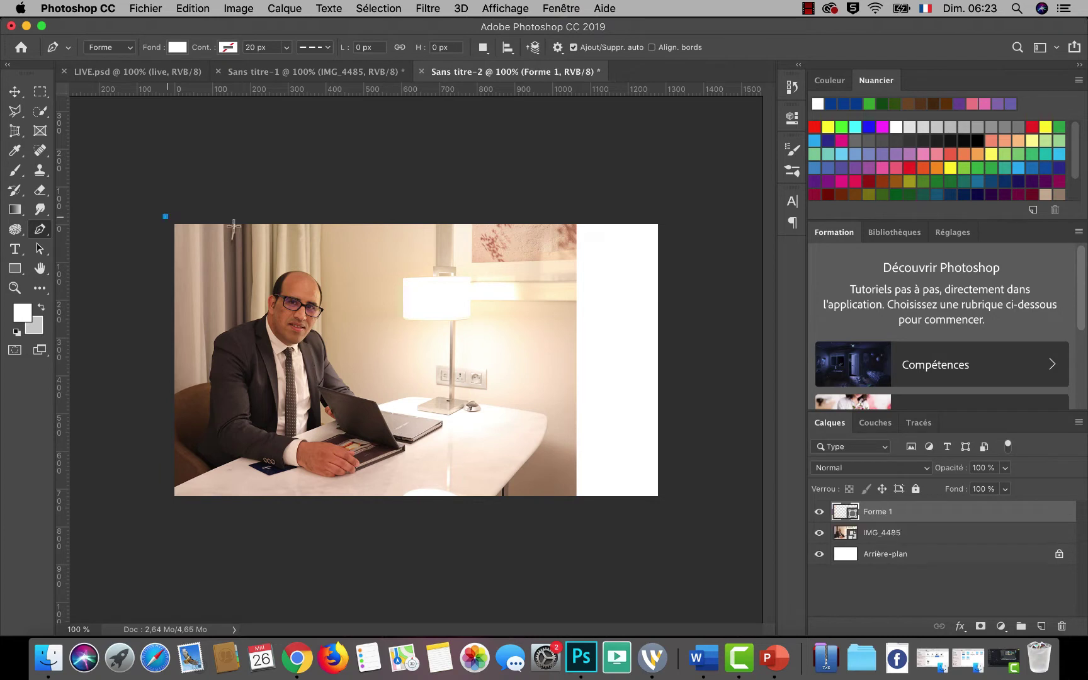
click(344, 220)
click(470, 506)
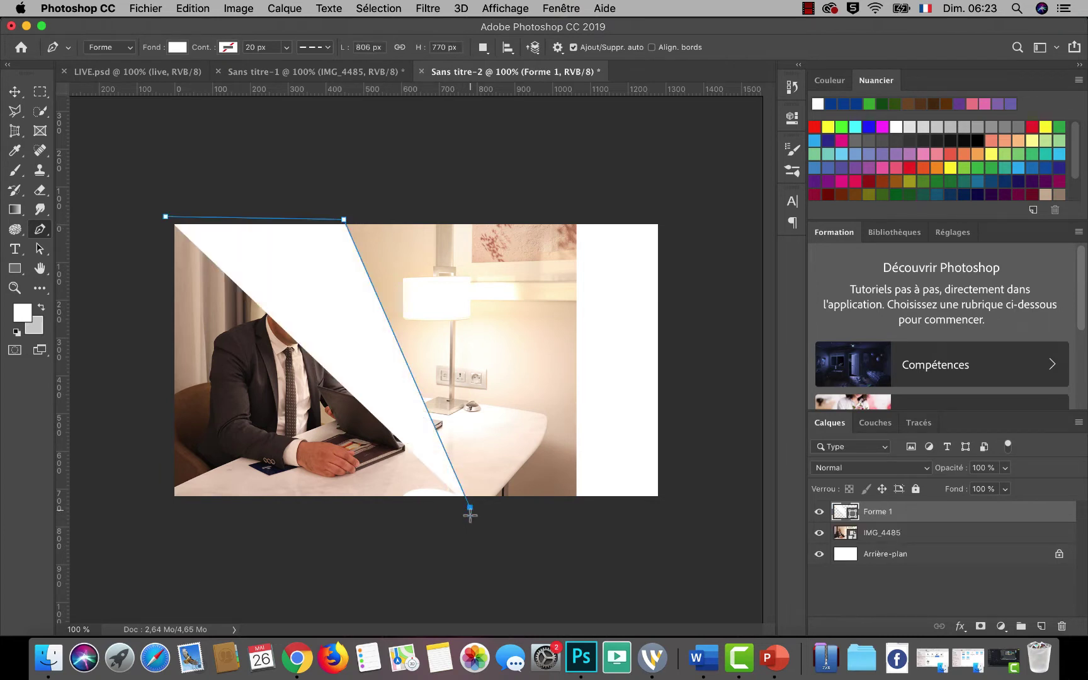
click(166, 506)
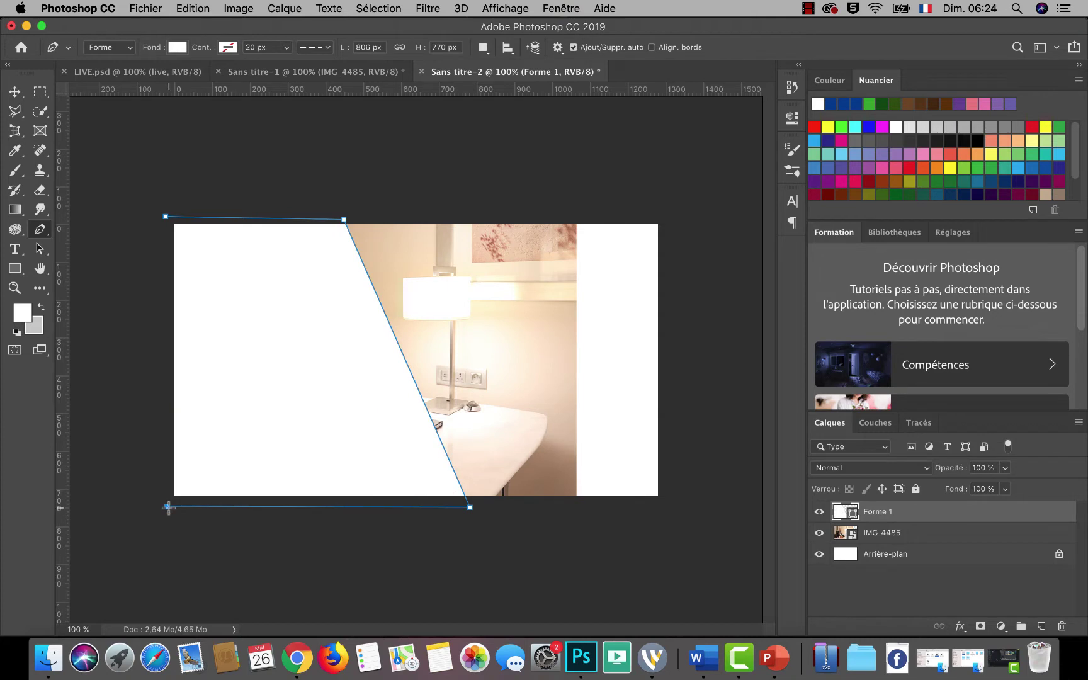
click(166, 216)
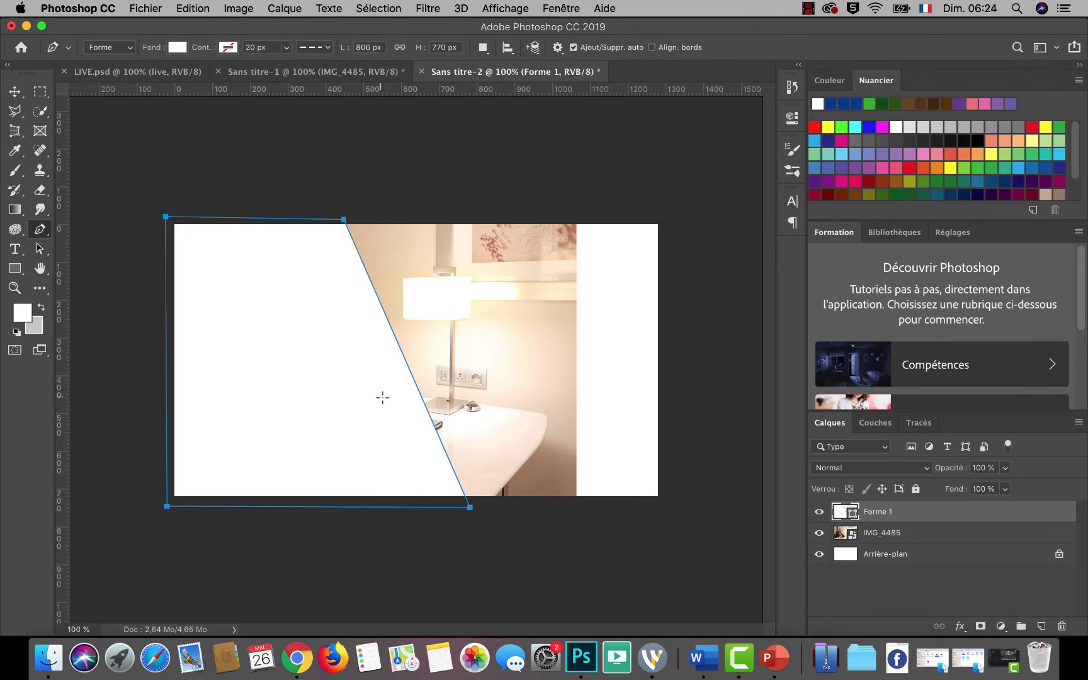
Convert the shape's upper-right anchor point to bend the right edge into an inward curve, keeping the top edge straight.
right_click(40, 230)
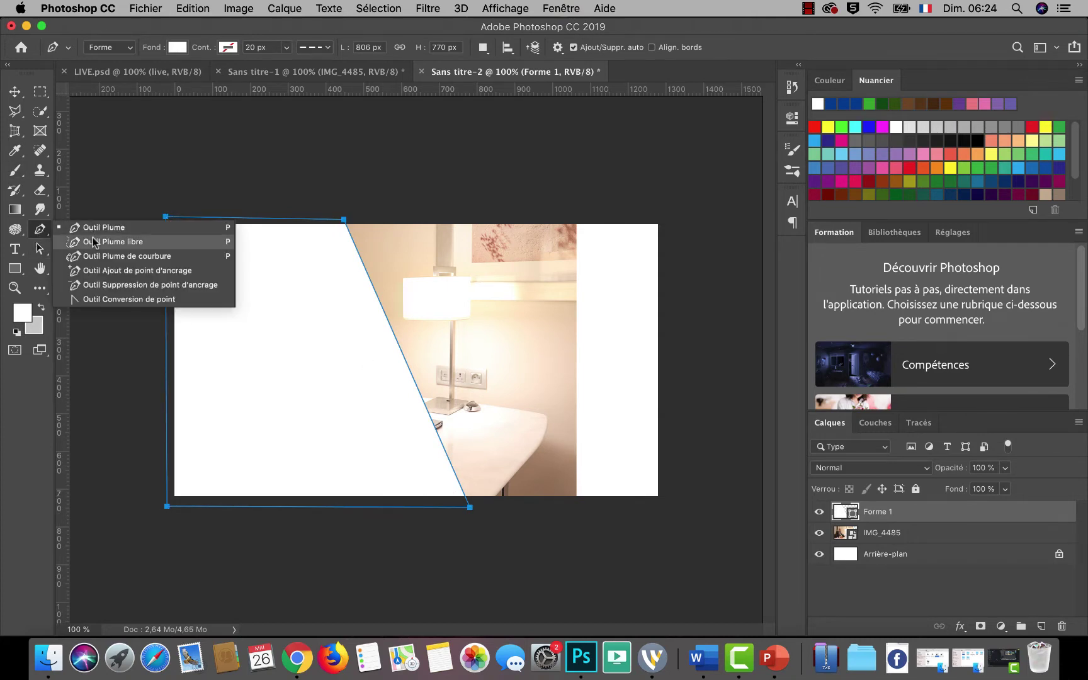
click(107, 299)
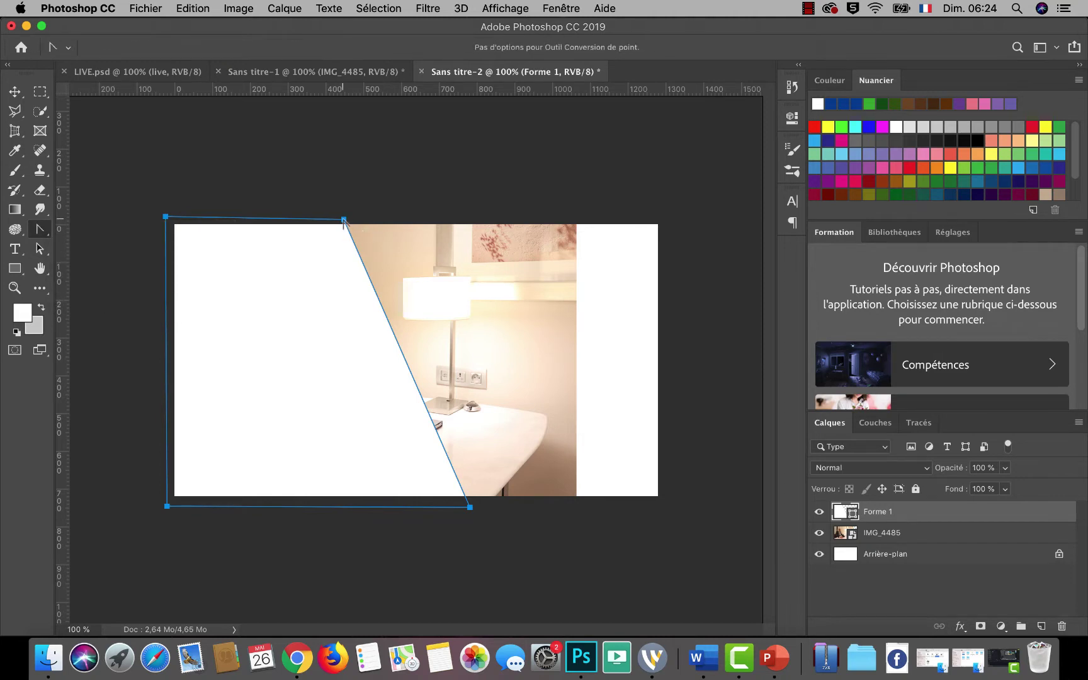
drag(343, 219, 302, 309)
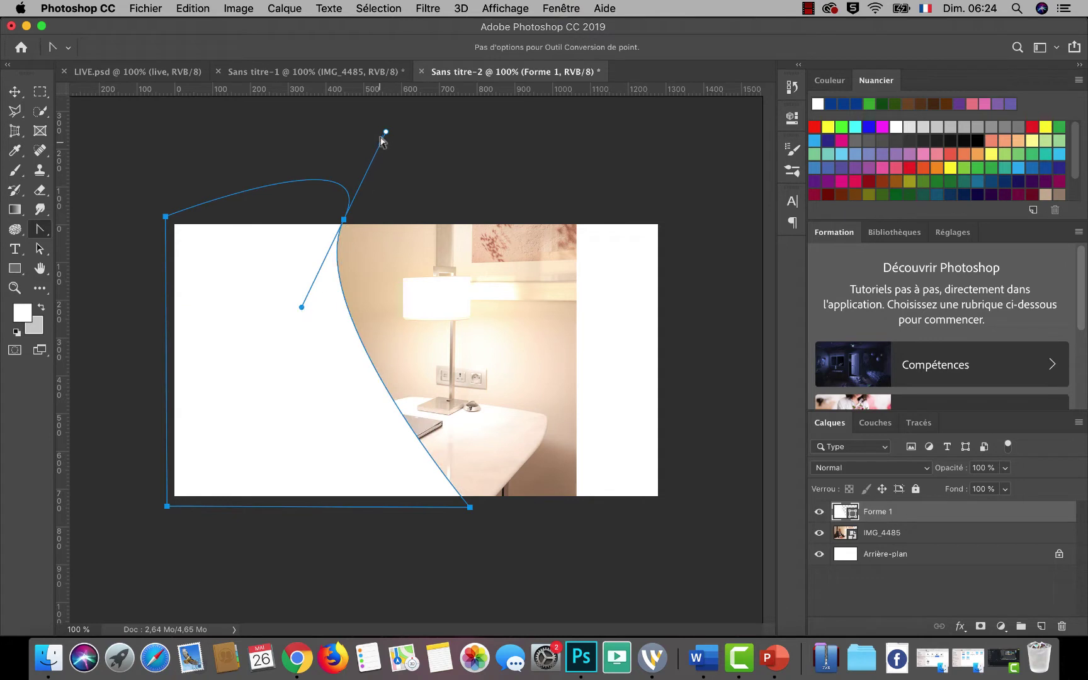
drag(386, 132, 223, 218)
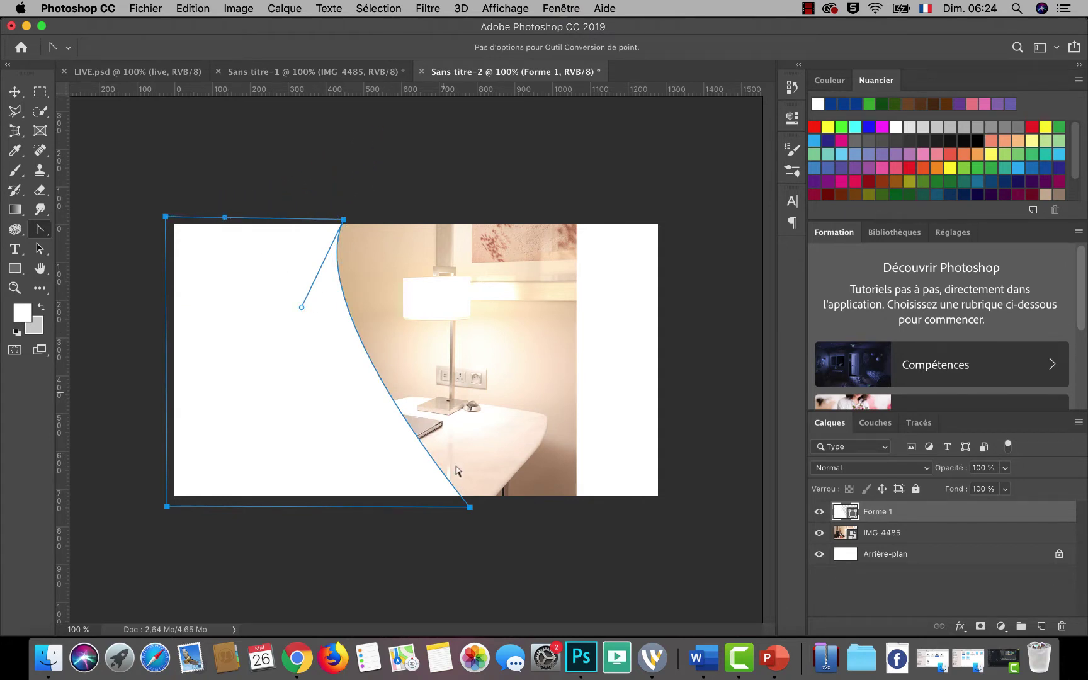
drag(302, 307, 333, 410)
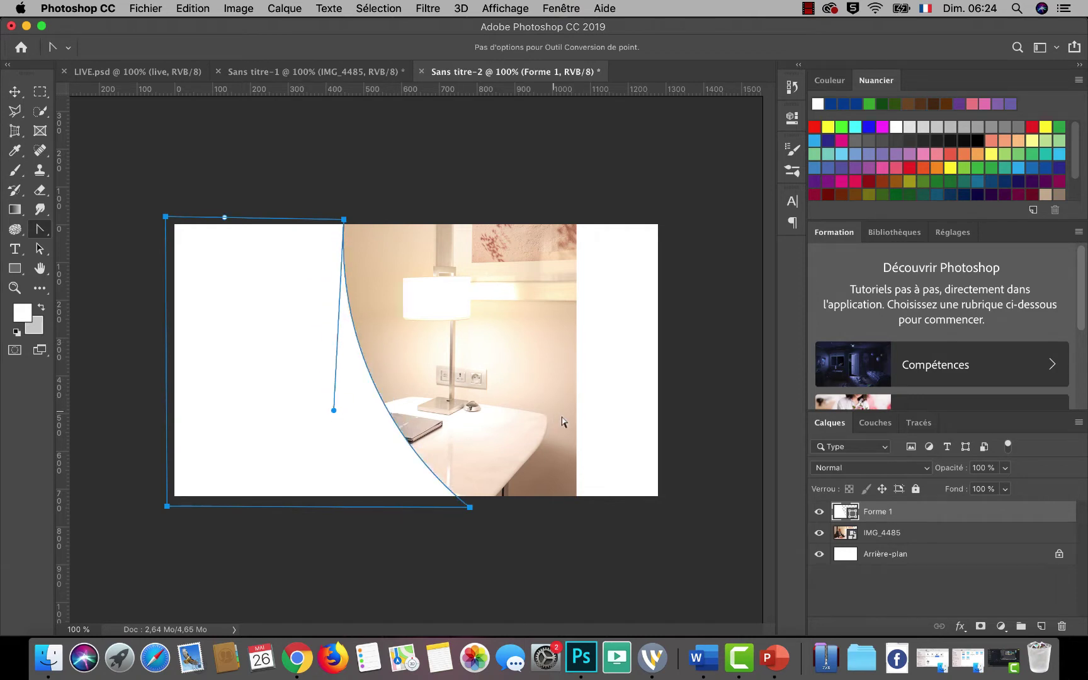
Move the IMG_4485 layer above Forme 1 and clip the photo to the curved shape.
click(15, 90)
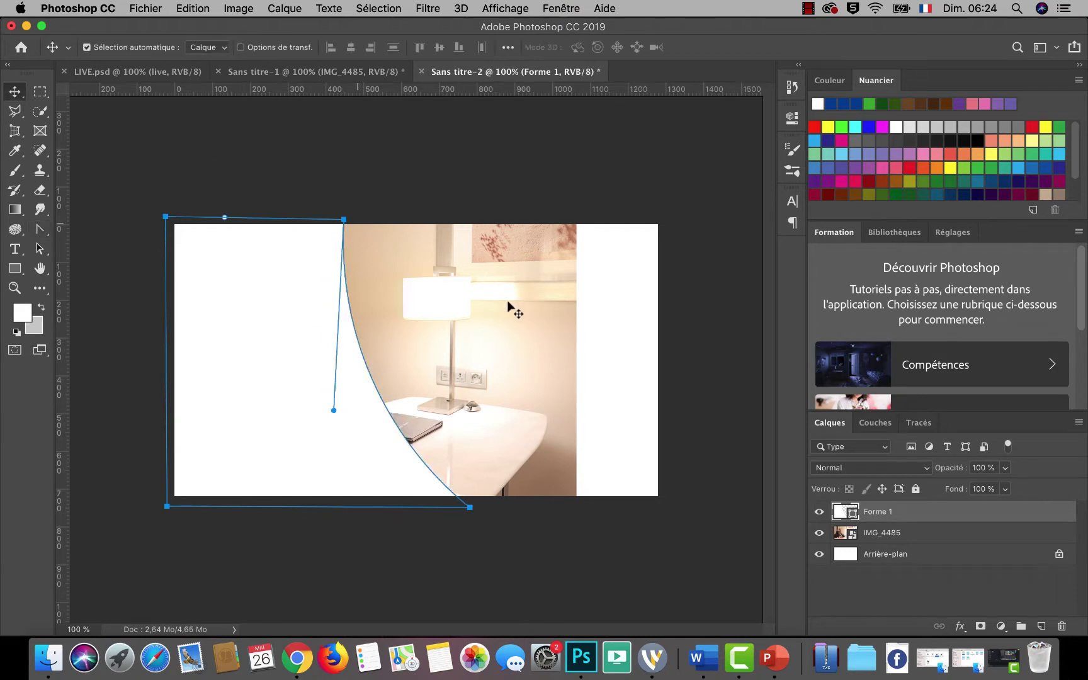
click(841, 534)
drag(840, 534, 899, 520)
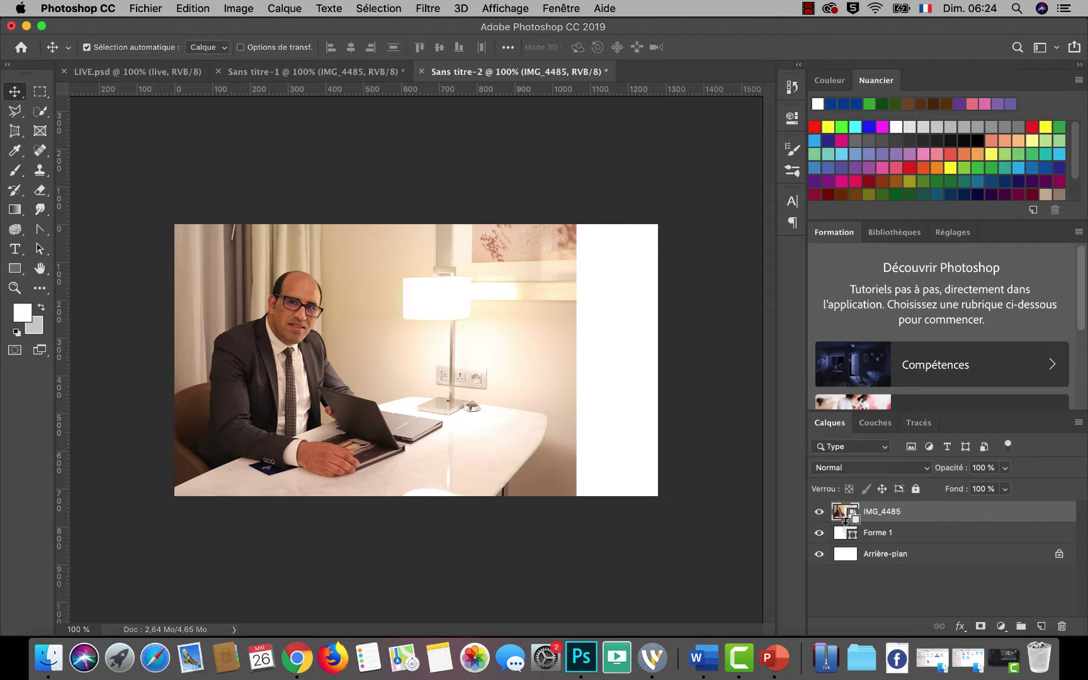
alt+click(846, 520)
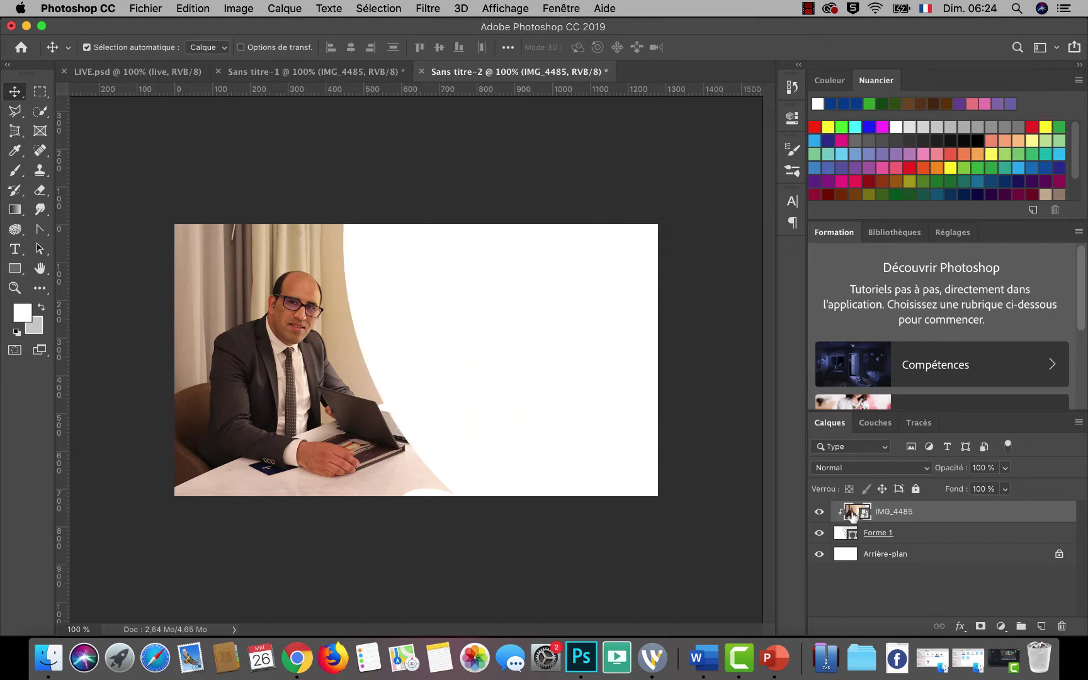
right_click(850, 511)
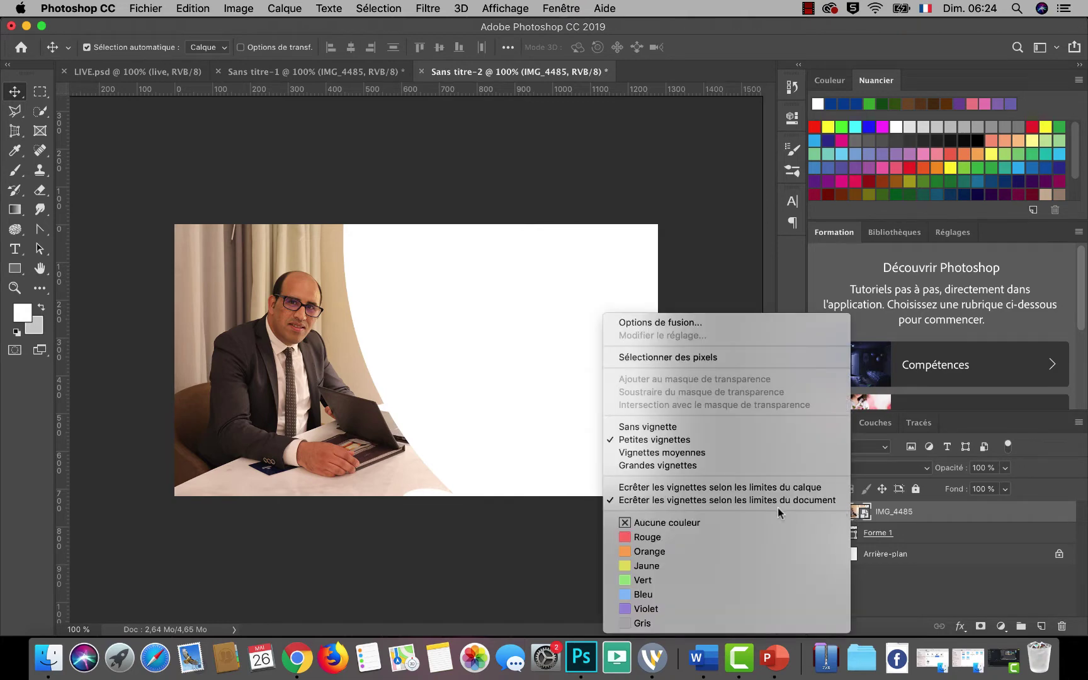
right_click(950, 511)
click(1004, 509)
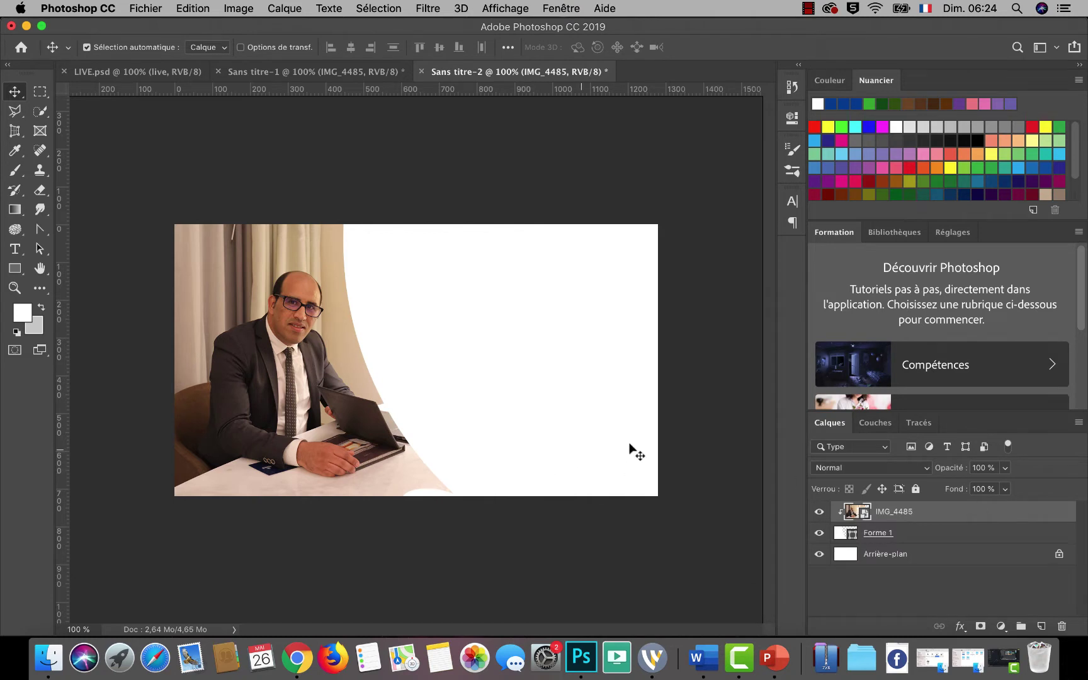
Duplicate the Forme 1 layer and fill the copy with the recently used dark blue.
click(876, 535)
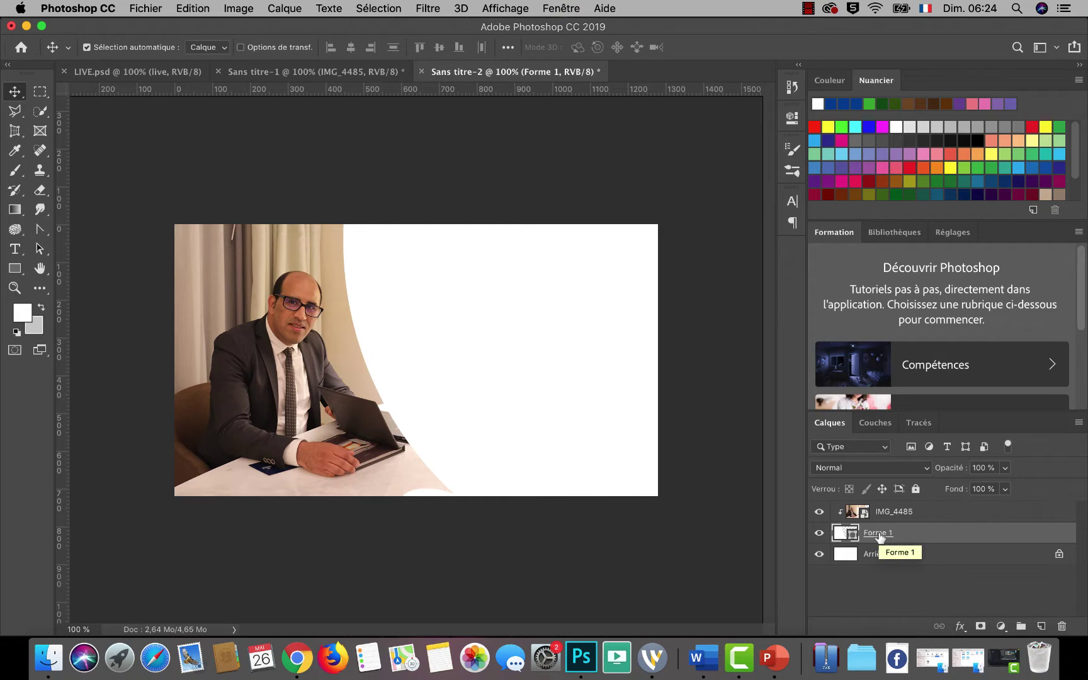
key(super+j)
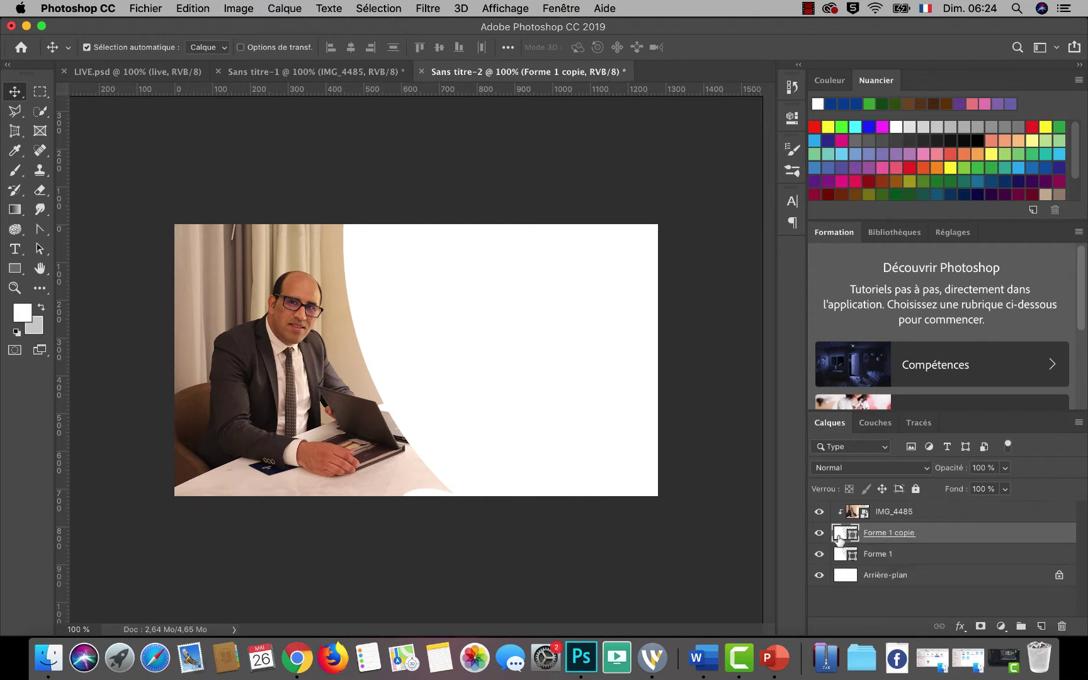
click(39, 249)
click(261, 47)
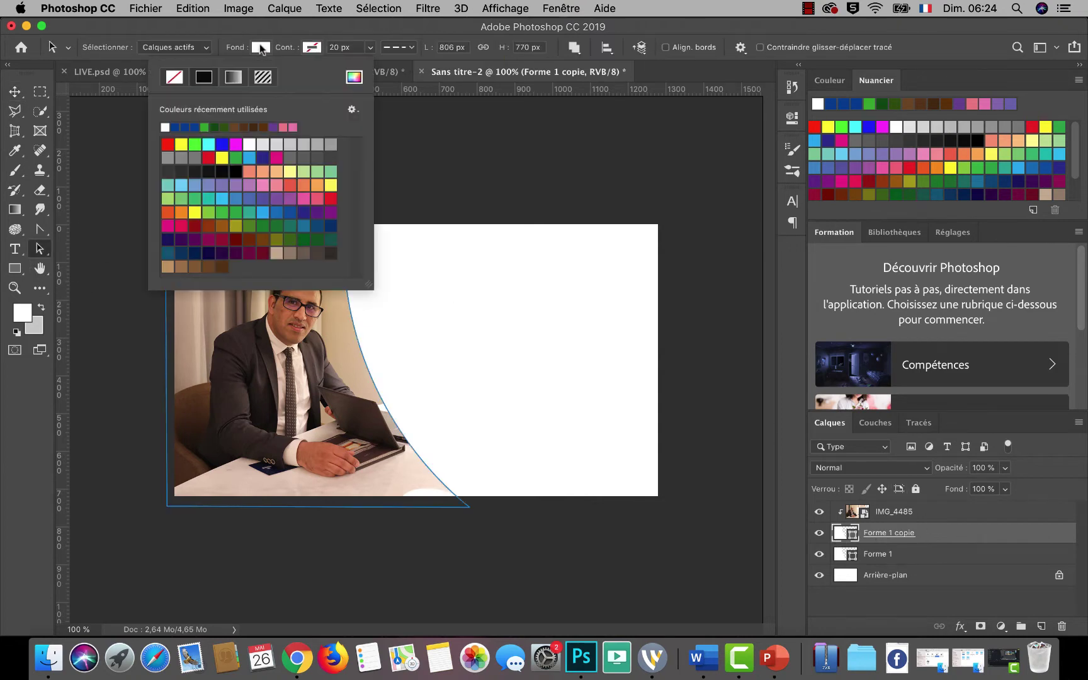
click(354, 76)
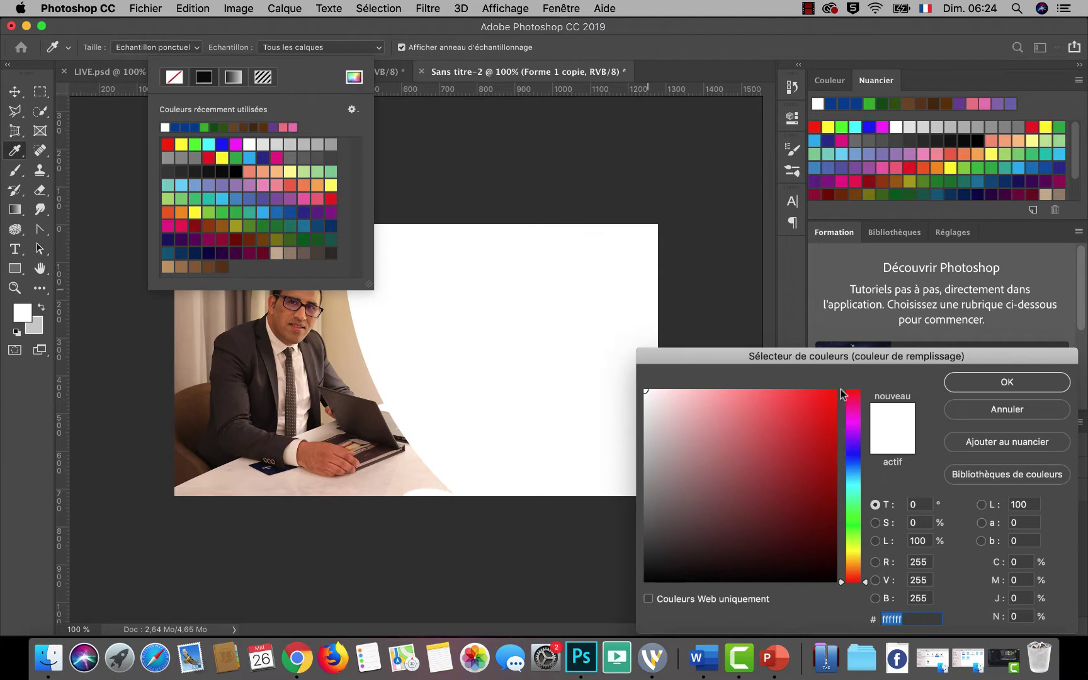
click(988, 408)
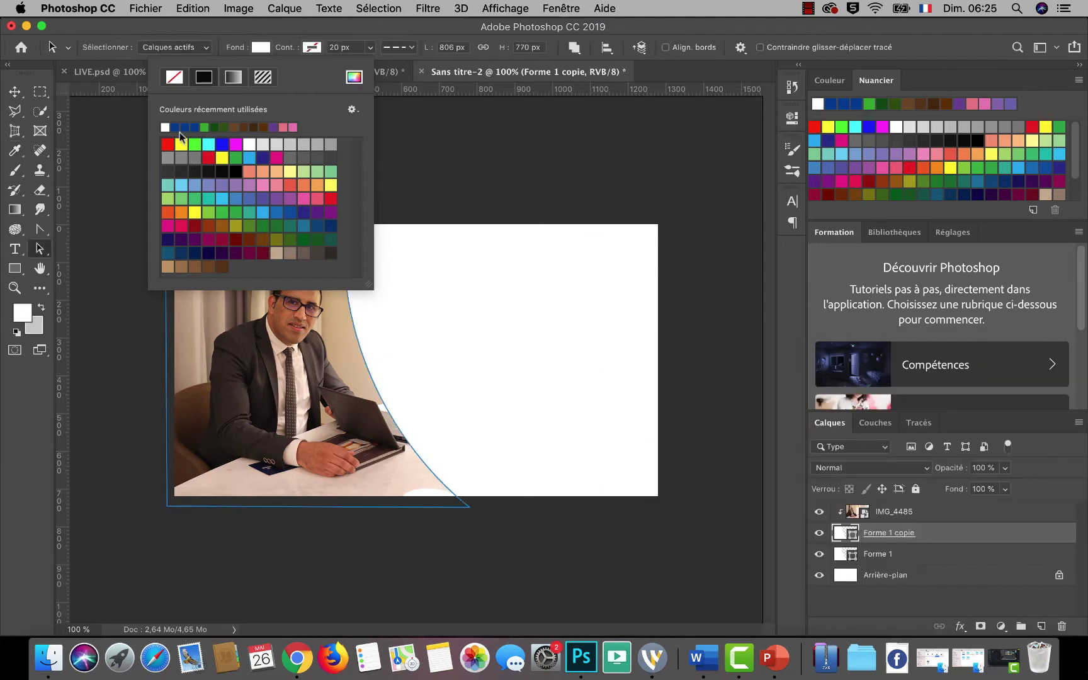
click(180, 128)
click(371, 30)
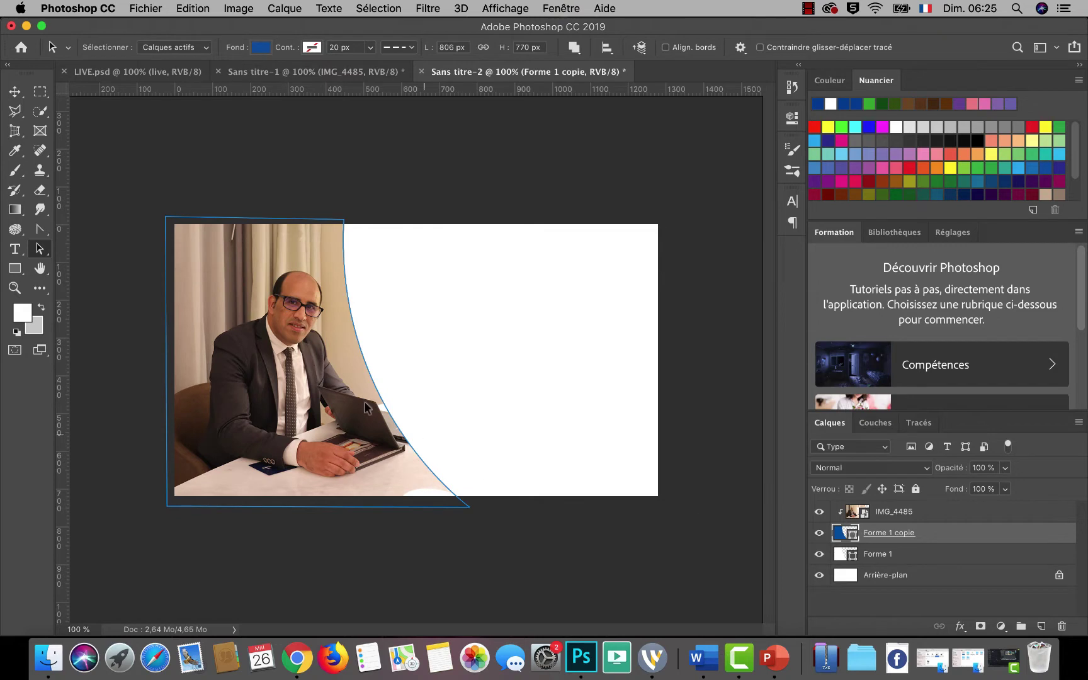
Nudge the blue Forme 1 copie shape slightly to the right so it extends past the photo's curved edge.
click(15, 92)
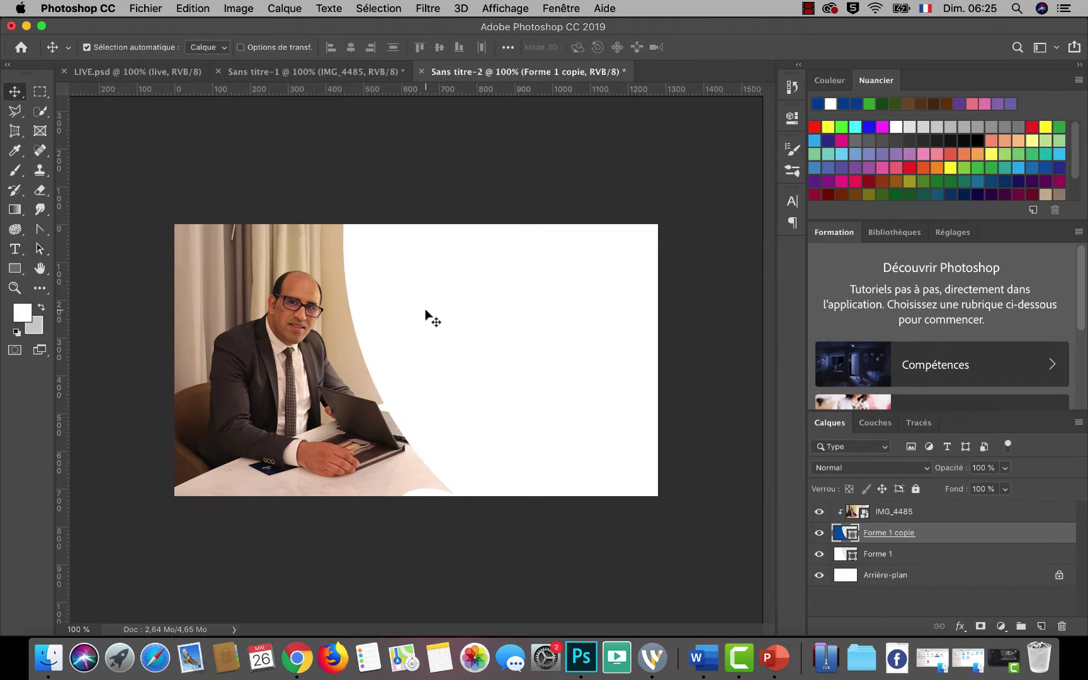
key(Right)
key(Right)
key(Right)
key(Right)
key(Right)
key(Right)
key(Right)
key(Right)
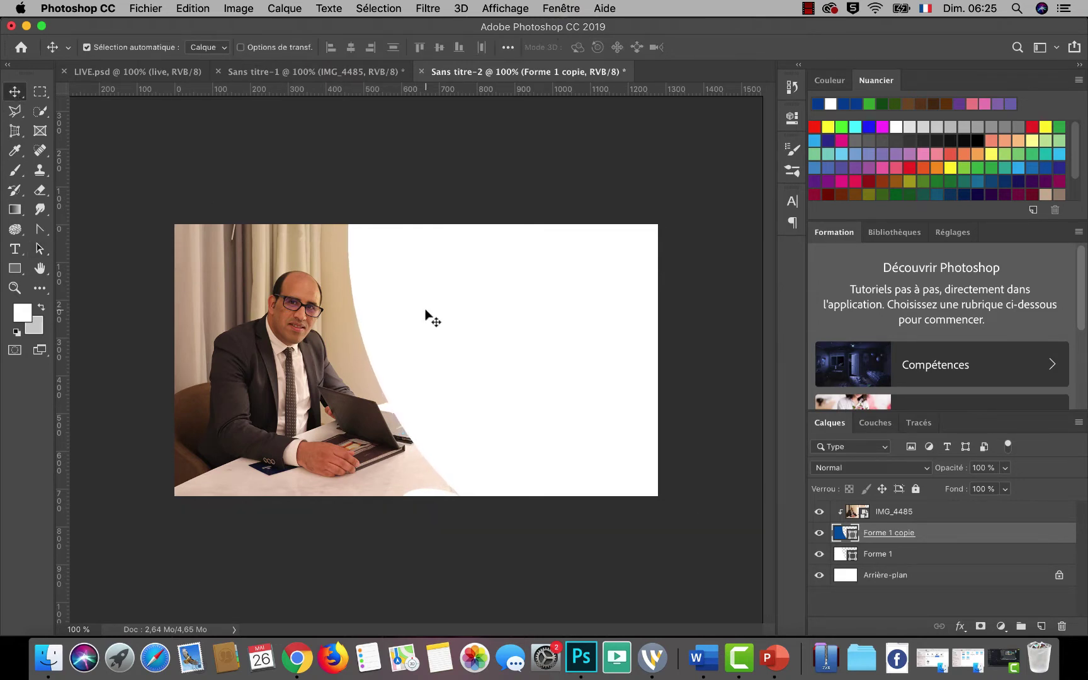
key(Right)
key(Right)
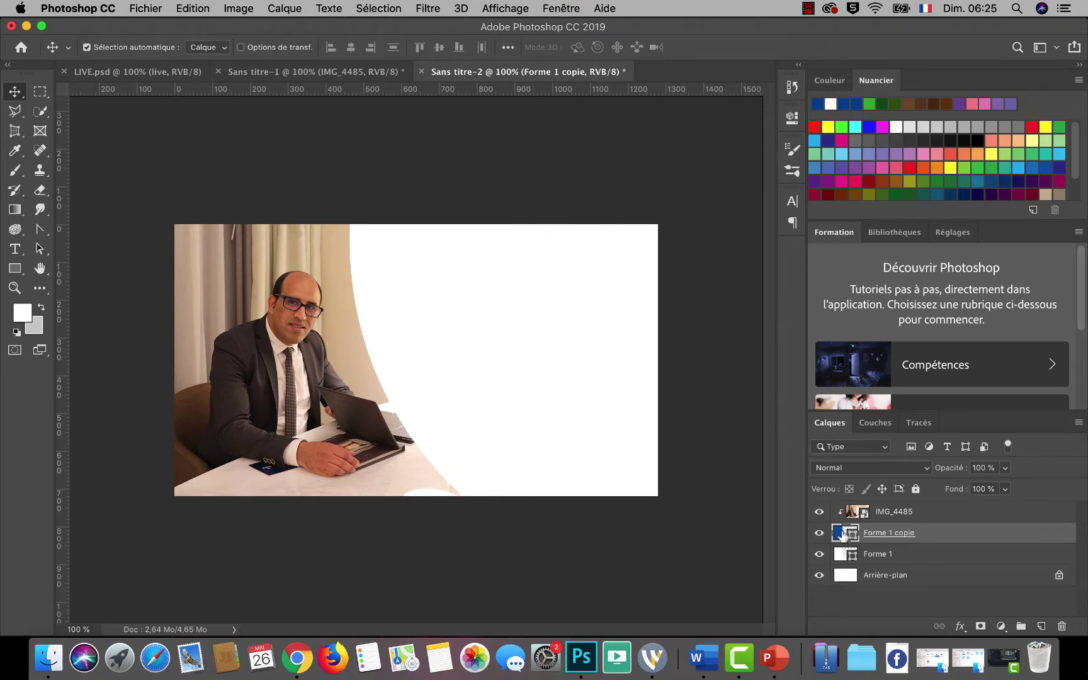
Move Forme 1 copie below Forme 1 and clip the IMG_4485 photo to Forme 1 again.
drag(844, 535, 844, 565)
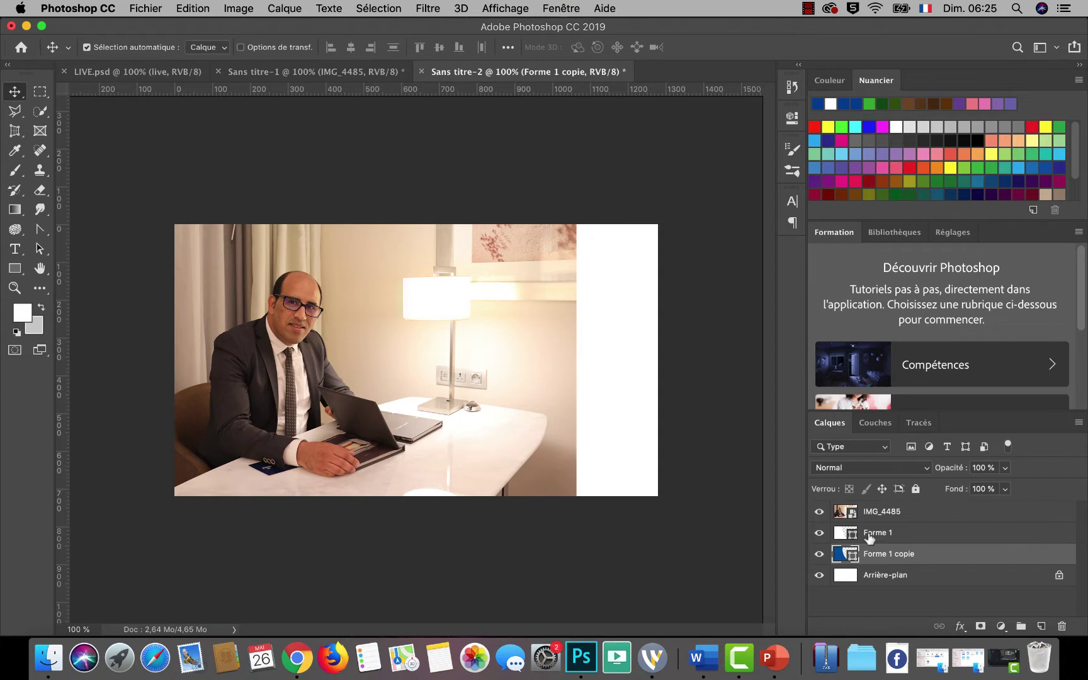
drag(869, 537, 842, 519)
alt+click(841, 520)
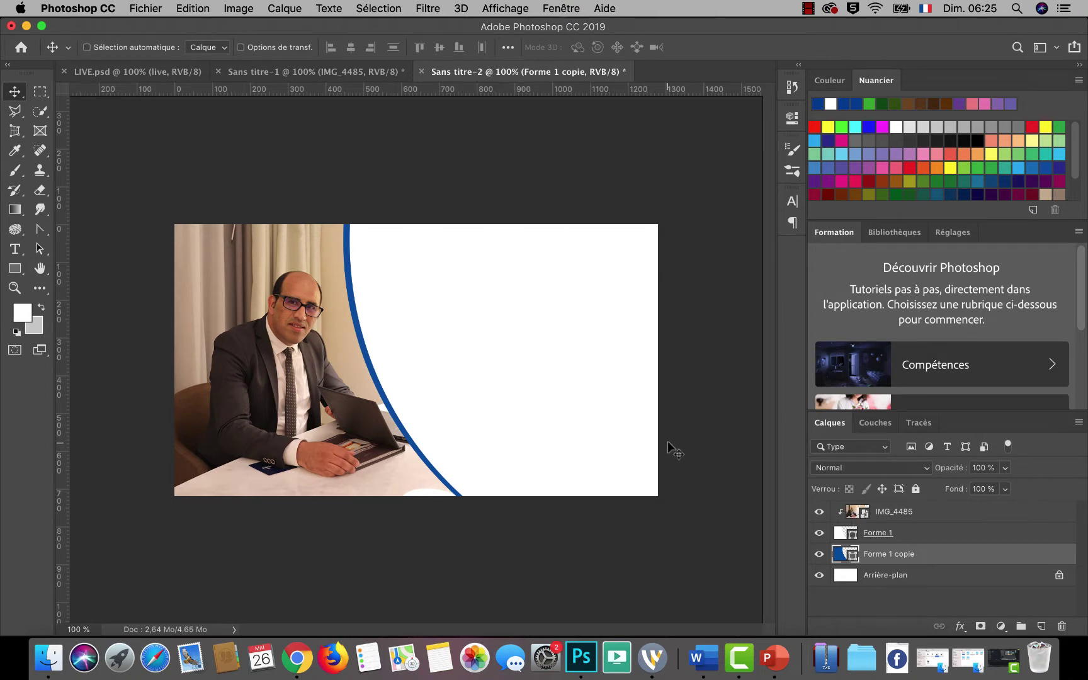
Rotate the blue shape about -2.03° and shift it about 3 px left, so its curved band widens toward the bottom.
key(super+t)
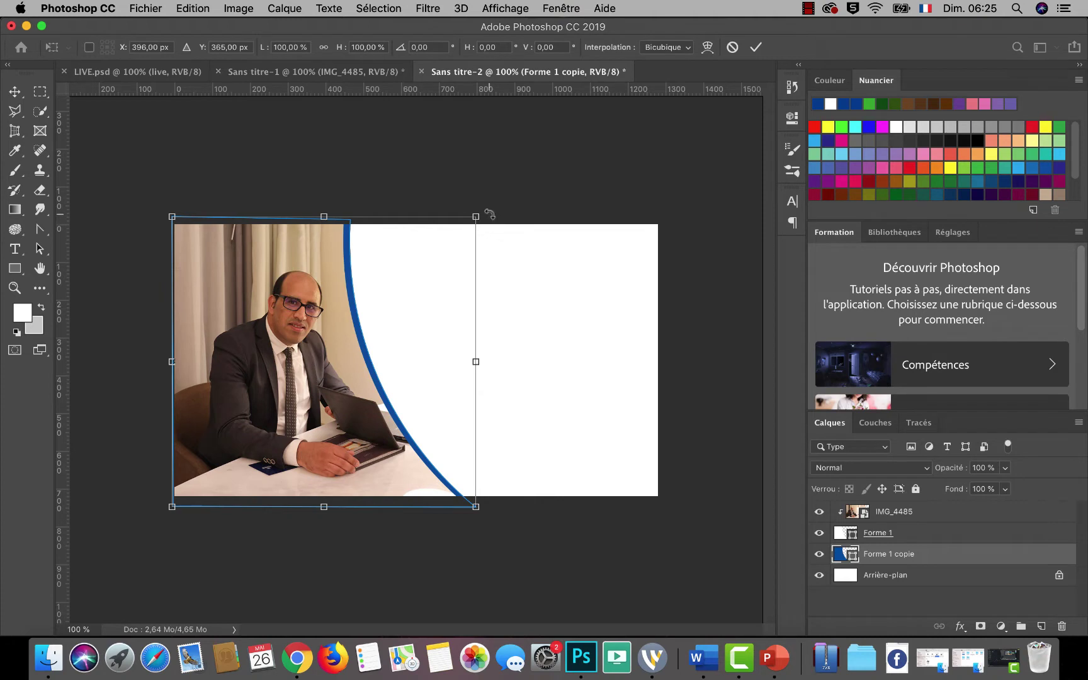
drag(489, 212, 491, 200)
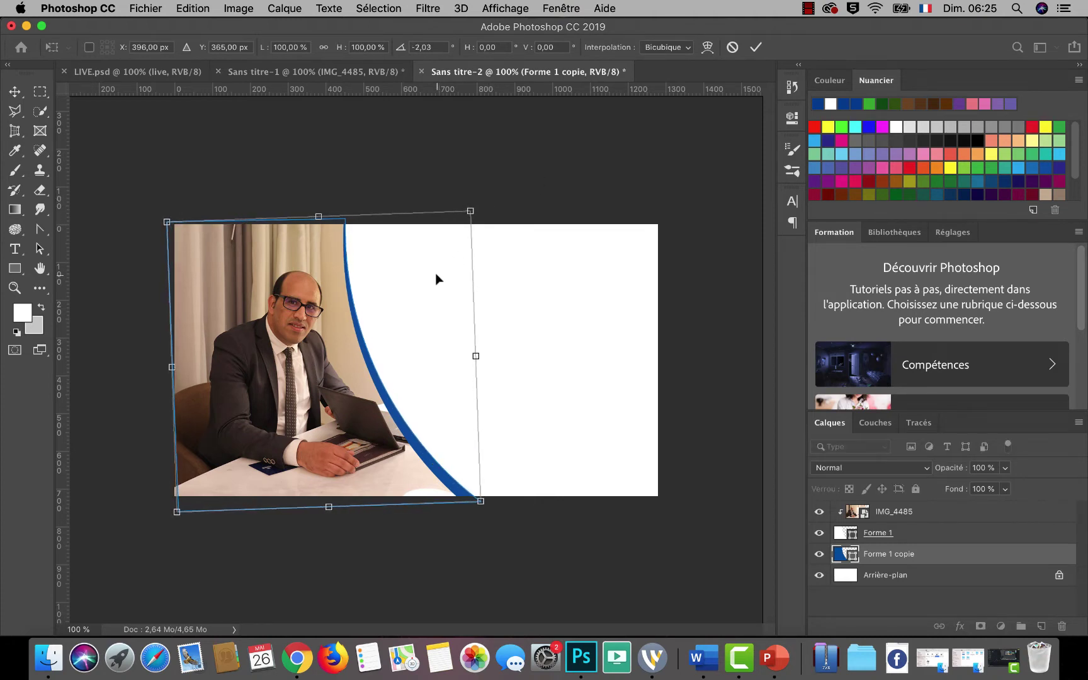
drag(436, 278, 440, 278)
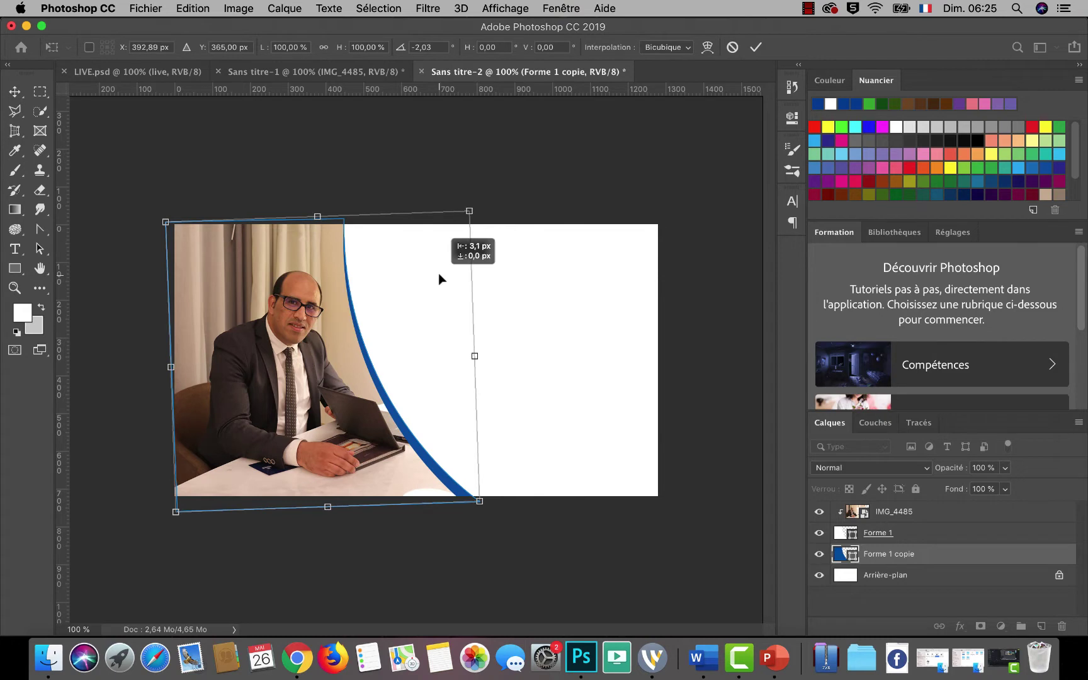
click(755, 47)
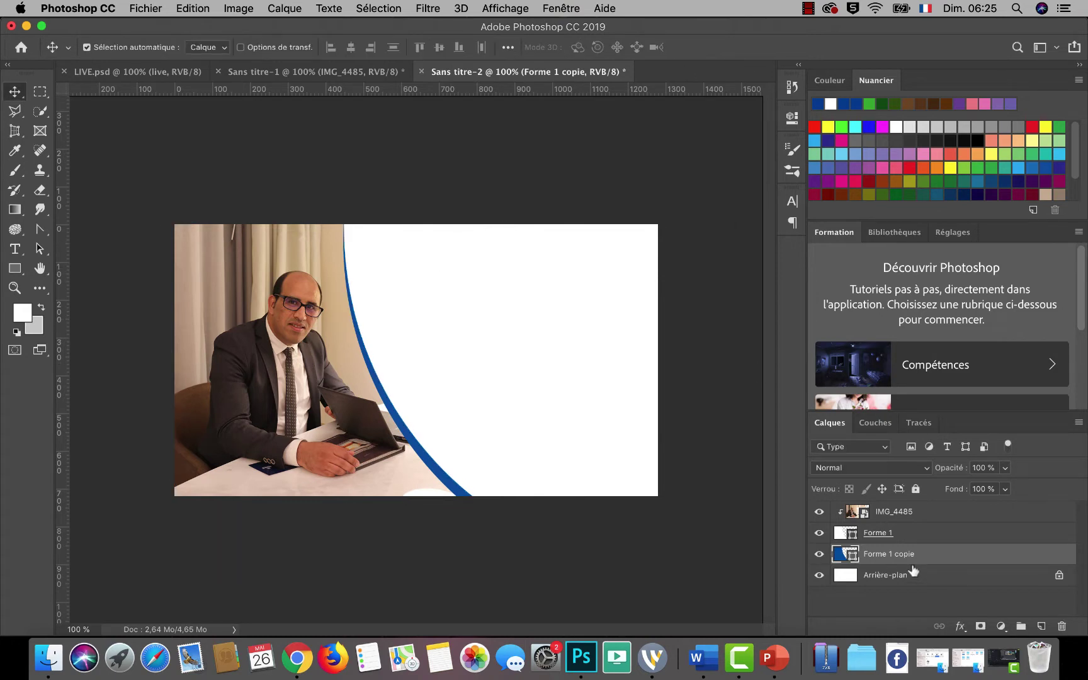
Duplicate the blue Forme 1 copie shape and fill the duplicate with red.
key(super+j)
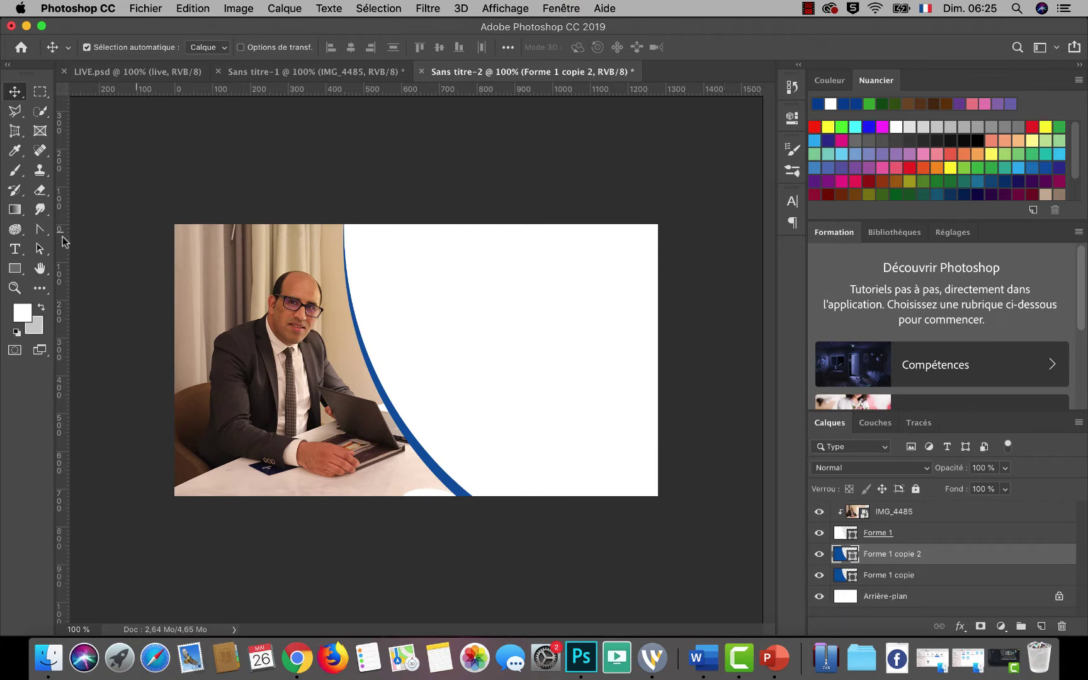
click(38, 251)
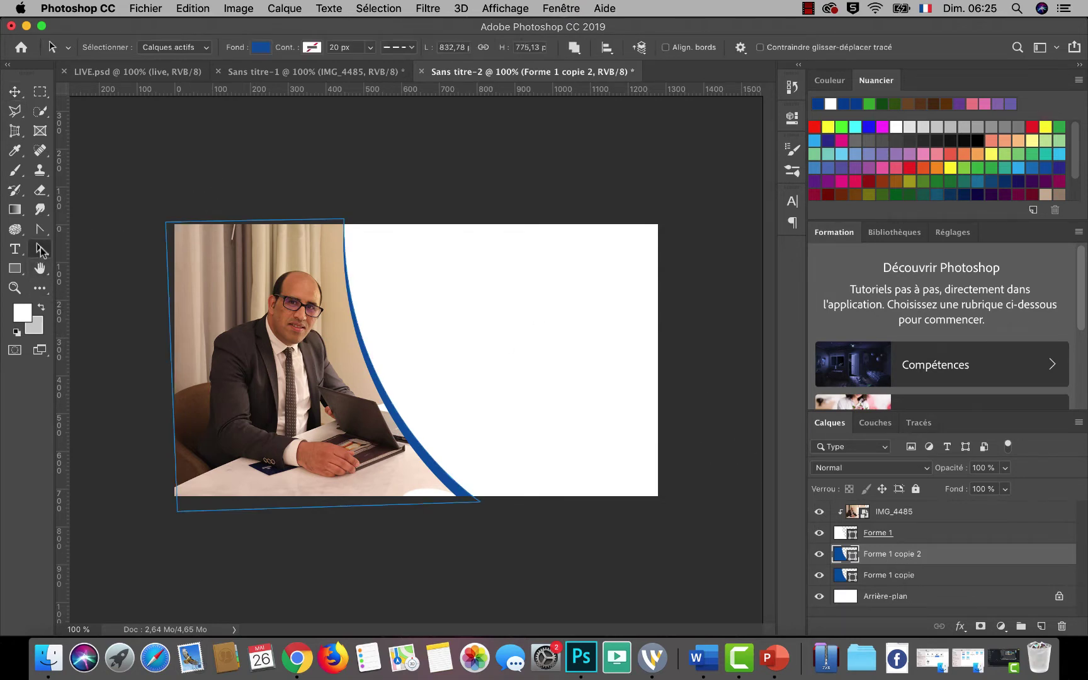
click(260, 48)
click(169, 144)
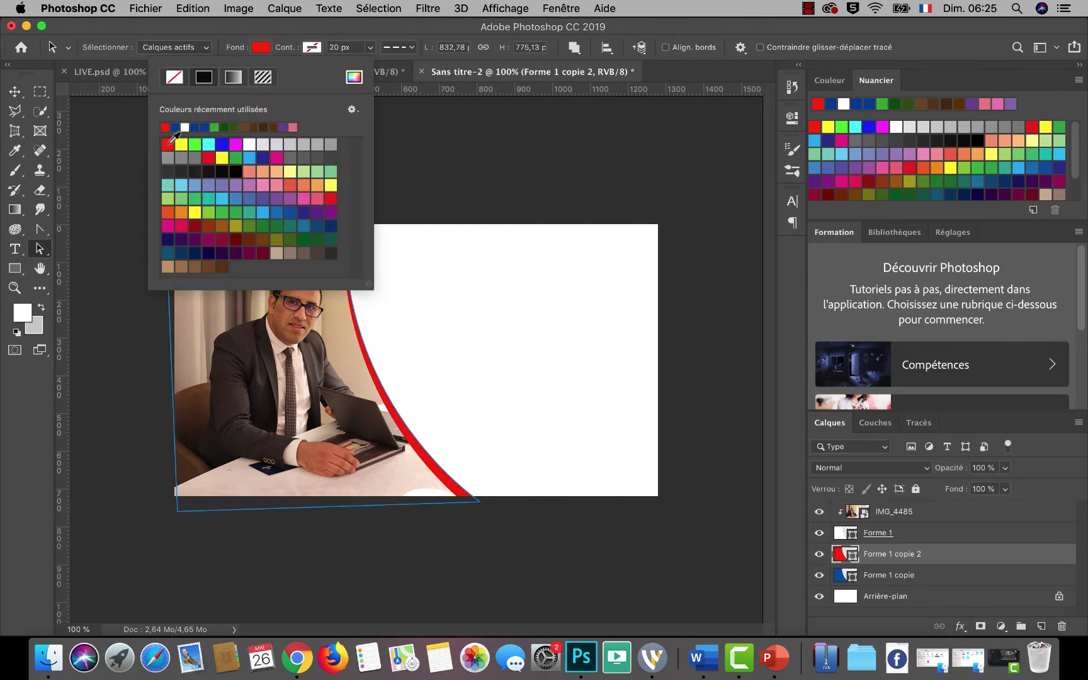
click(428, 25)
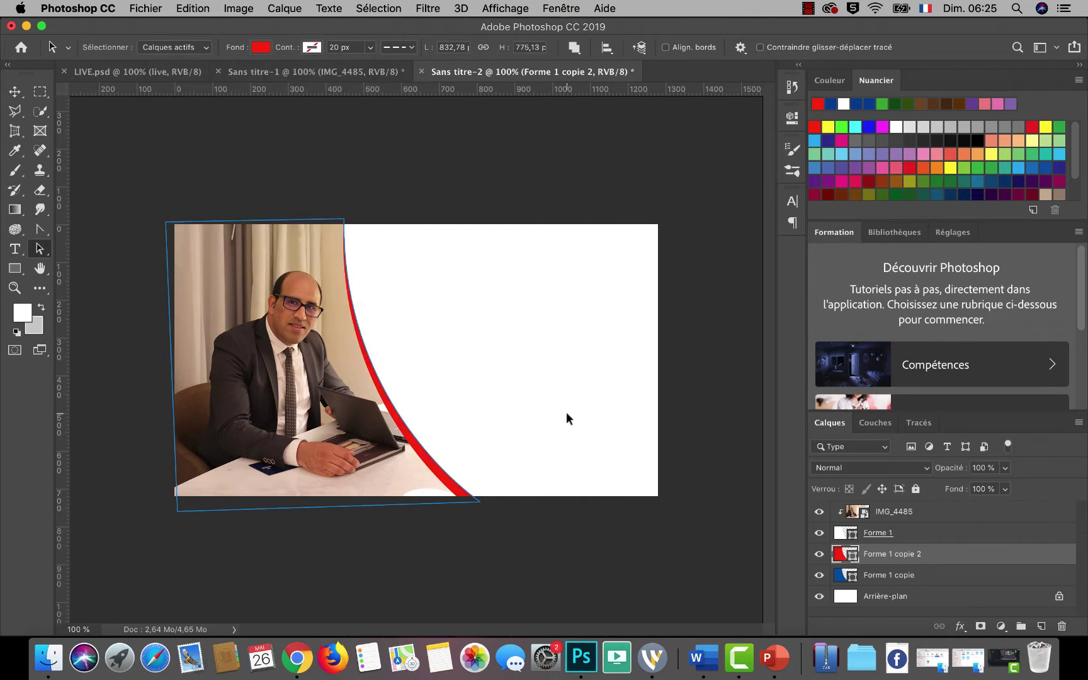
Nudge the red shape slightly to the right and move its layer below Forme 1 copie.
click(16, 92)
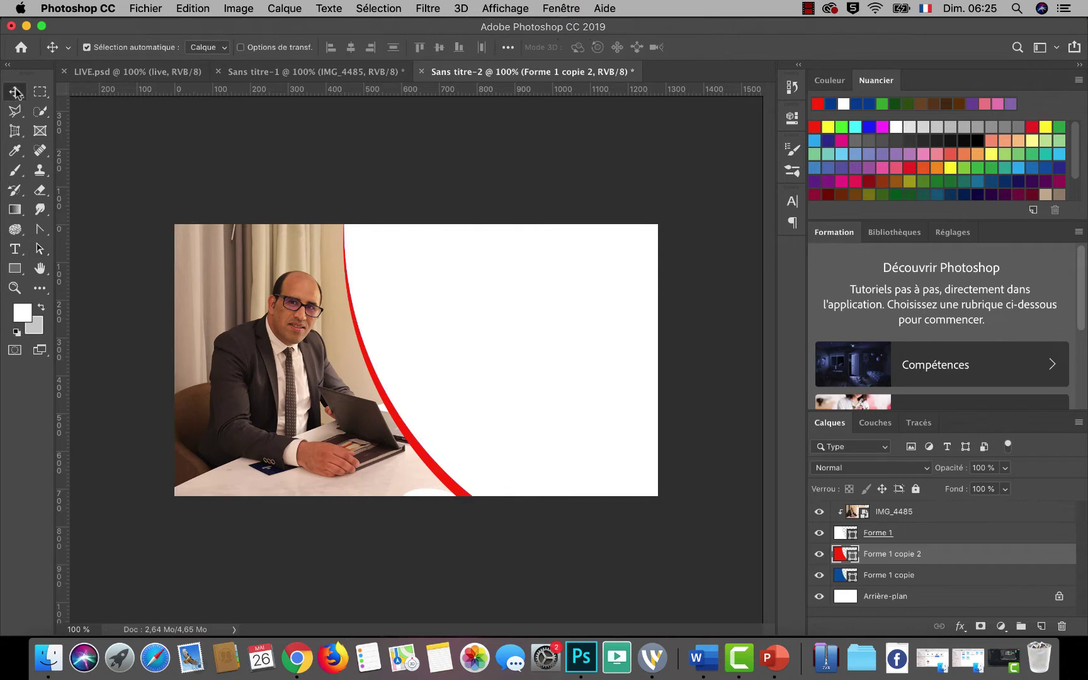
key(Right)
key(Right)
key(Right)
key(Right)
key(Right)
key(Right)
key(Right)
key(Right)
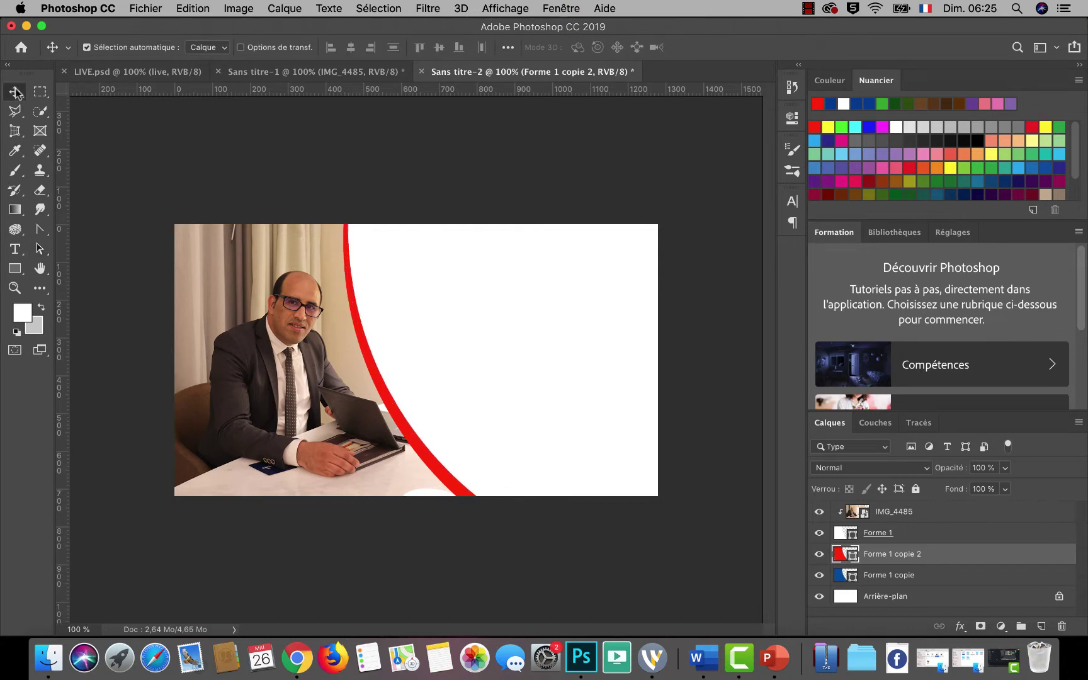
key(Right)
key(Right)
drag(840, 551, 841, 586)
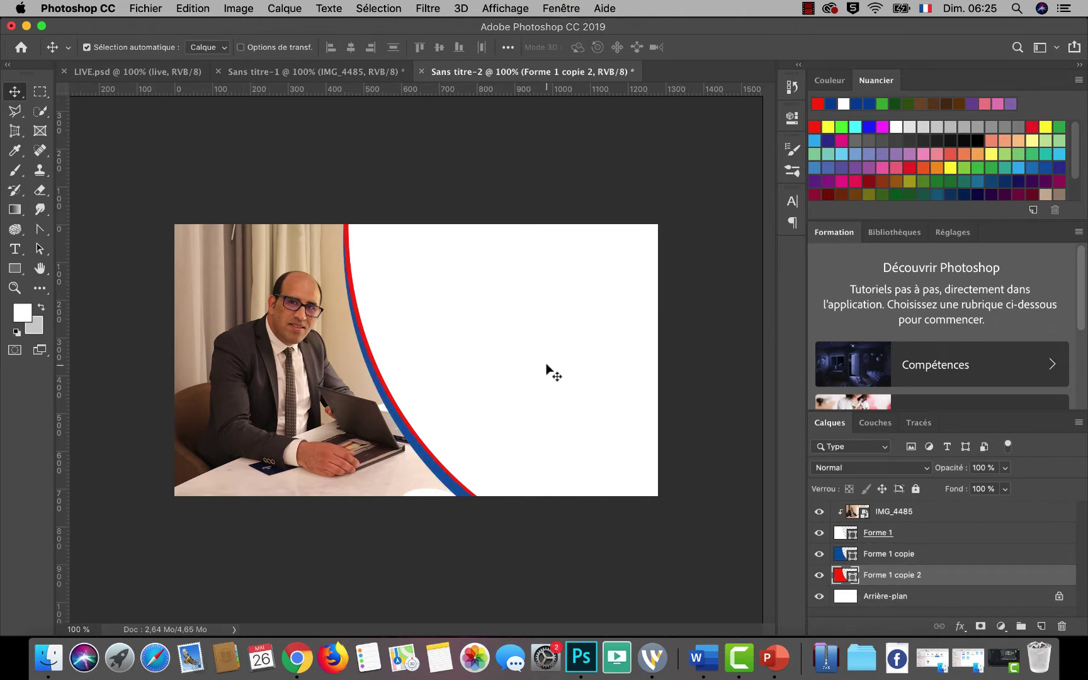
Rotate the red shape about -1.59° and shift it 2 px left, so its band tapers toward the top.
key(super+t)
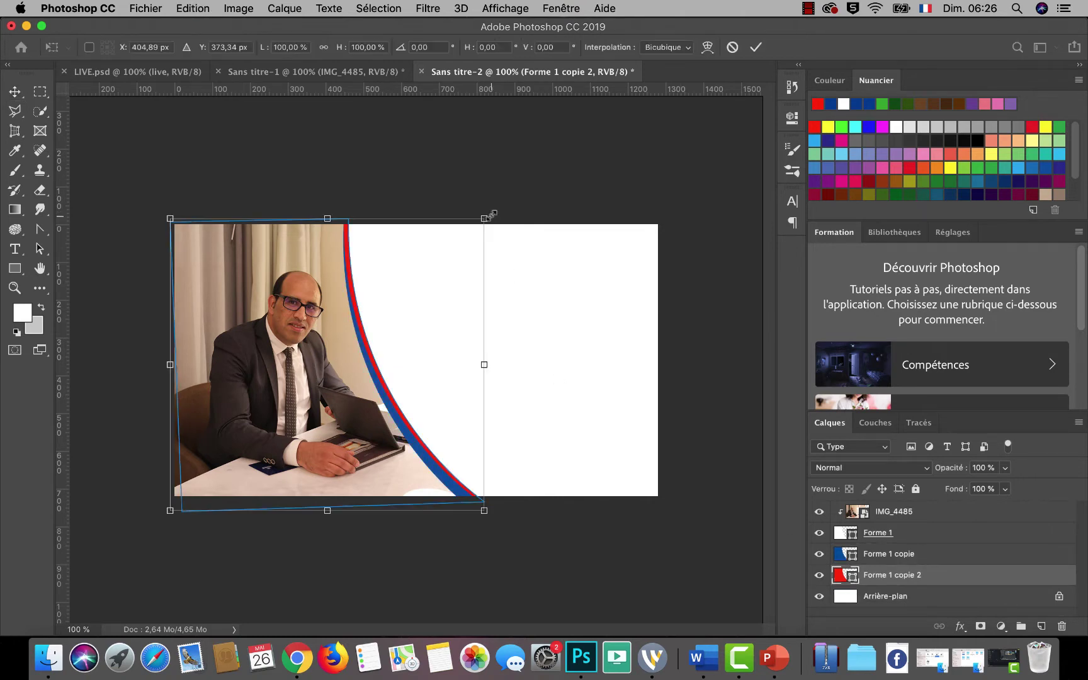
drag(496, 216, 499, 218)
key(Left)
key(Left)
key(Left)
key(Left)
key(Left)
key(Left)
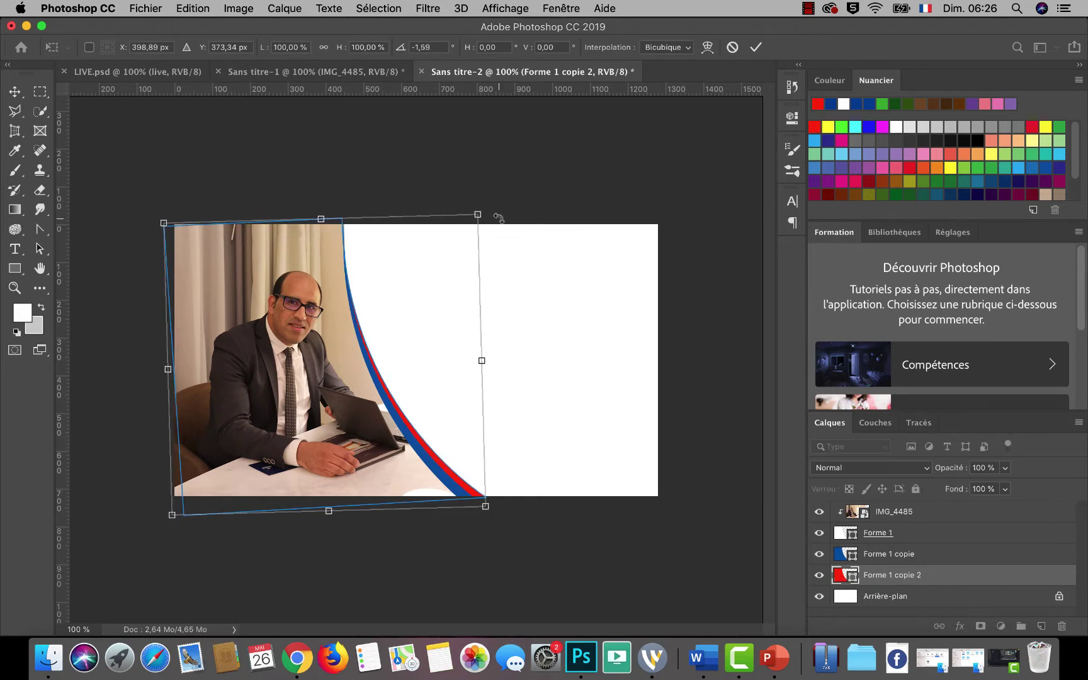
key(Right)
key(Right)
key(Right)
key(Right)
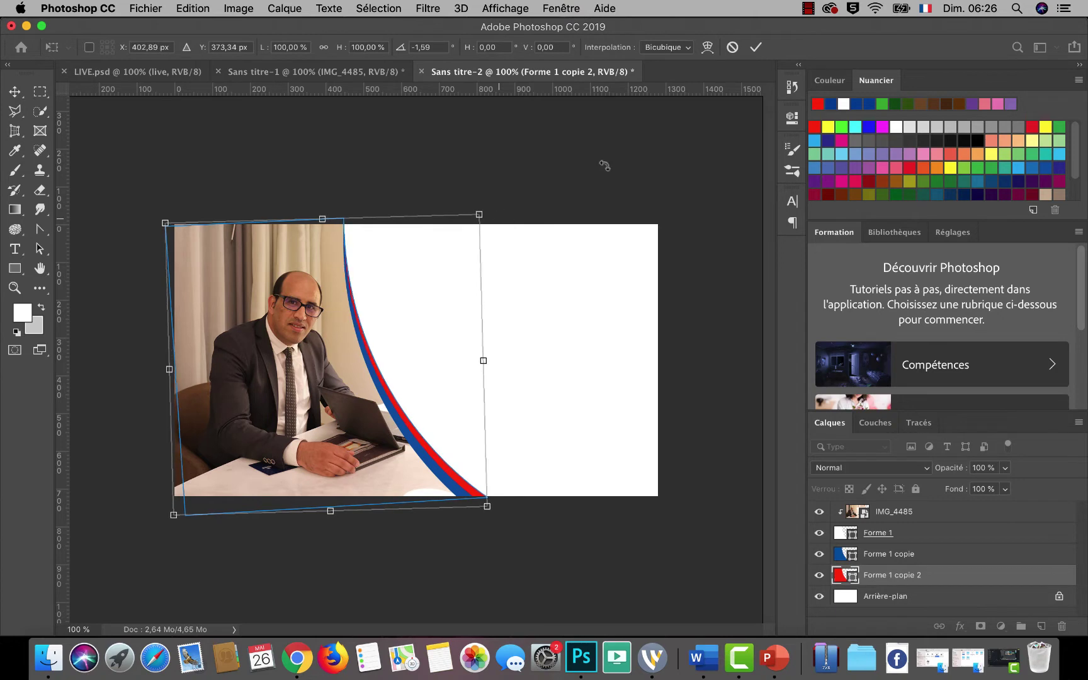
click(757, 49)
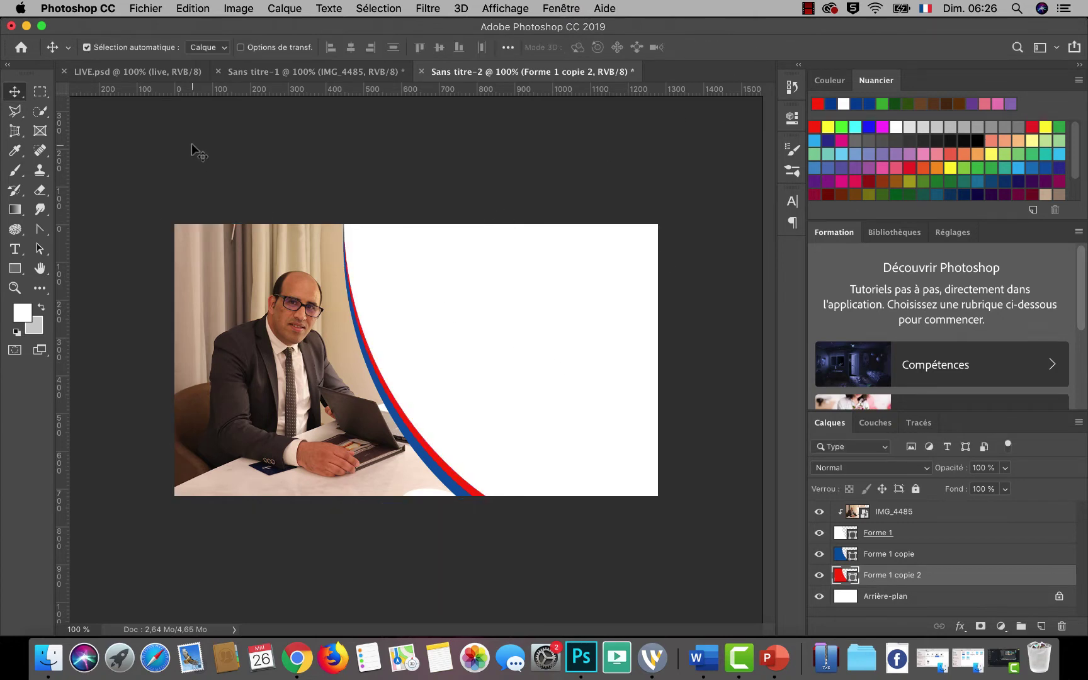
Copy the live layer from Sans titre-1 into Sans titre-2, at the canvas's top edge beside the photo, behind the blue shape.
click(287, 74)
click(390, 257)
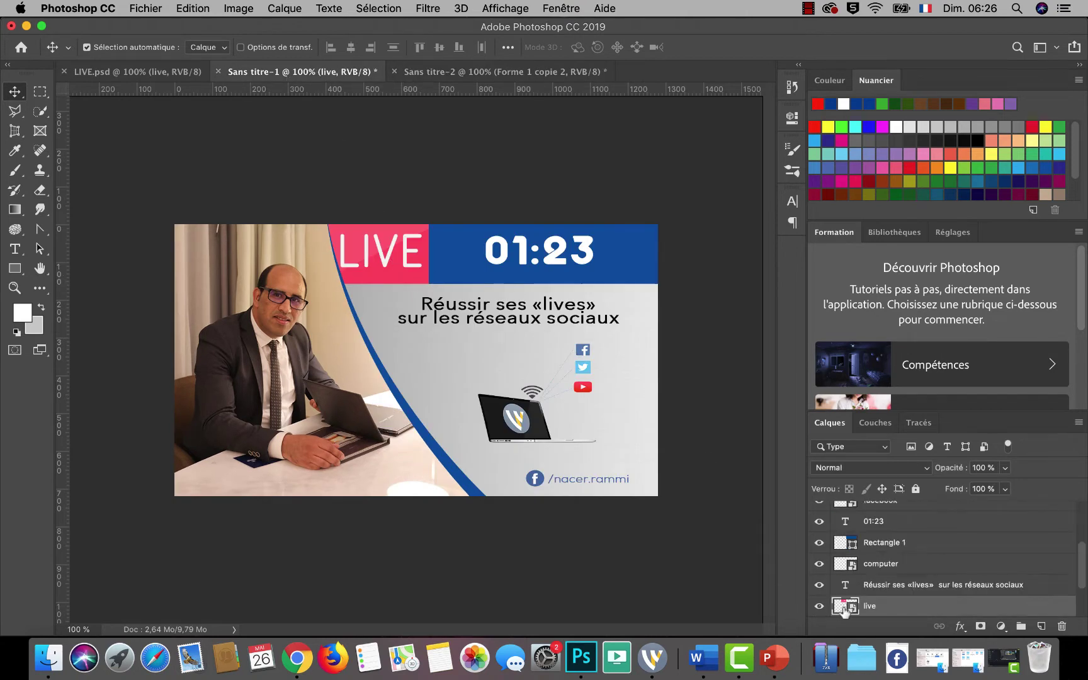
drag(844, 609, 393, 256)
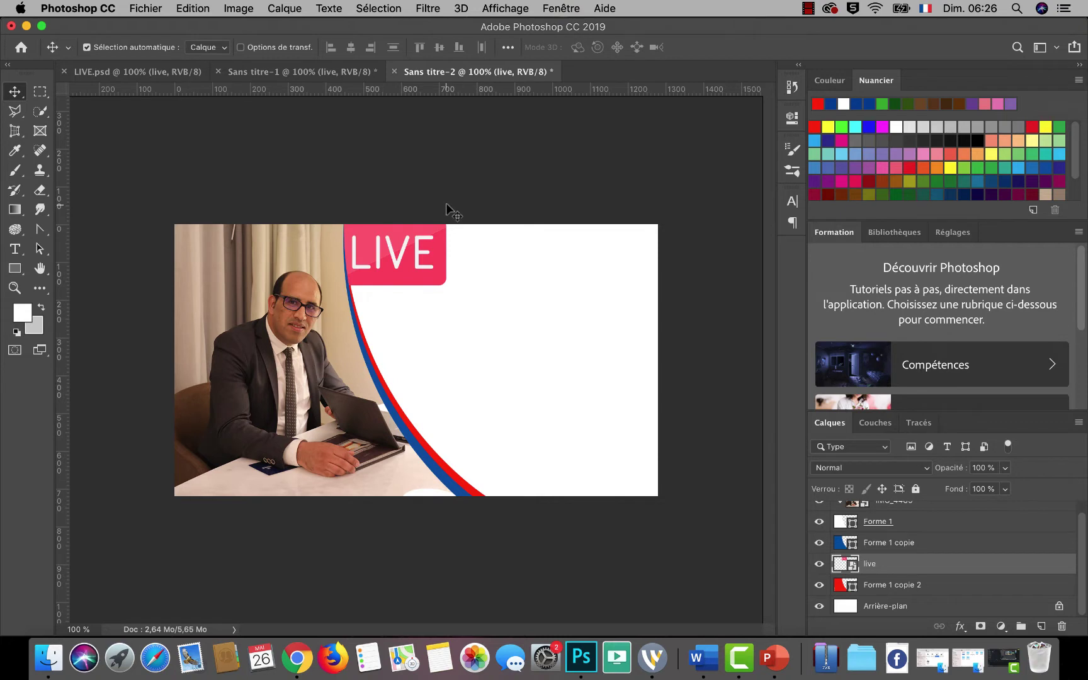
Draw a rectangle about 585 x 165 px from the LIVE badge to the canvas's right edge and fill it with the curve's blue, 004297.
click(14, 268)
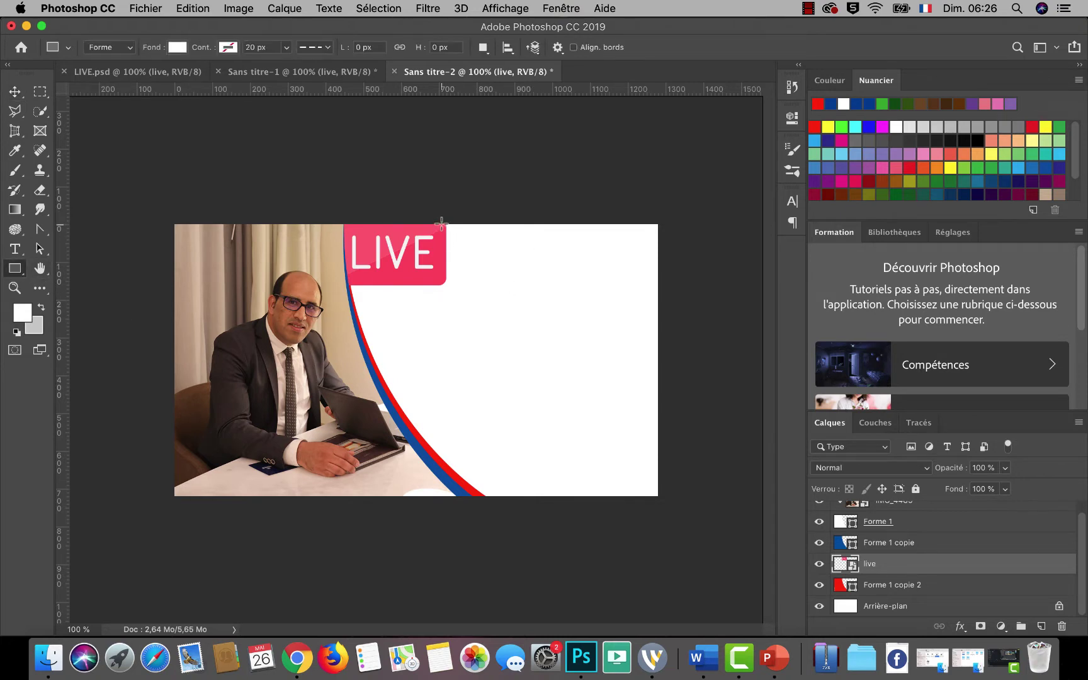
drag(441, 223, 662, 285)
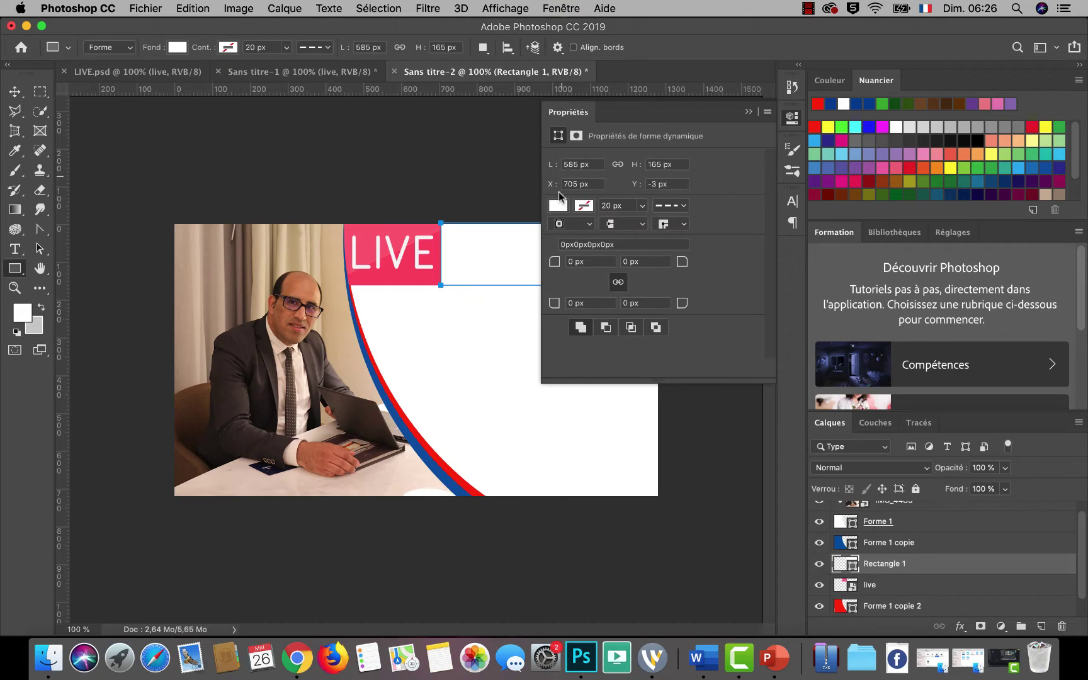
click(558, 205)
click(748, 236)
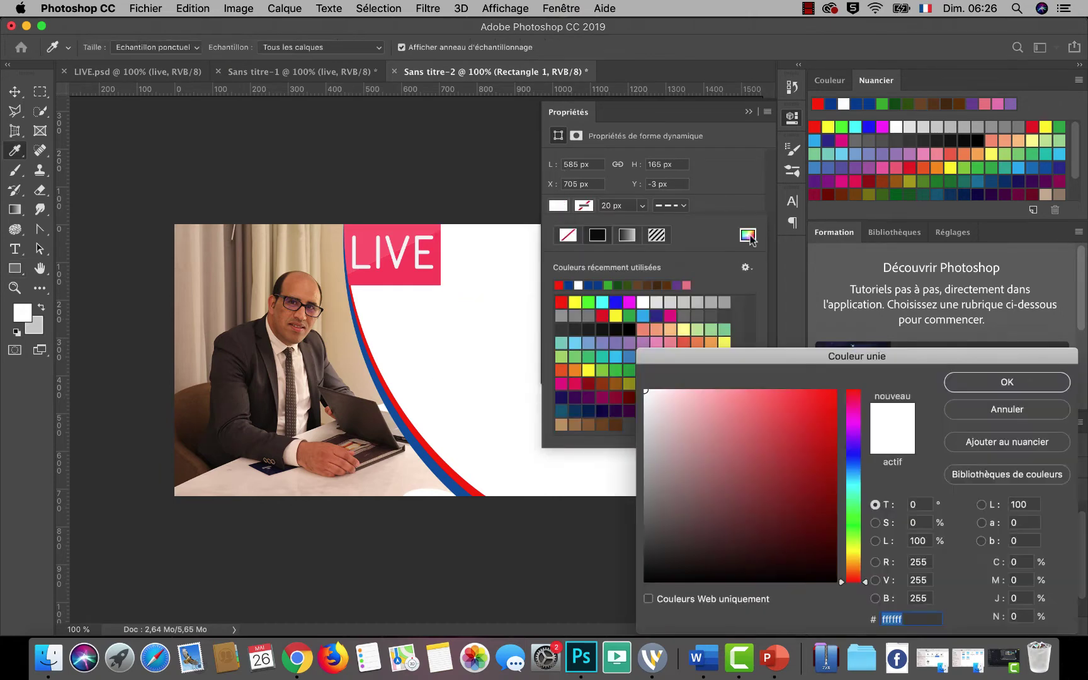
click(401, 413)
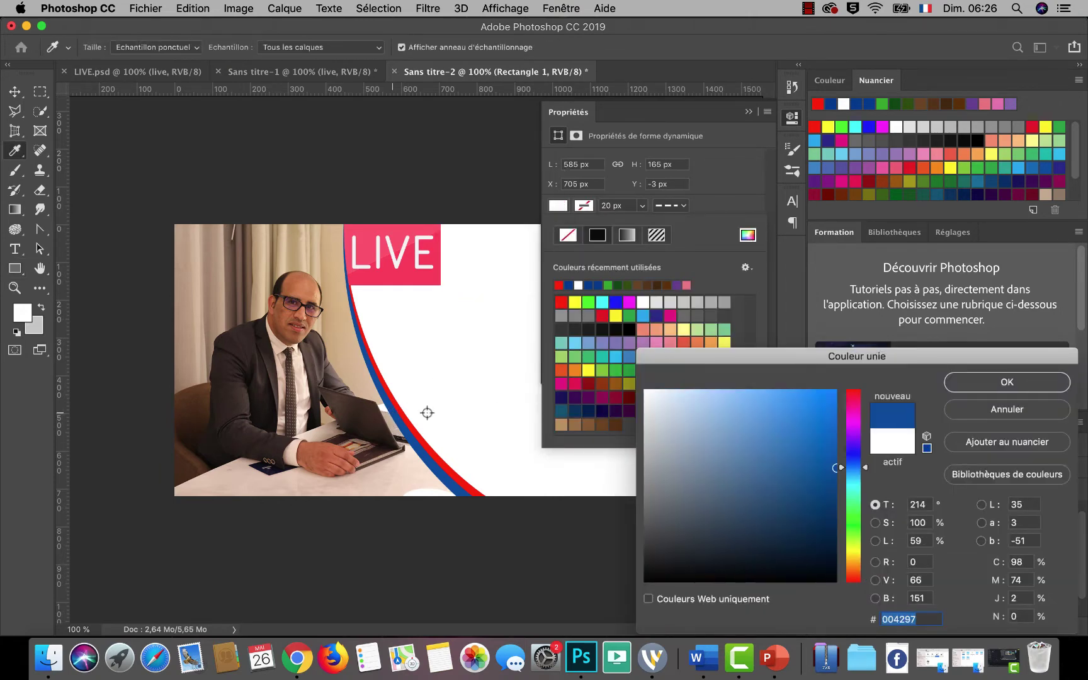
click(982, 382)
click(748, 114)
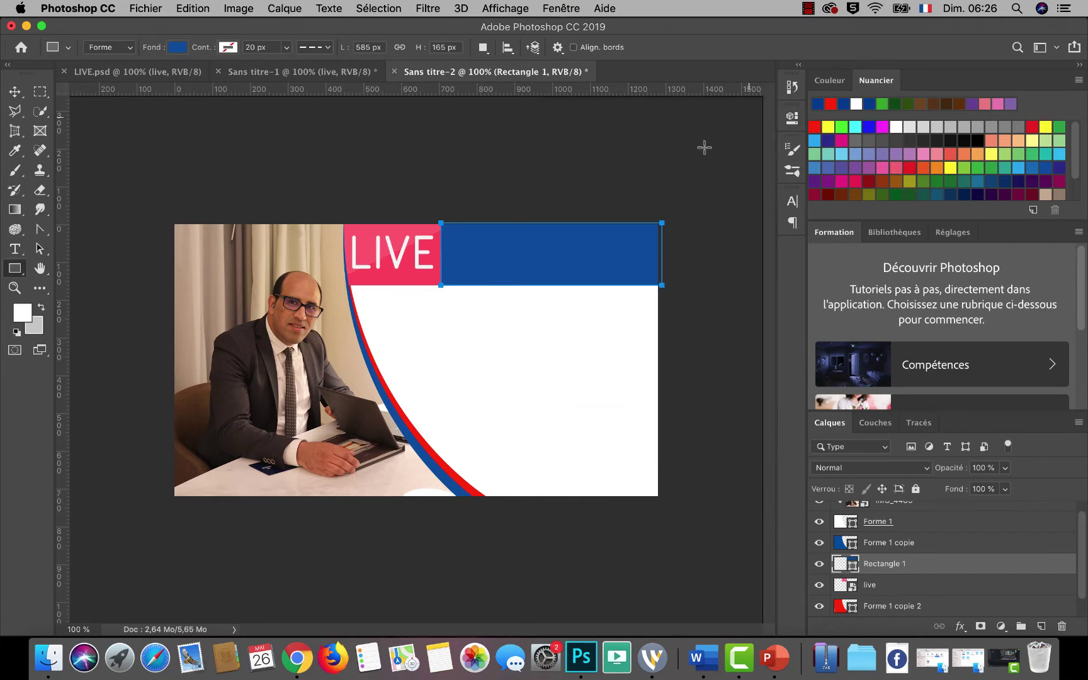
Add the text 01:23 in a text box over the blue header rectangle and colour it white.
click(14, 92)
click(15, 249)
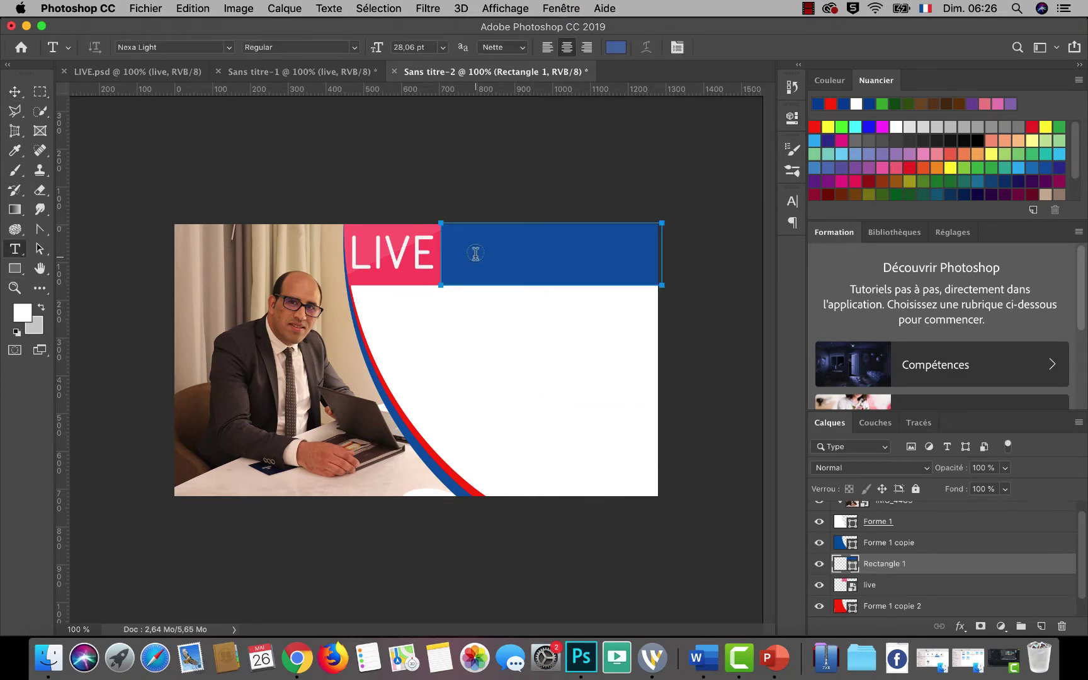
click(585, 252)
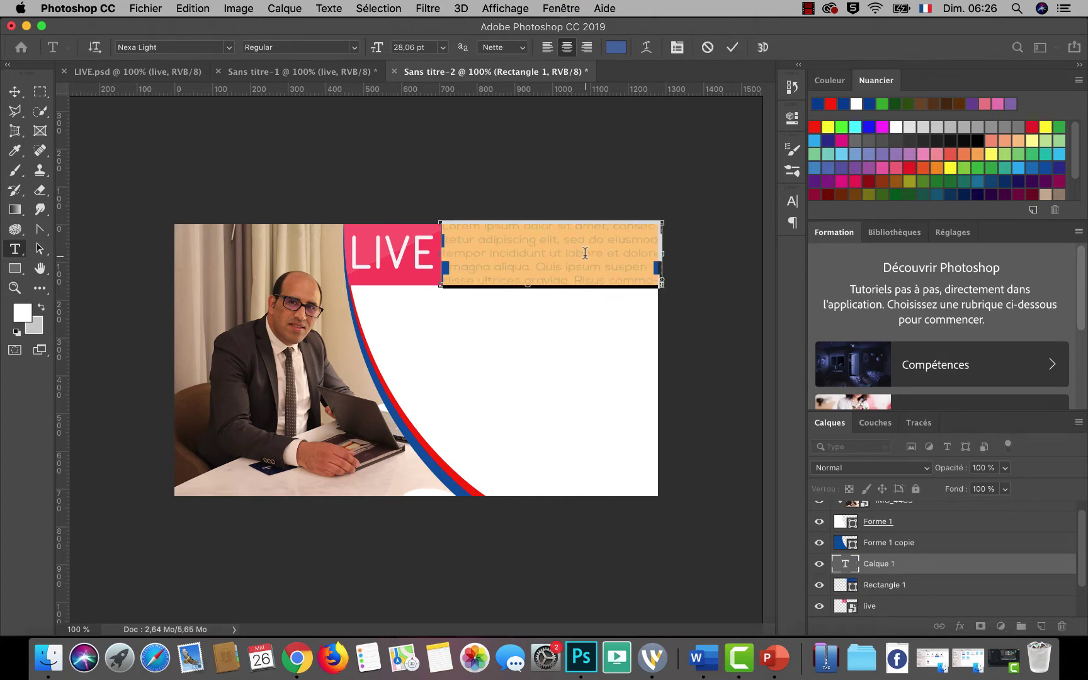
key(BackSpace)
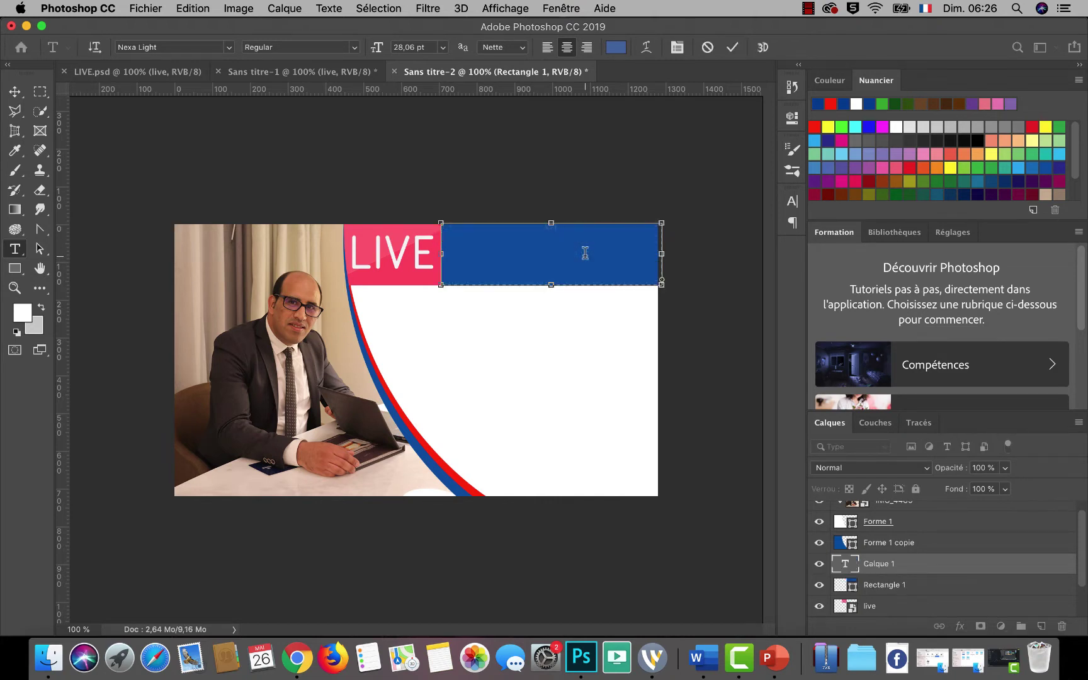
text(Dr)
drag(577, 229, 488, 227)
click(617, 48)
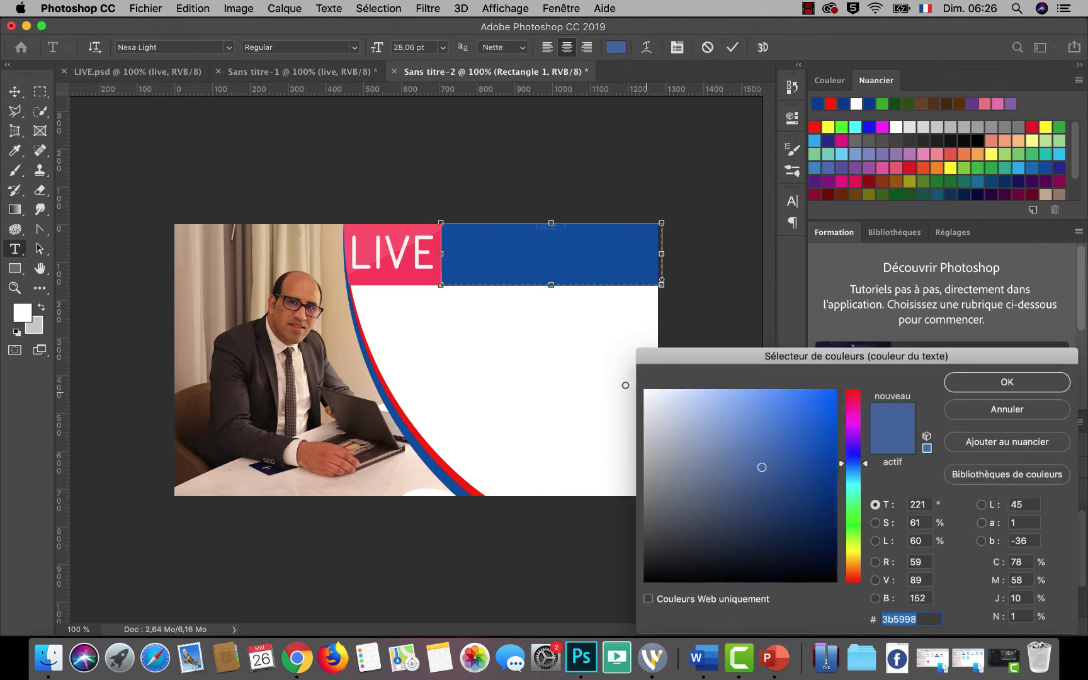
click(625, 385)
click(995, 379)
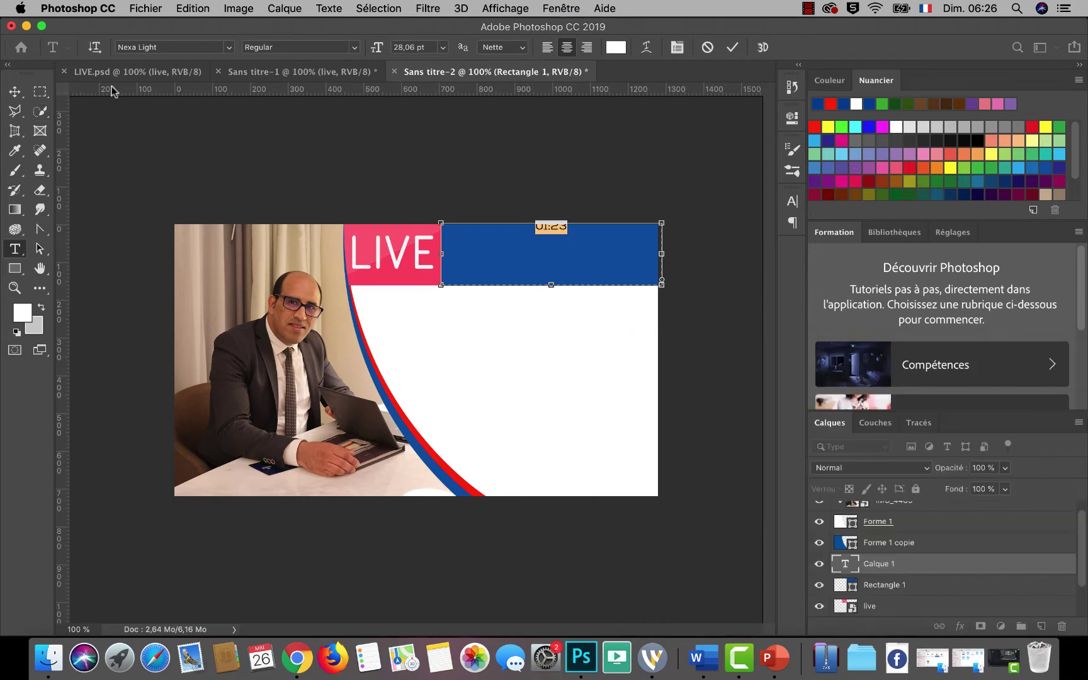
Enlarge the 01:23 text to 101,06 pt and nudge it down inside the blue header rectangle.
drag(377, 50, 426, 55)
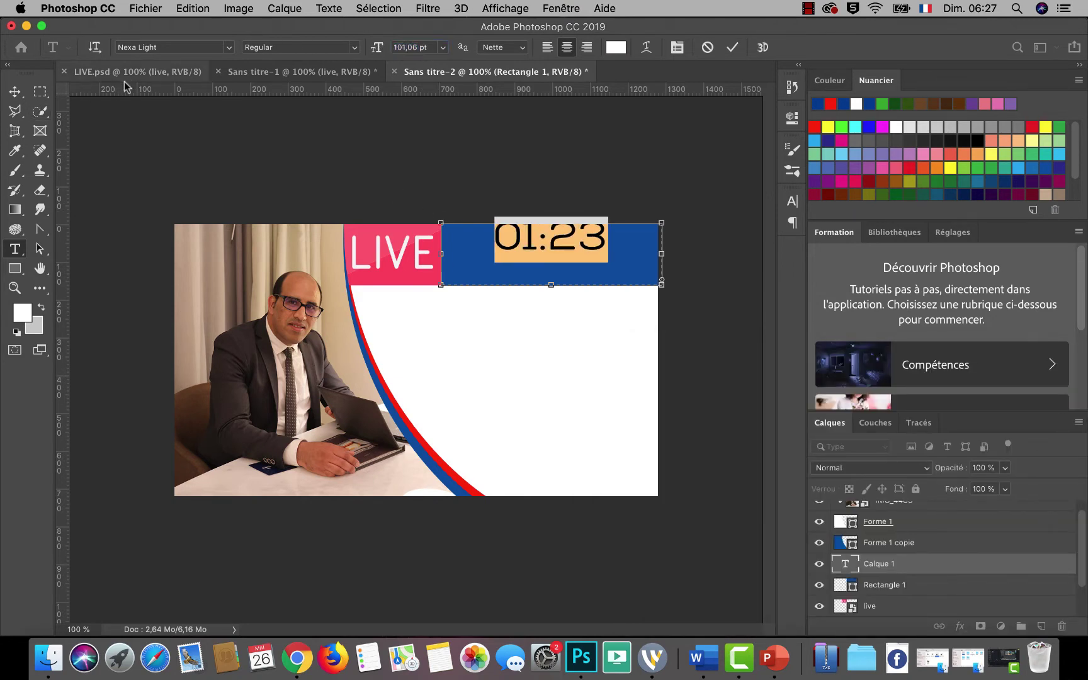
click(15, 92)
key(Down)
key(Down)
key(Down)
key(Down)
key(Down)
key(Down)
key(Down)
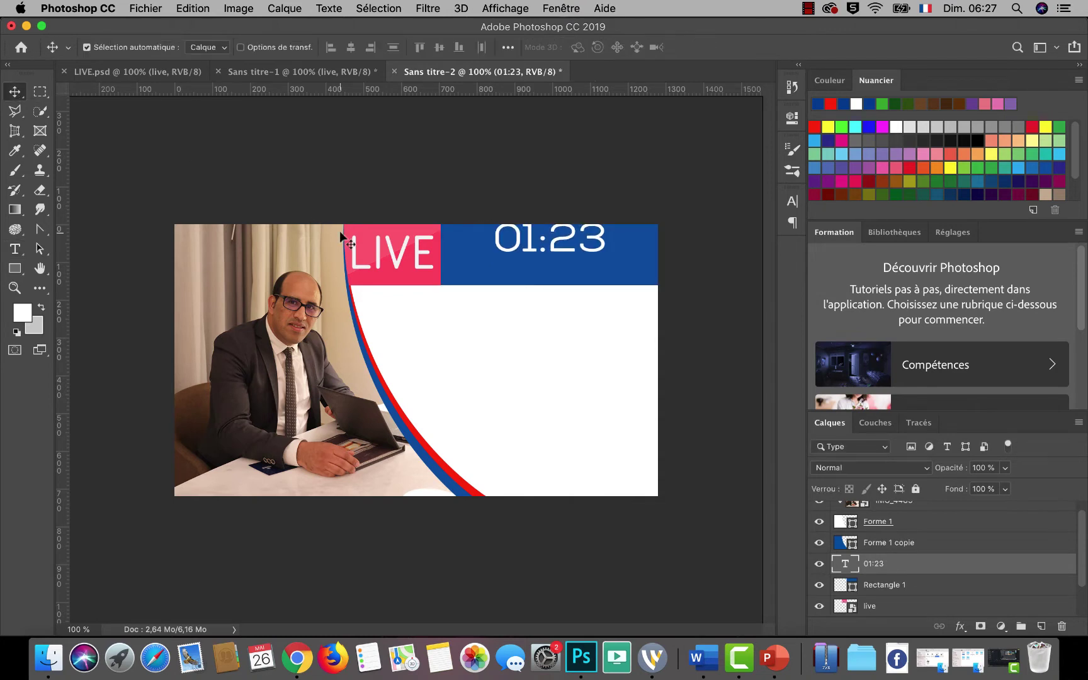
key(Down)
key(Down)
key(Down)
key(Down)
key(Down)
key(Down)
key(Down)
key(Down)
key(Down)
key(Down)
key(Down)
key(Down)
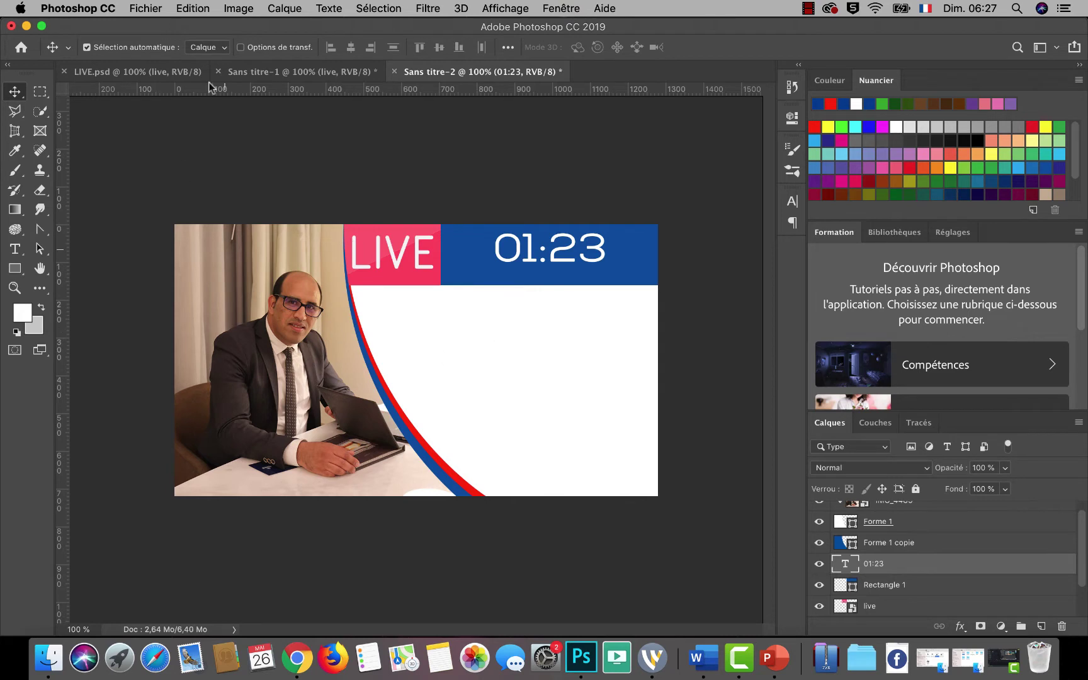
Copy the title text "Réussir ses «lives» sur les réseaux sociaux" from Sans titre-1 into a new text box below the header in Sans titre-2.
click(259, 73)
click(868, 587)
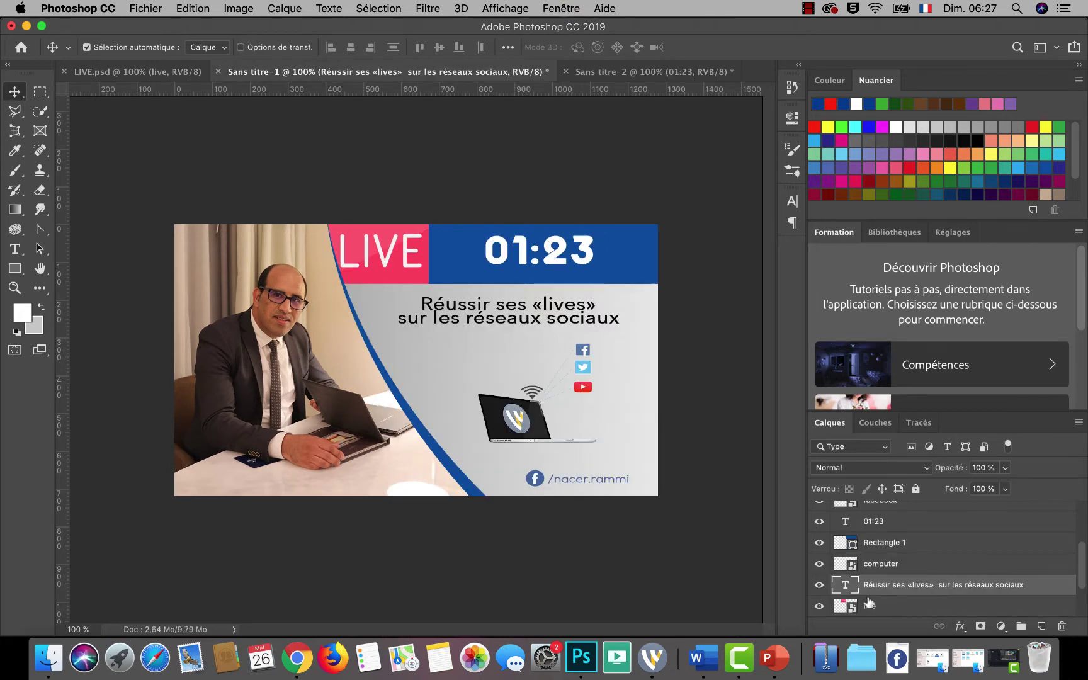
double_click(846, 587)
key(cmd+c)
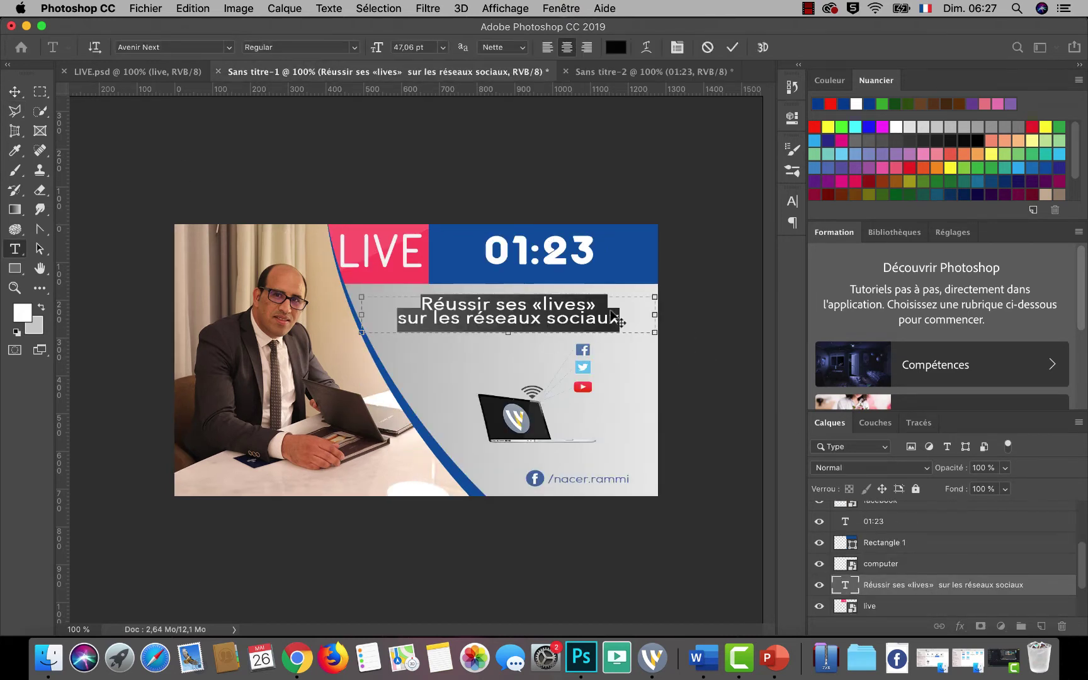
click(623, 71)
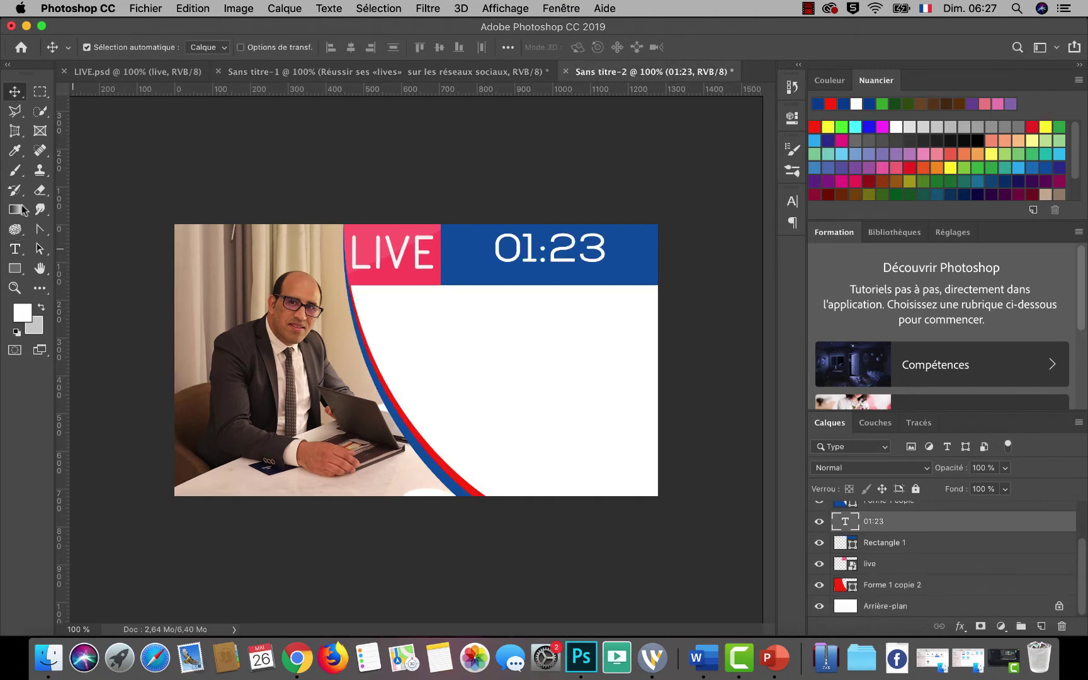
click(15, 249)
drag(392, 317, 632, 353)
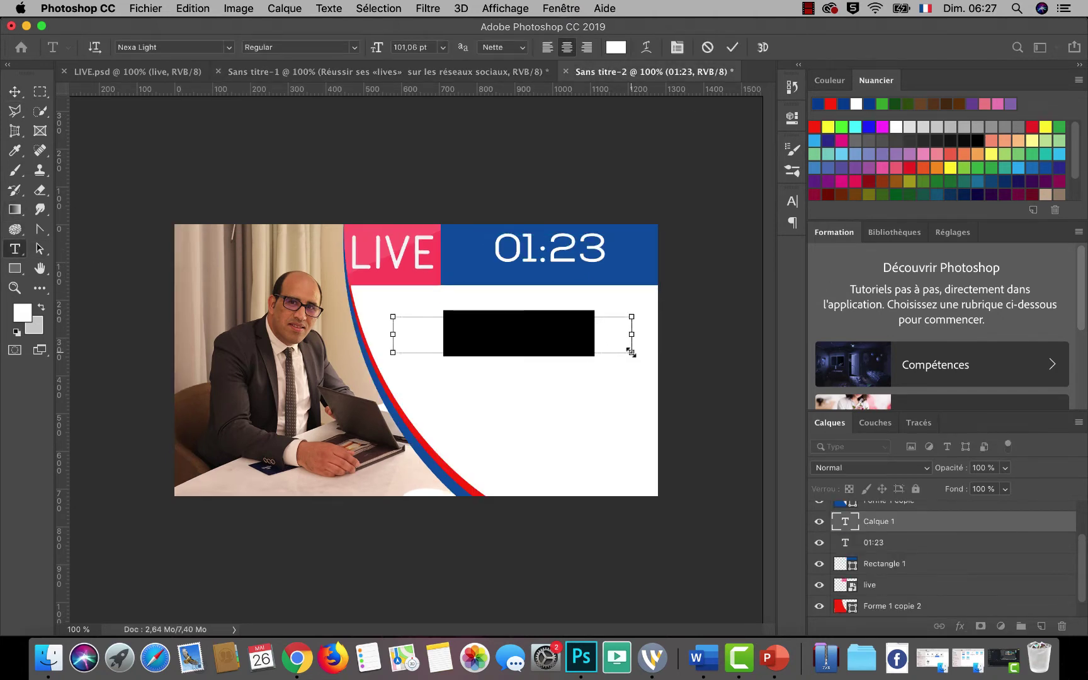
key(cmd+v)
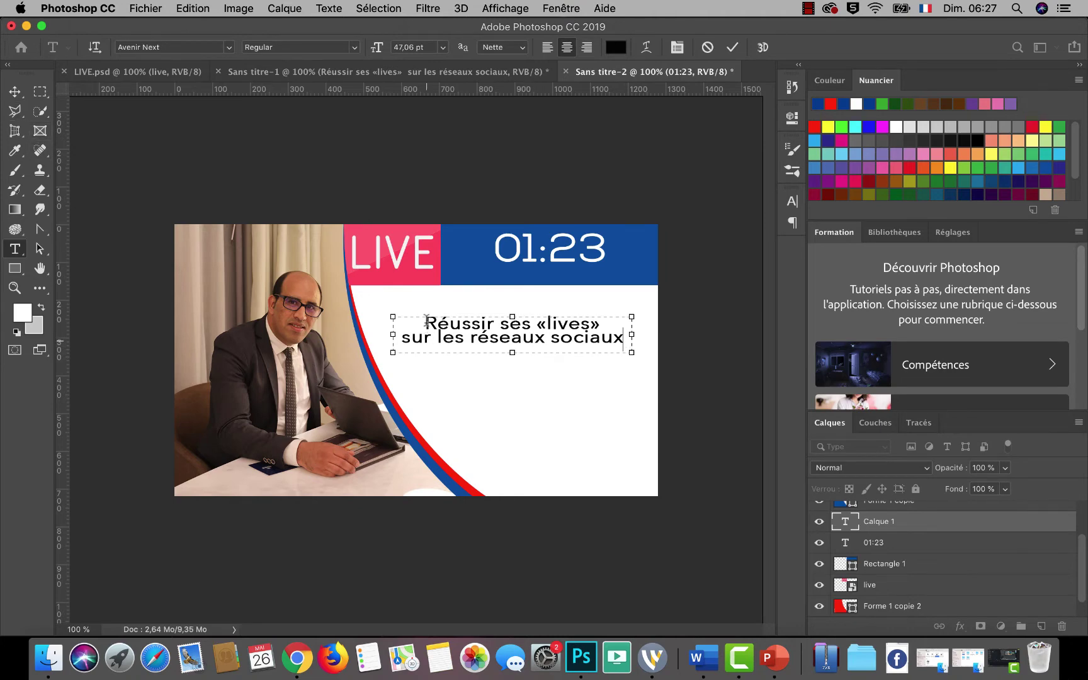
Set the whole title's font to Nexa Light and nudge the text slightly up.
drag(424, 321, 642, 338)
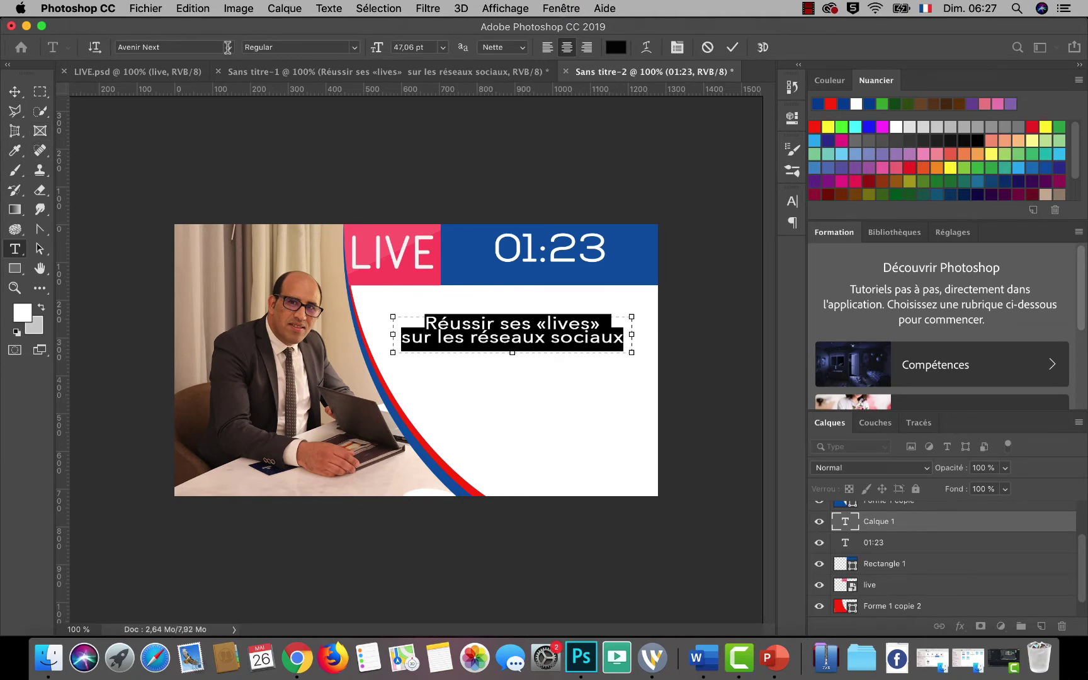
click(229, 47)
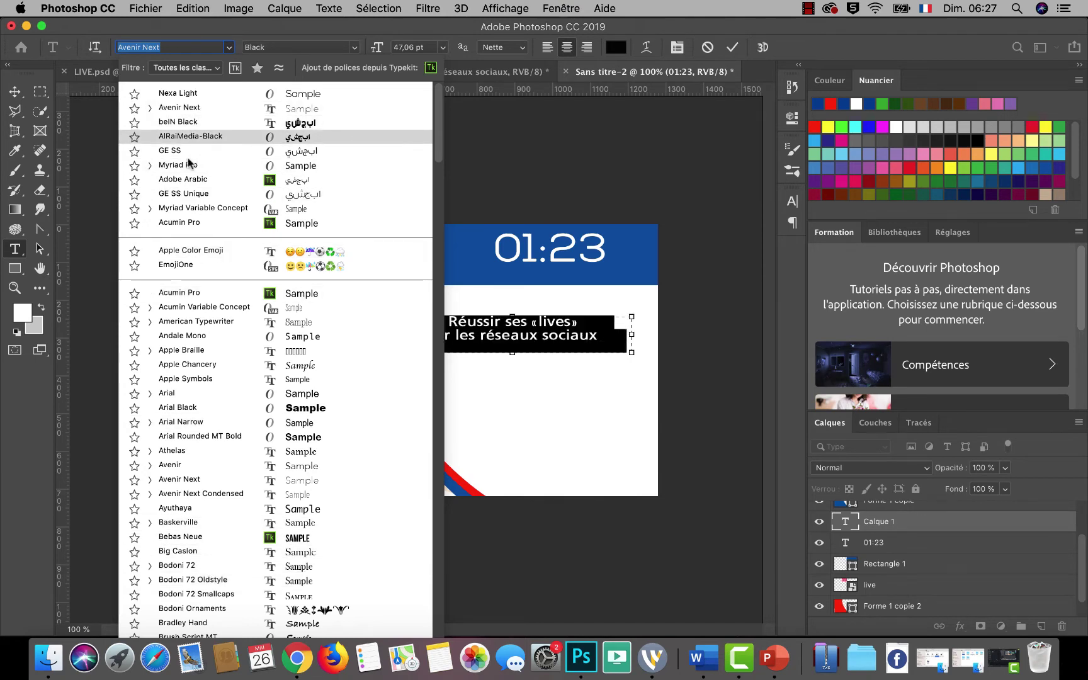
click(185, 92)
click(18, 93)
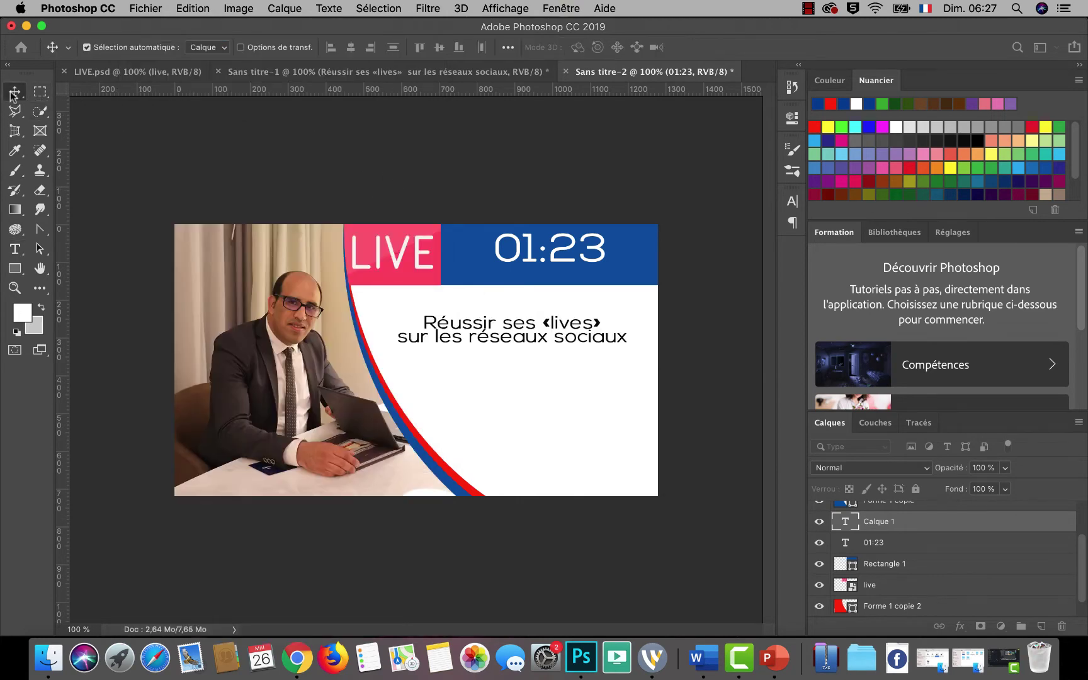
key(Up)
key(Up)
key(Up)
key(Up)
key(Up)
key(Up)
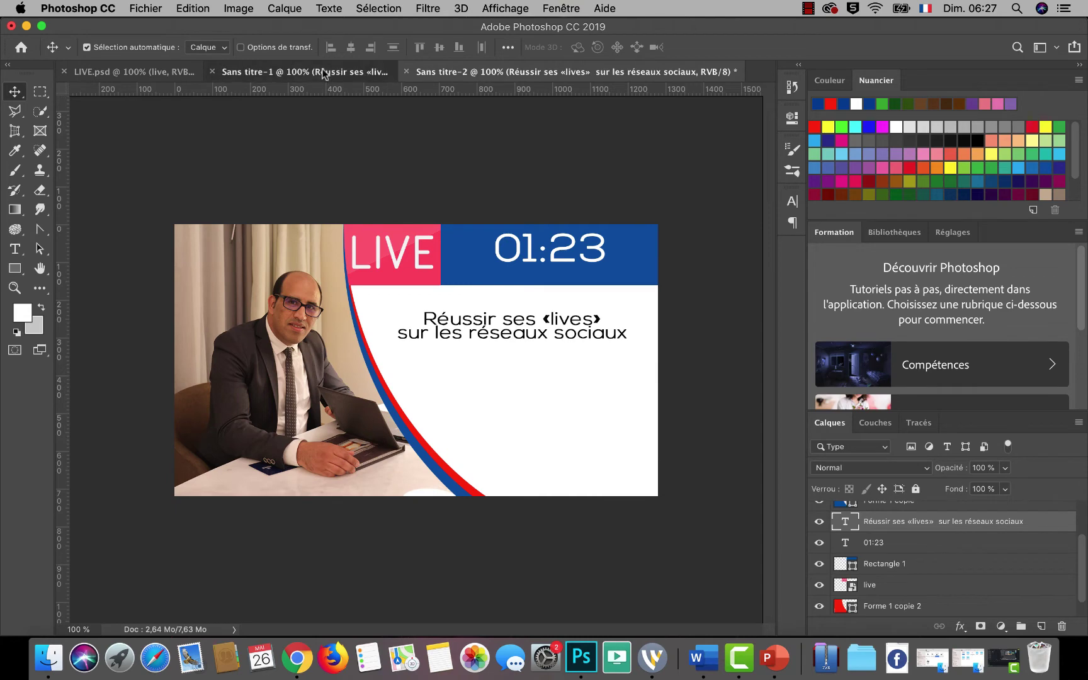
Copy the computer layer from Sans titre-1 into Sans titre-2 below the title and scale it to 50,34 % by 40,72 %.
click(302, 72)
click(880, 585)
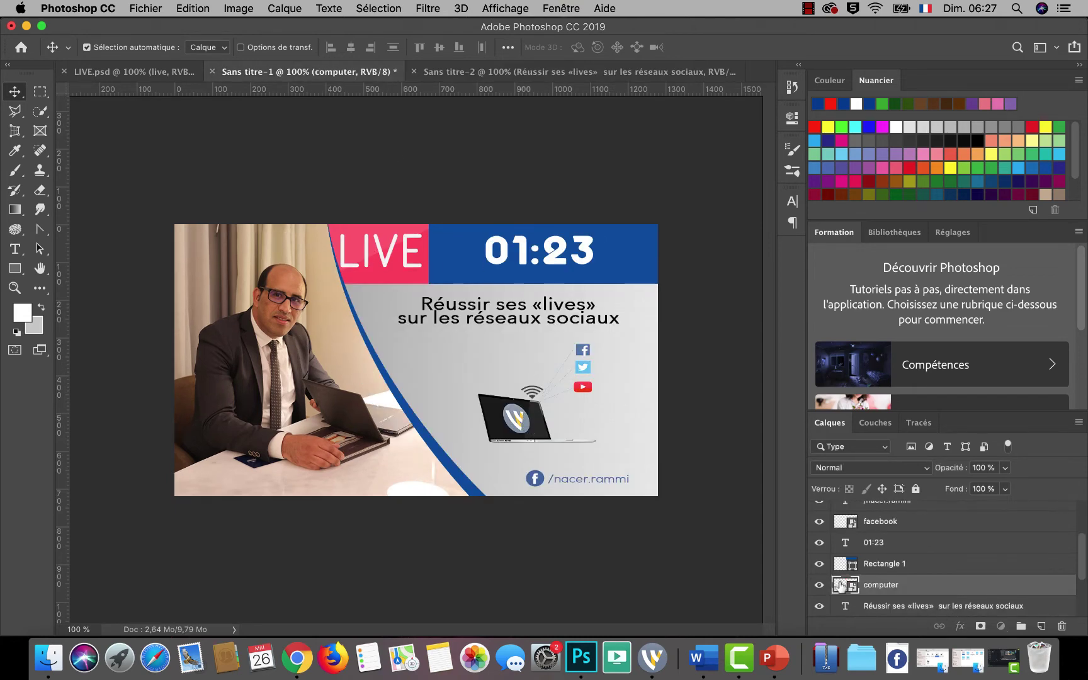
drag(840, 585, 515, 410)
key(super+t)
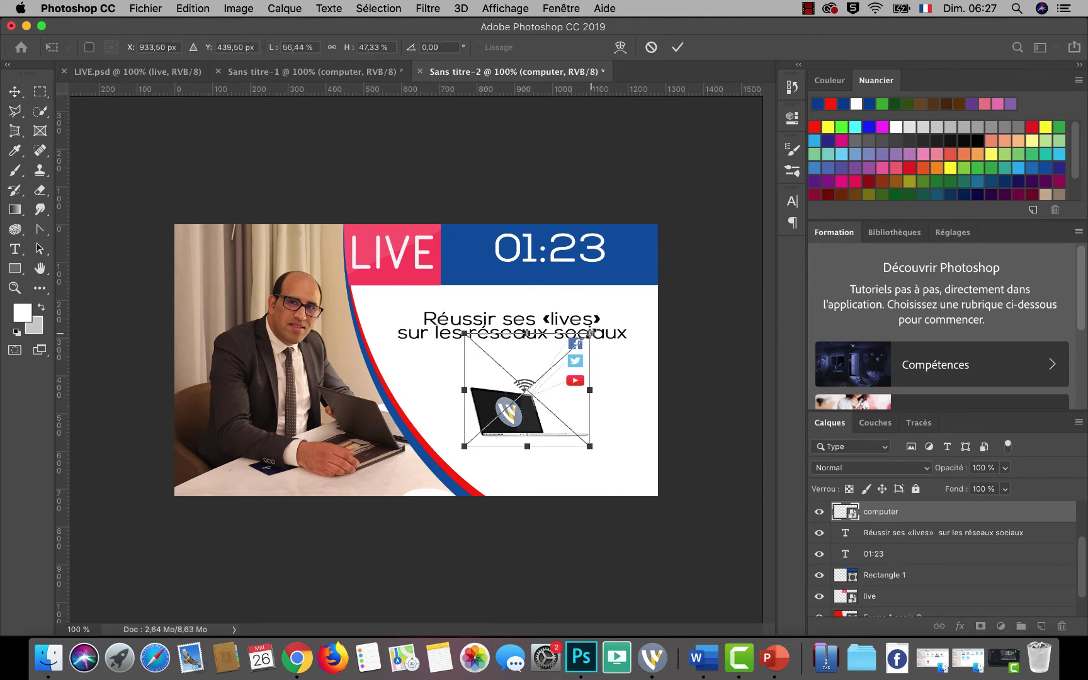
drag(590, 333, 553, 370)
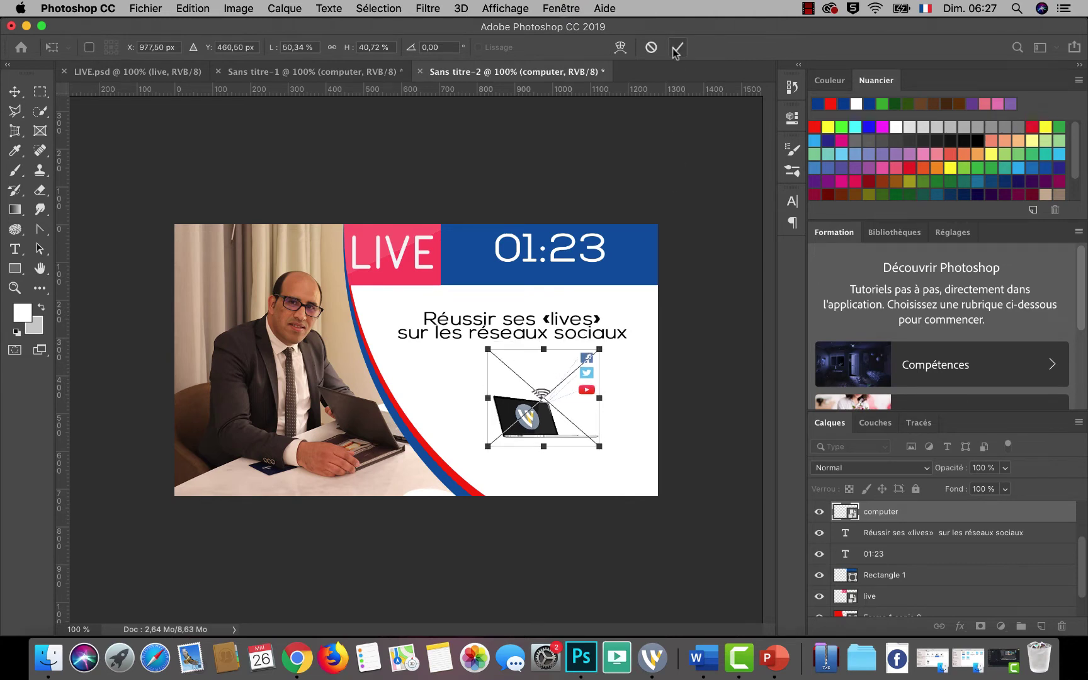
click(676, 48)
Nudge the title further up toward the header and shift the laptop illustration up and left beneath it.
click(520, 326)
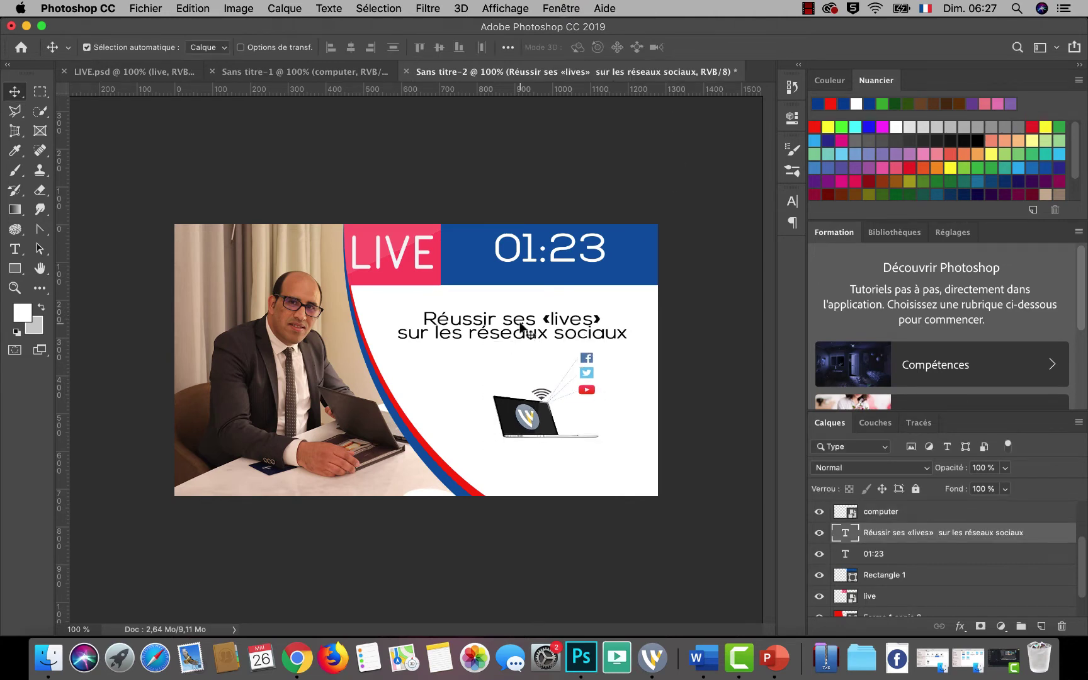
key(Up)
key(Up)
key(Up)
key(Up)
key(Up)
key(Up)
key(Up)
key(Up)
key(Up)
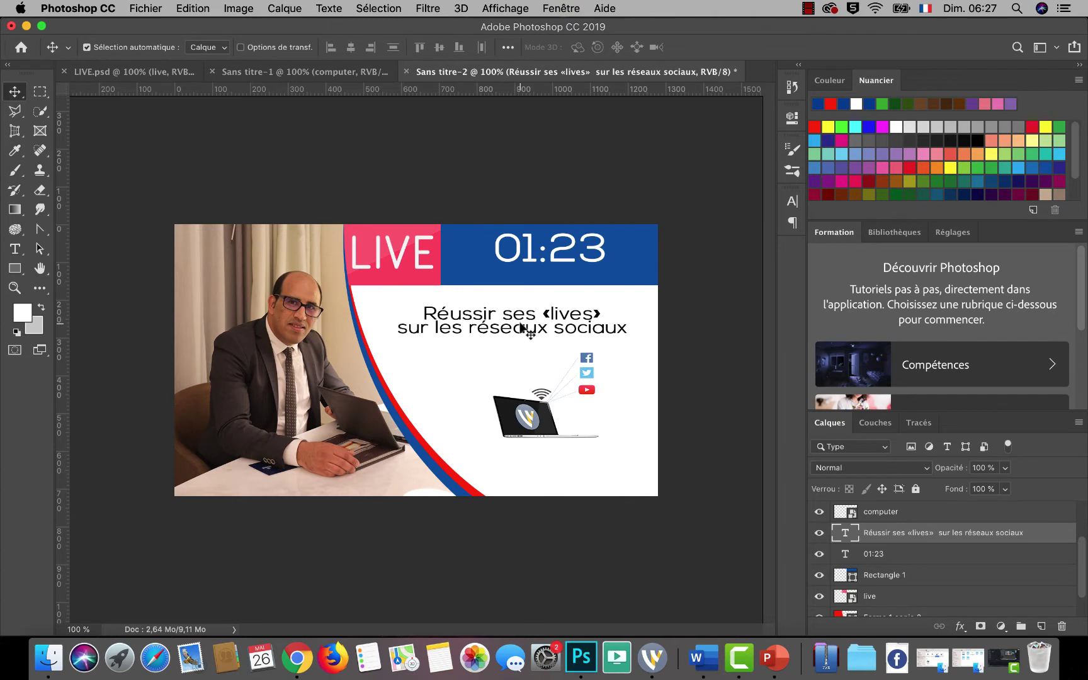
key(Up)
key(Up)
key(Up)
key(Up)
key(Up)
key(Up)
key(Up)
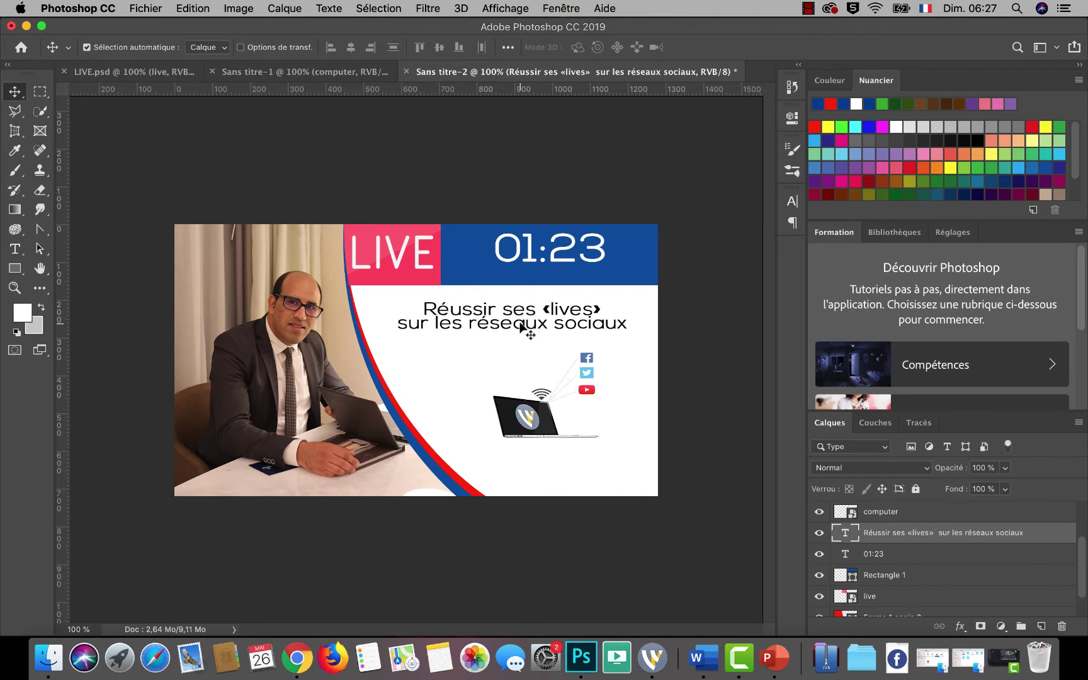
drag(534, 408, 521, 396)
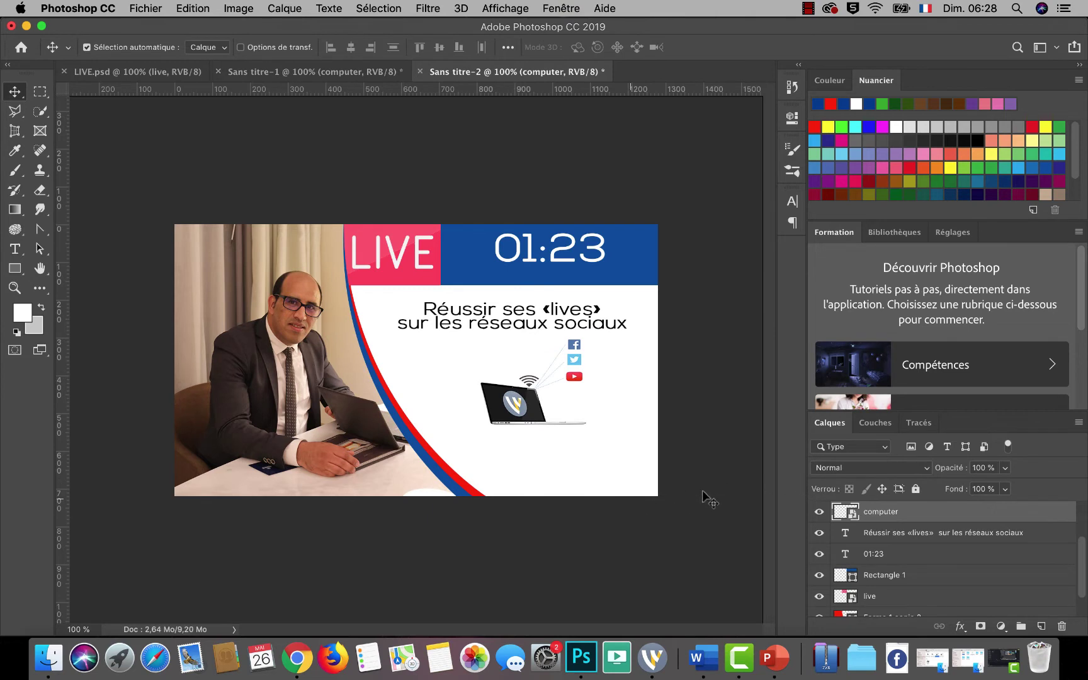
Copy the facebook layer from Sans titre-1 into Sans titre-2, placing the icon near the canvas's bottom edge beside the red curve.
click(313, 72)
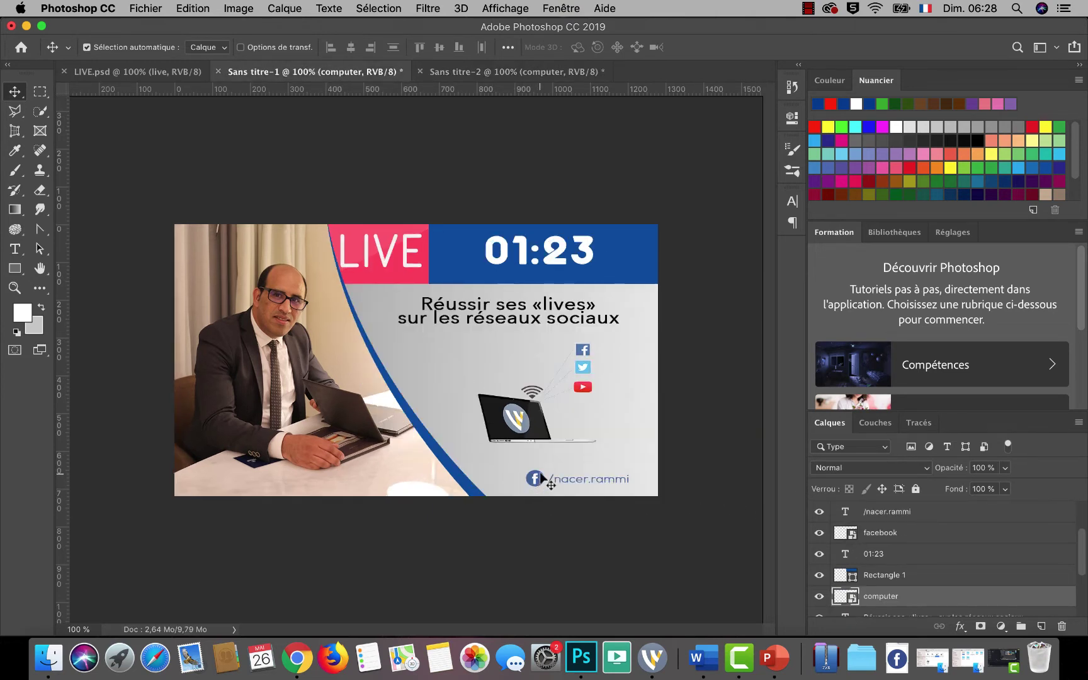
key(ctrl+Tab)
click(343, 71)
click(537, 479)
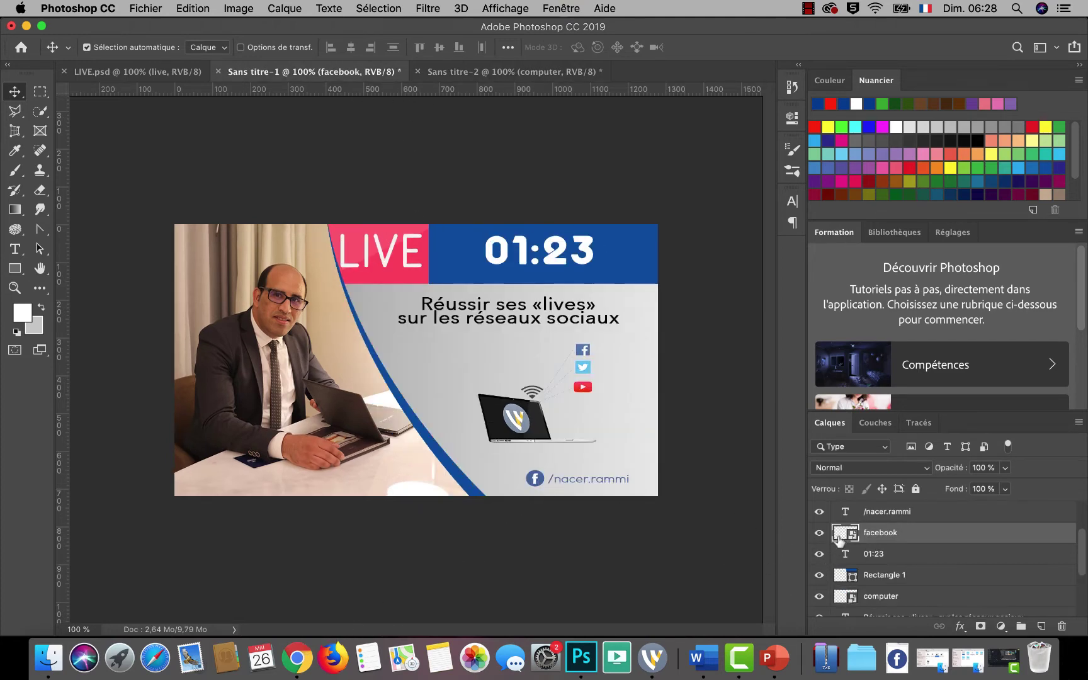
drag(838, 537, 503, 484)
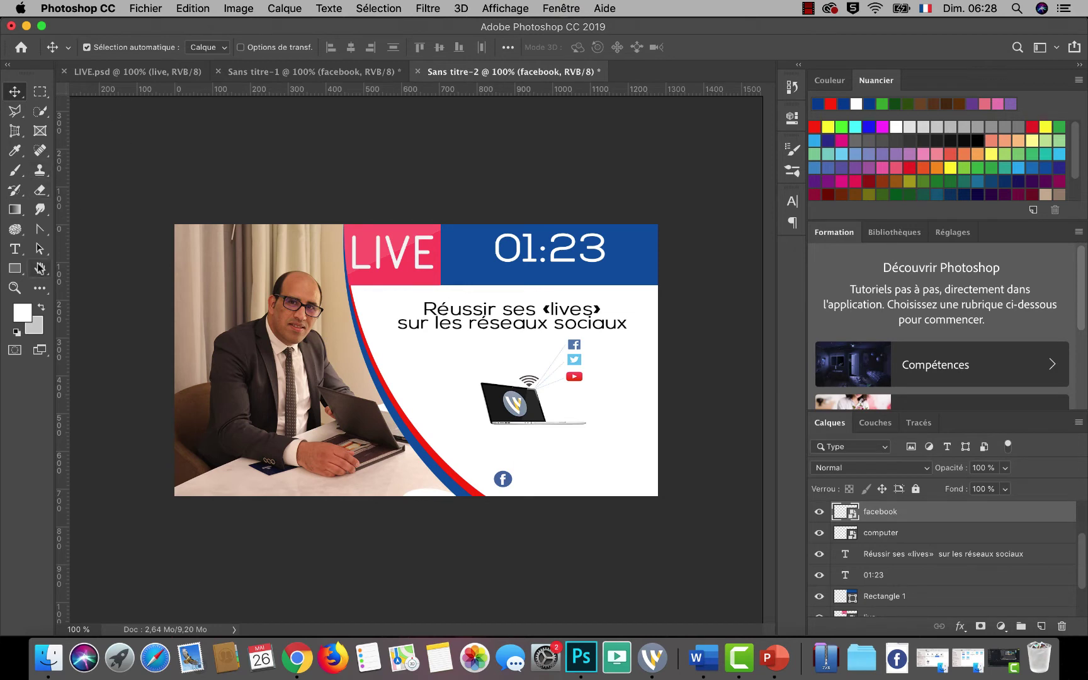
Copy the Facebook page handle text from Sans titre-1 into a new text box to the right of the Facebook icon in Sans titre-2.
click(309, 72)
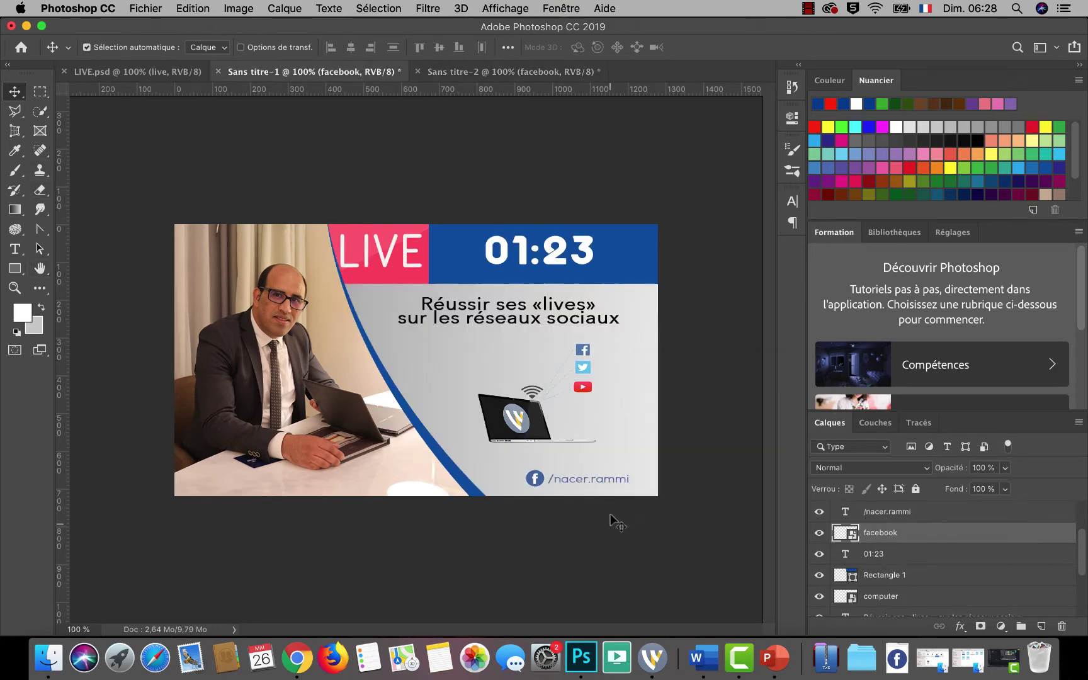
click(604, 484)
double_click(846, 515)
key(super+c)
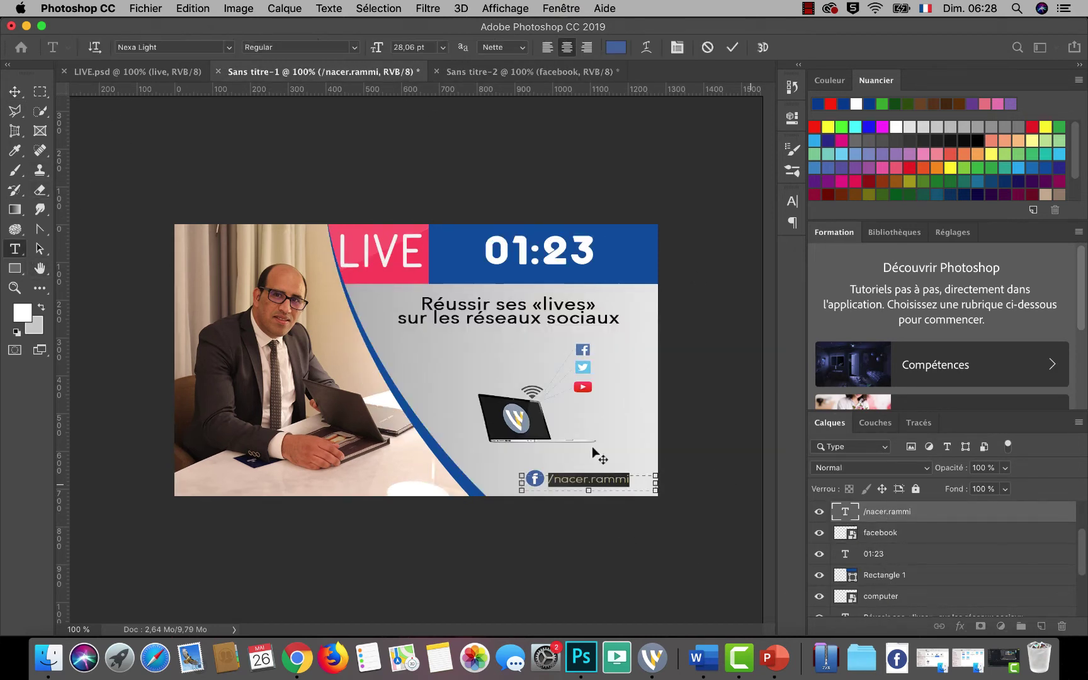
click(523, 73)
click(17, 249)
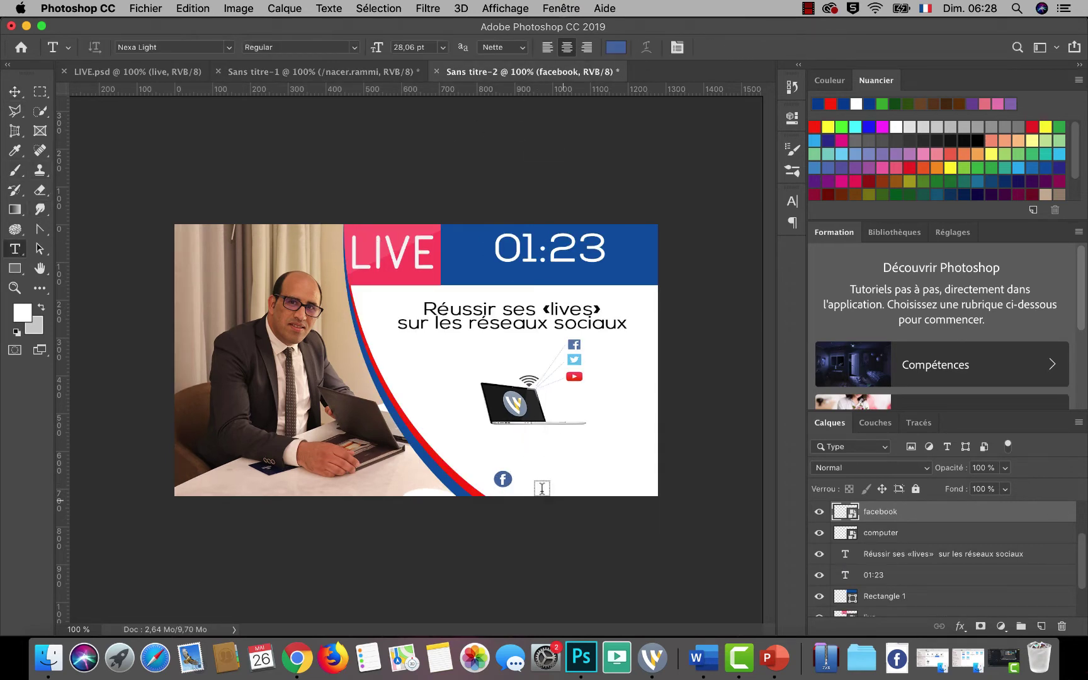
drag(523, 480, 588, 488)
drag(637, 485, 639, 495)
key(super+v)
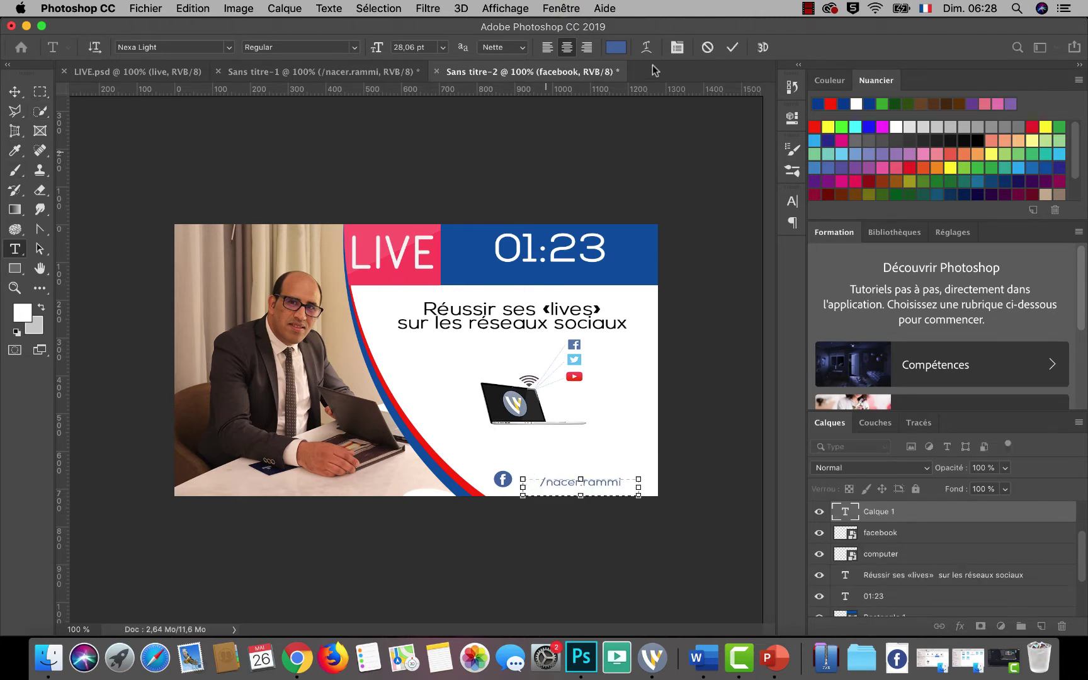
Left-align the page handle text, move it close beside the Facebook icon at the same height, and deselect its layer.
click(547, 48)
click(15, 92)
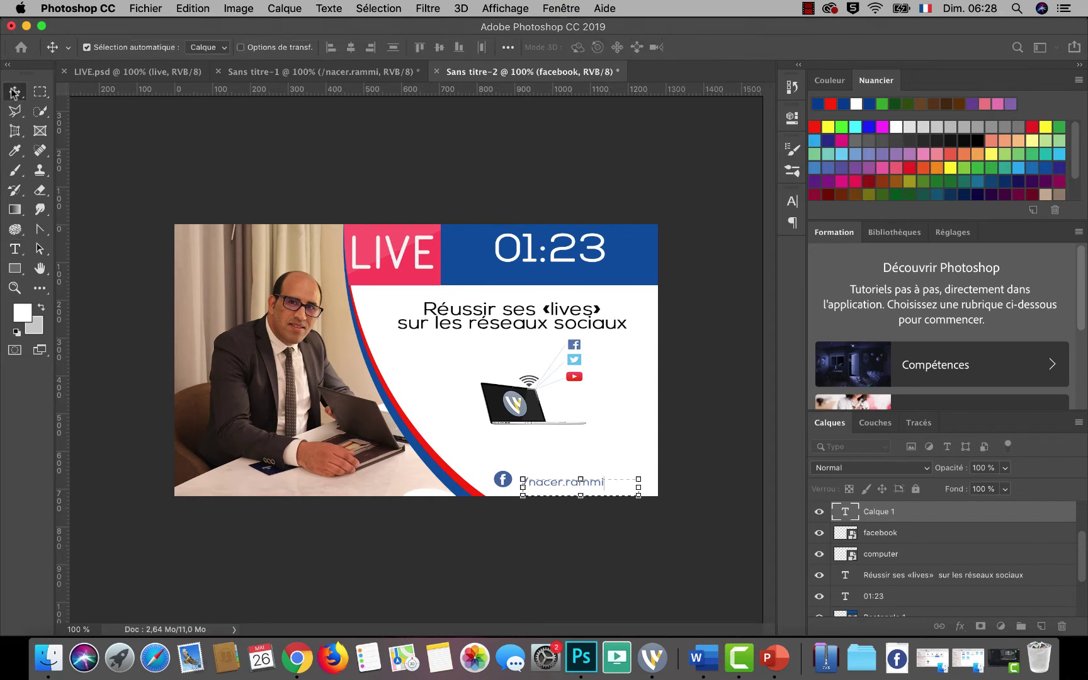
drag(565, 487, 558, 485)
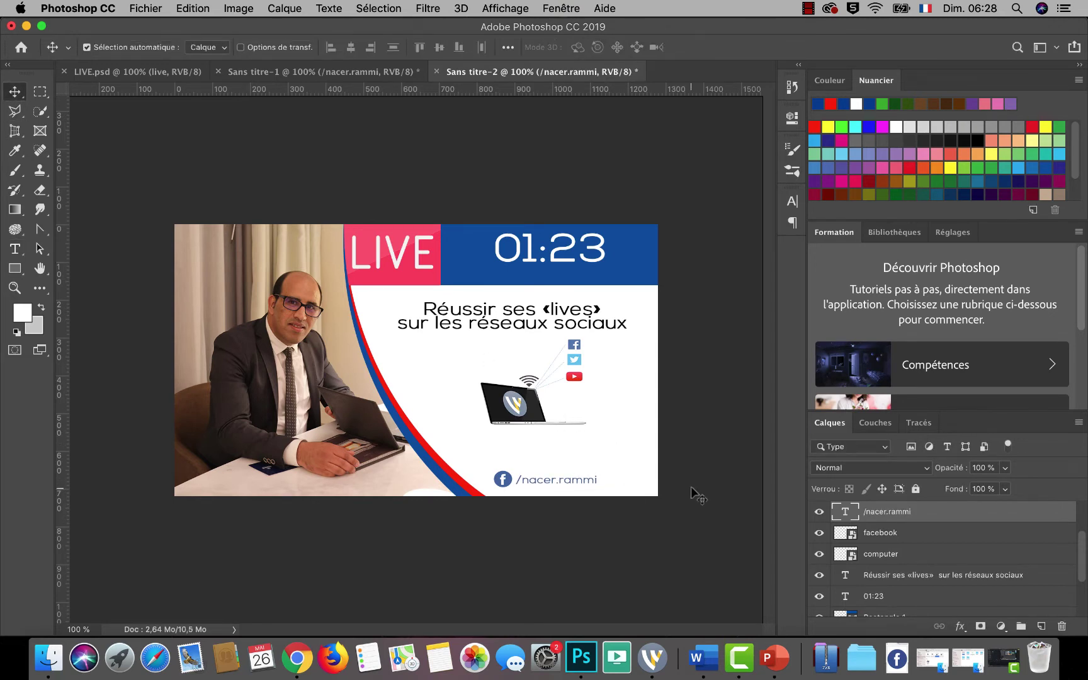
click(642, 449)
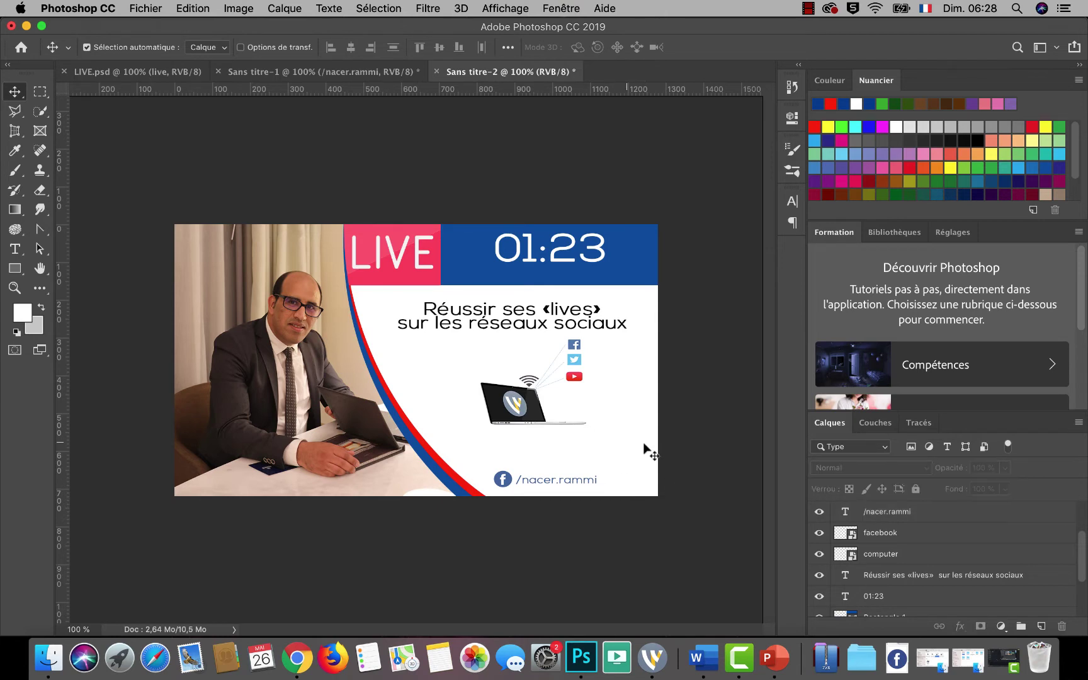
scroll(1036, 532, down, 3)
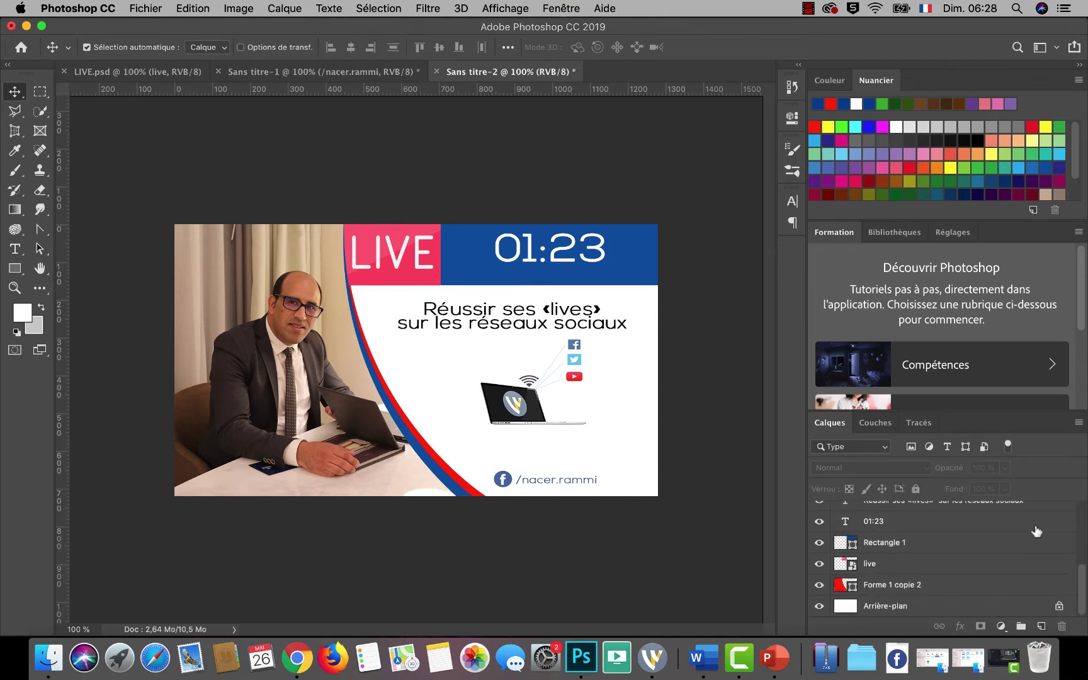
Unlock the Arrière-plan layer and give it a pattern overlay using the fine white texture pattern.
click(905, 606)
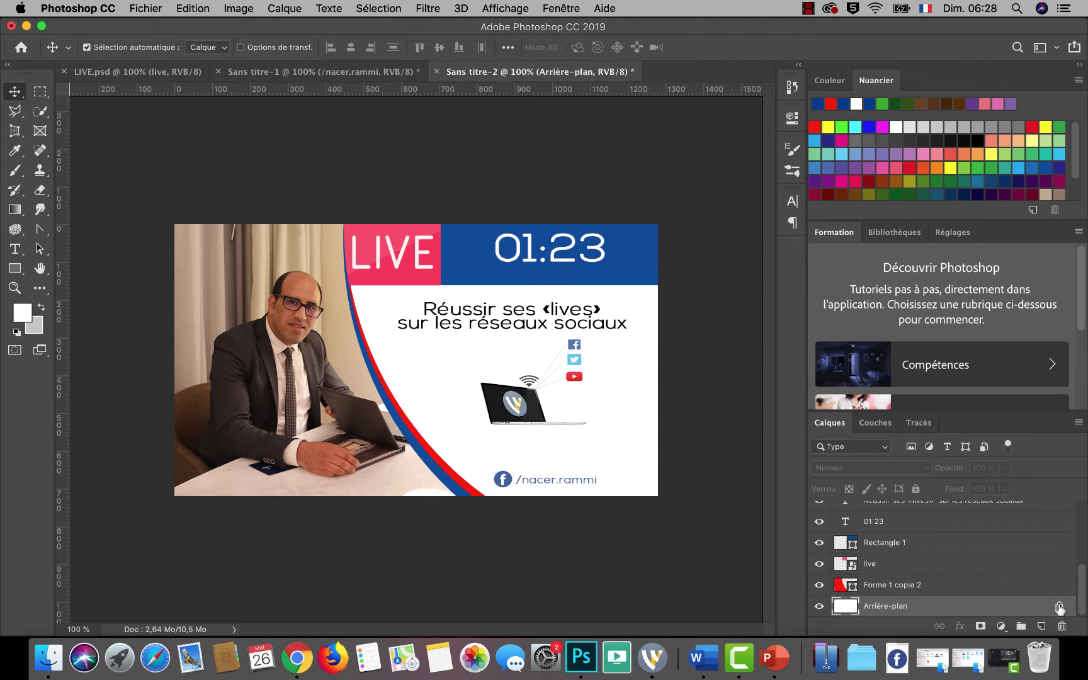
click(1059, 606)
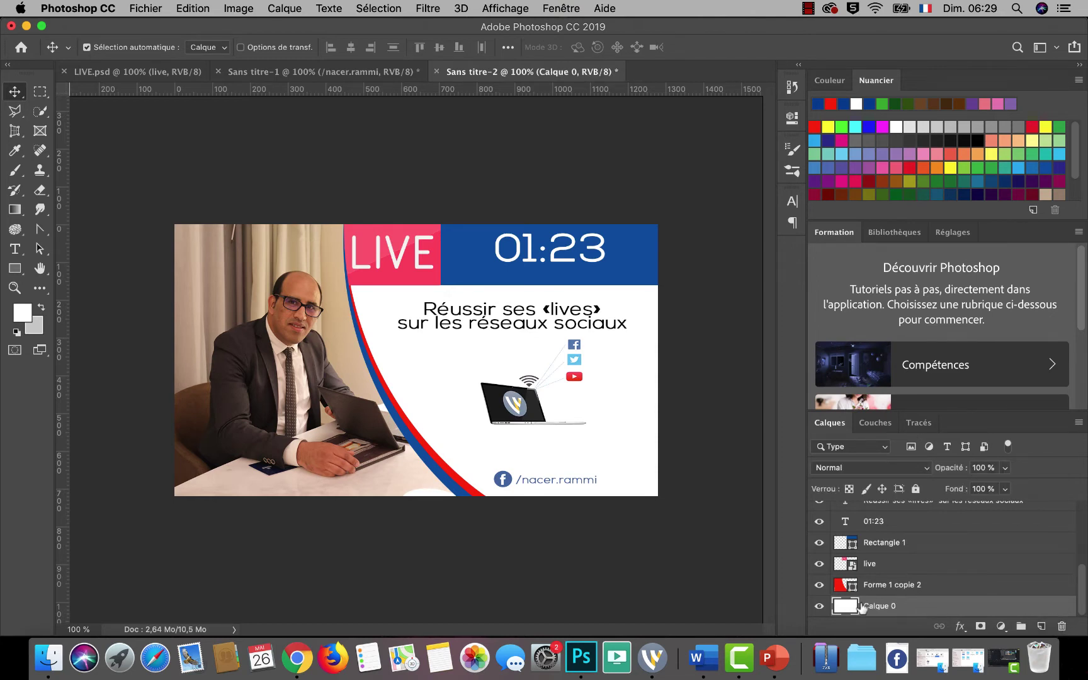
click(960, 627)
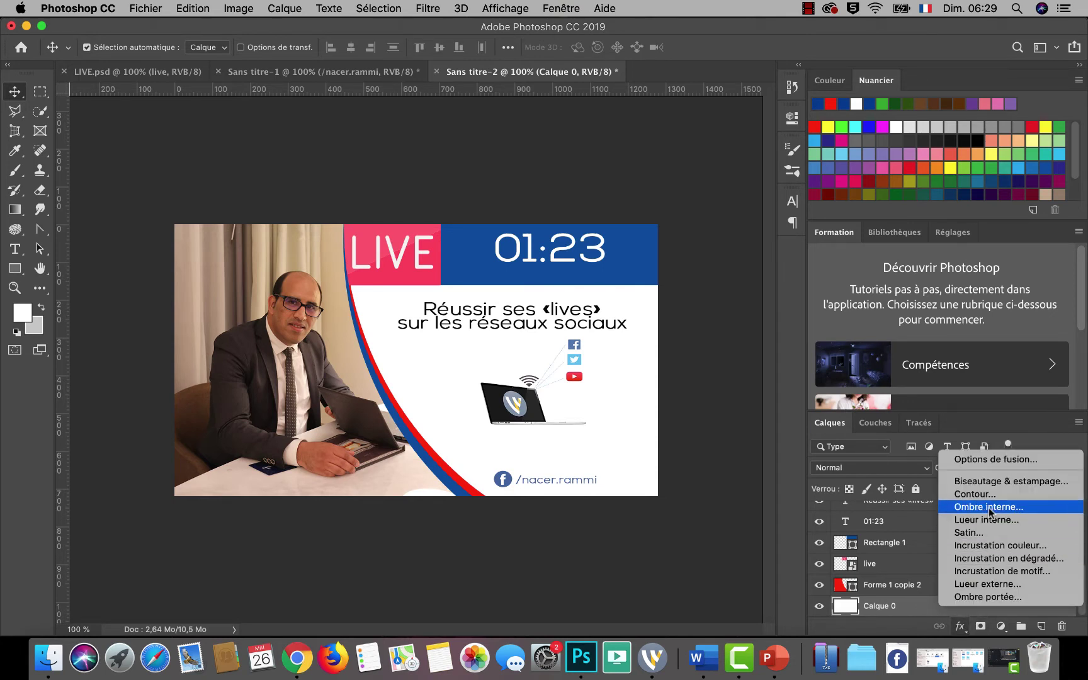
click(1012, 571)
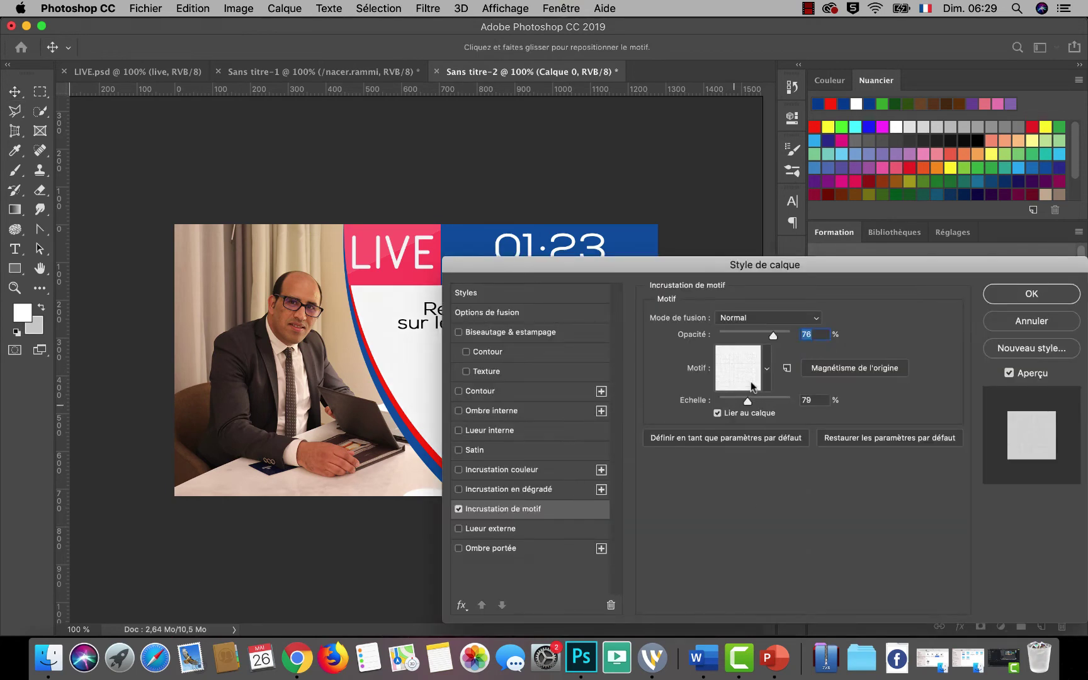
click(767, 371)
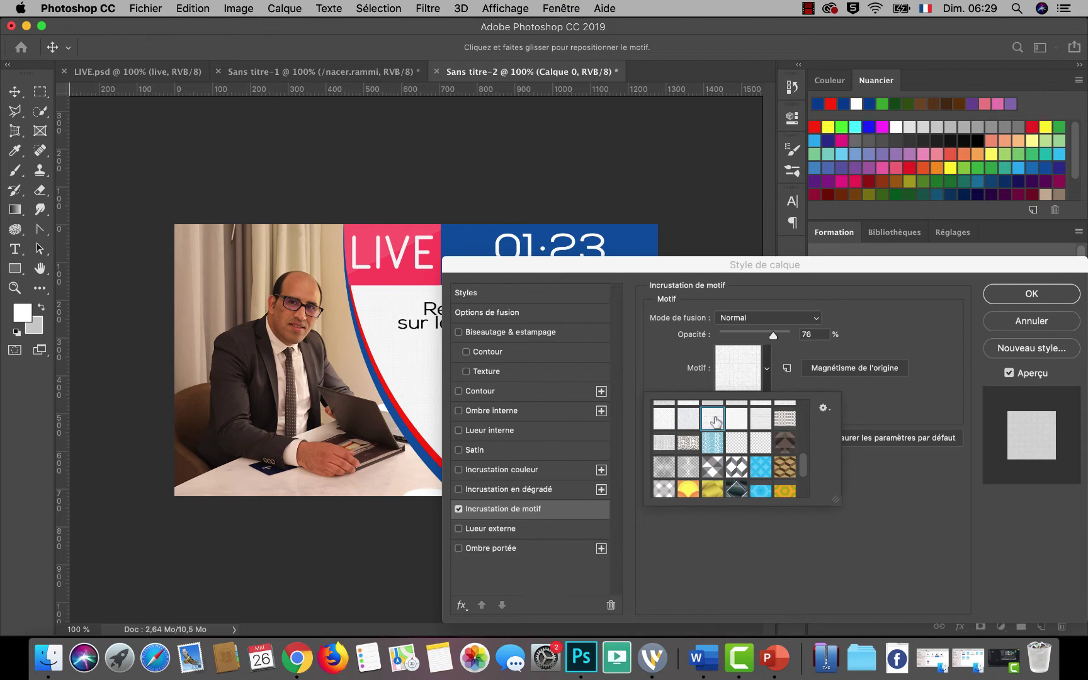
click(892, 397)
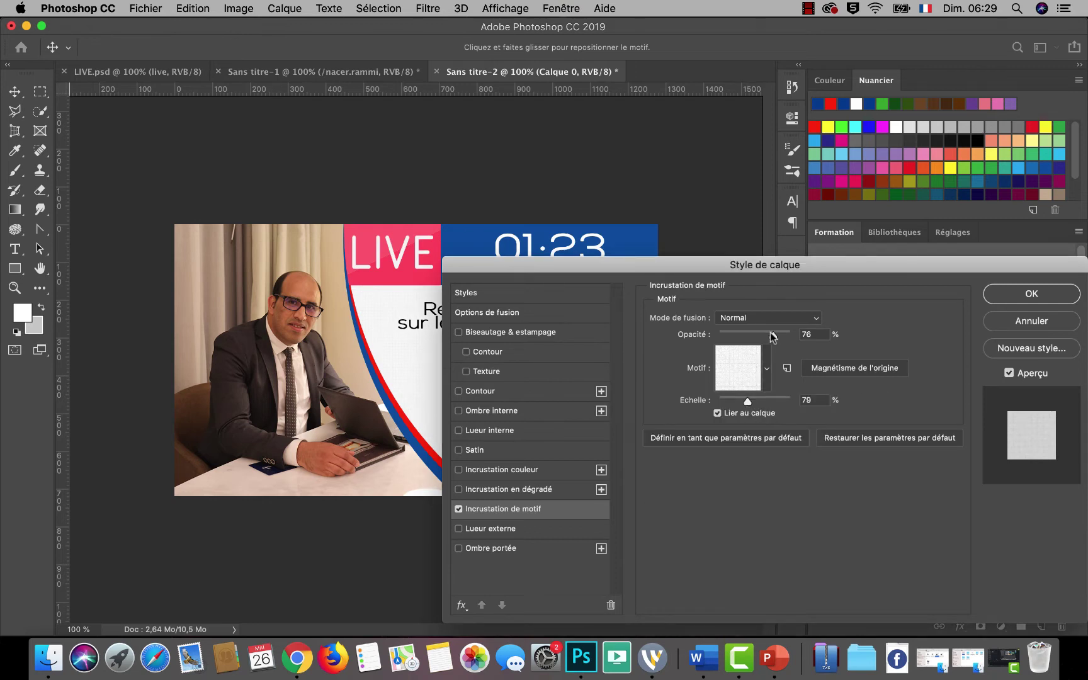
Set the pattern overlay's opacity to 70%, adjust its scale slightly, and apply the layer style.
click(770, 335)
drag(768, 335, 768, 345)
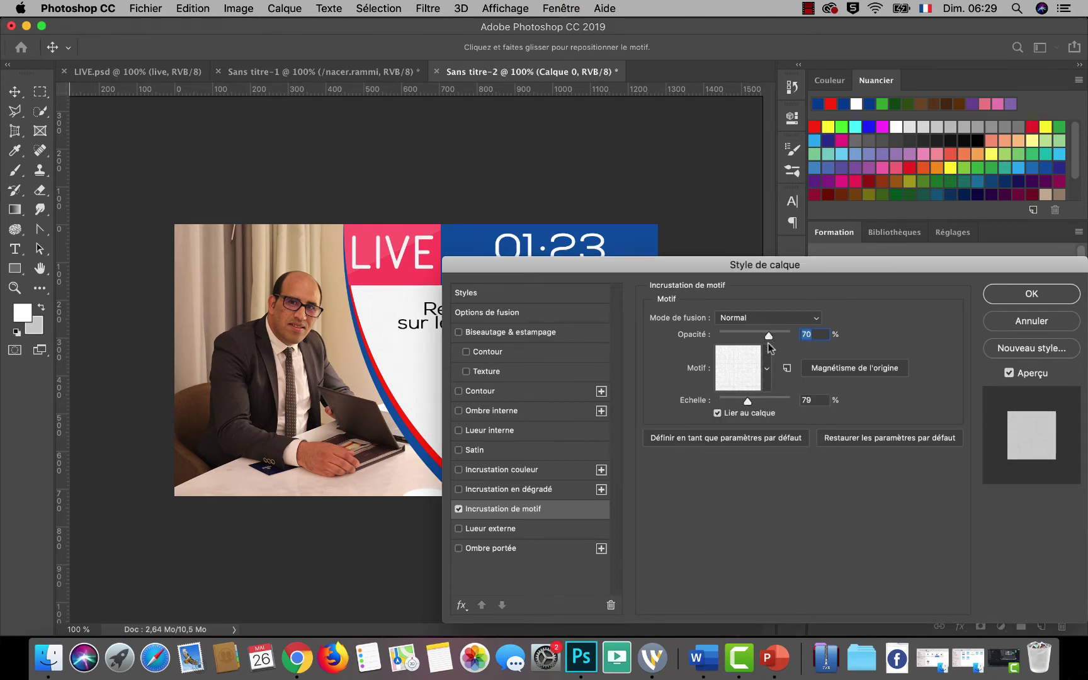
drag(743, 403, 750, 401)
click(1071, 294)
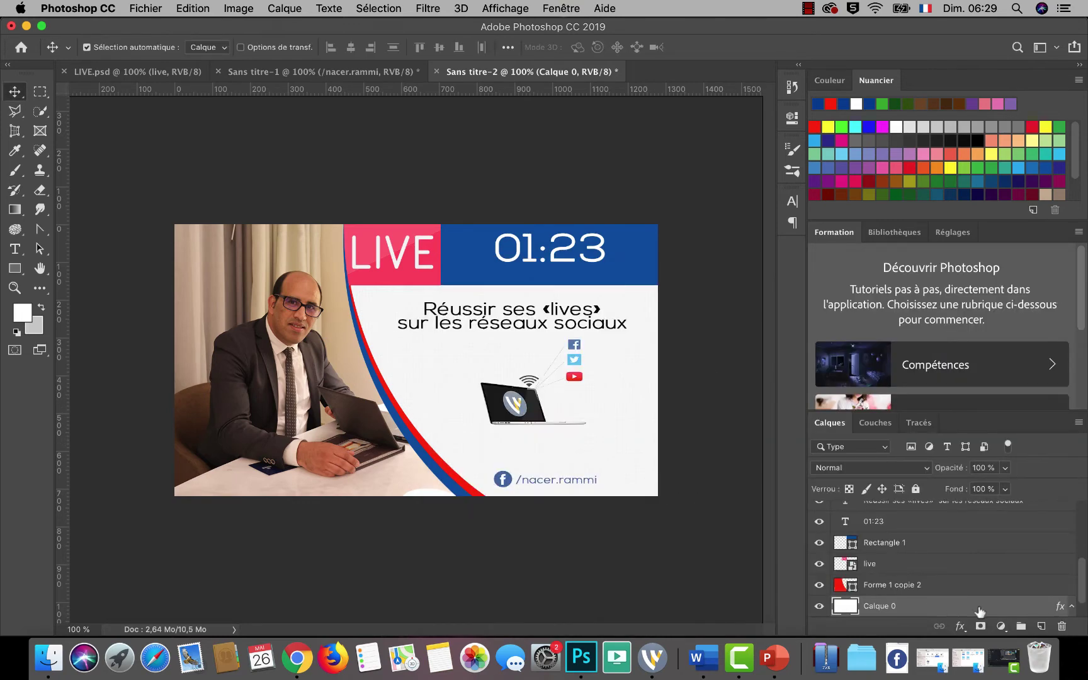
Add a linear gradient overlay to Calque 0, running from grey #575757 to 0% opacity.
double_click(1038, 608)
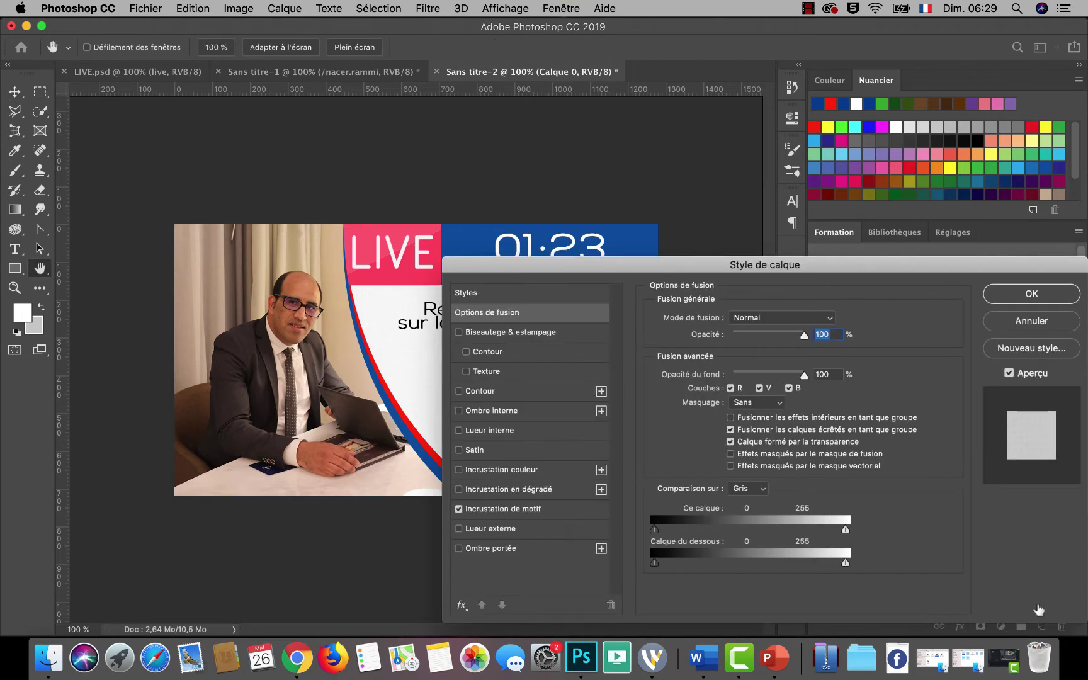
click(504, 490)
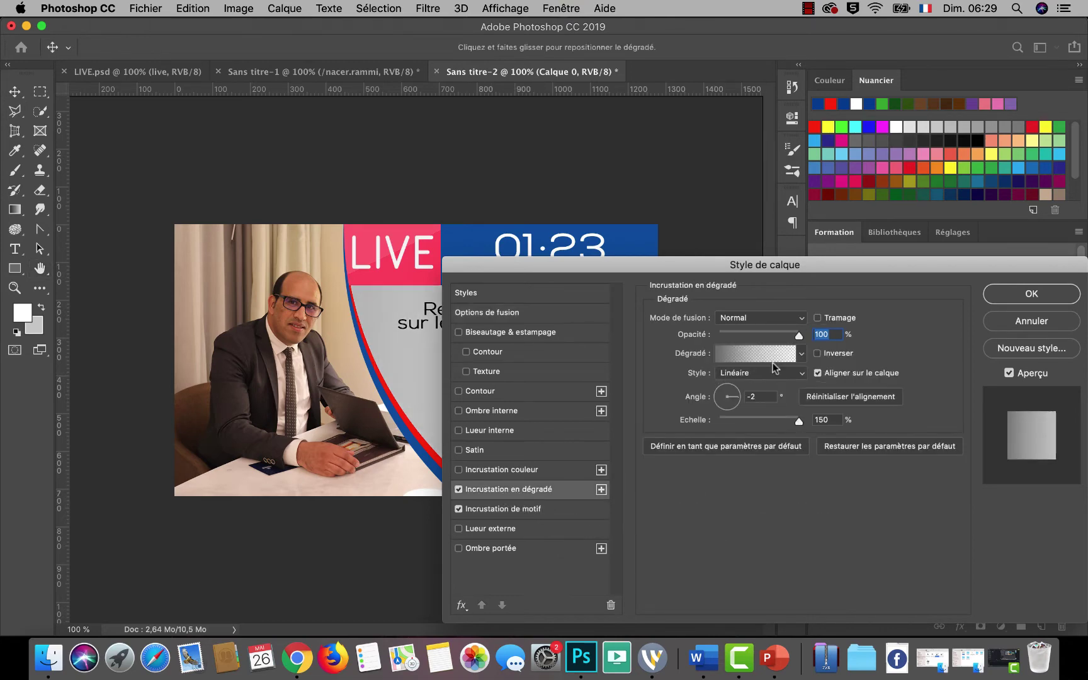
click(730, 356)
click(685, 528)
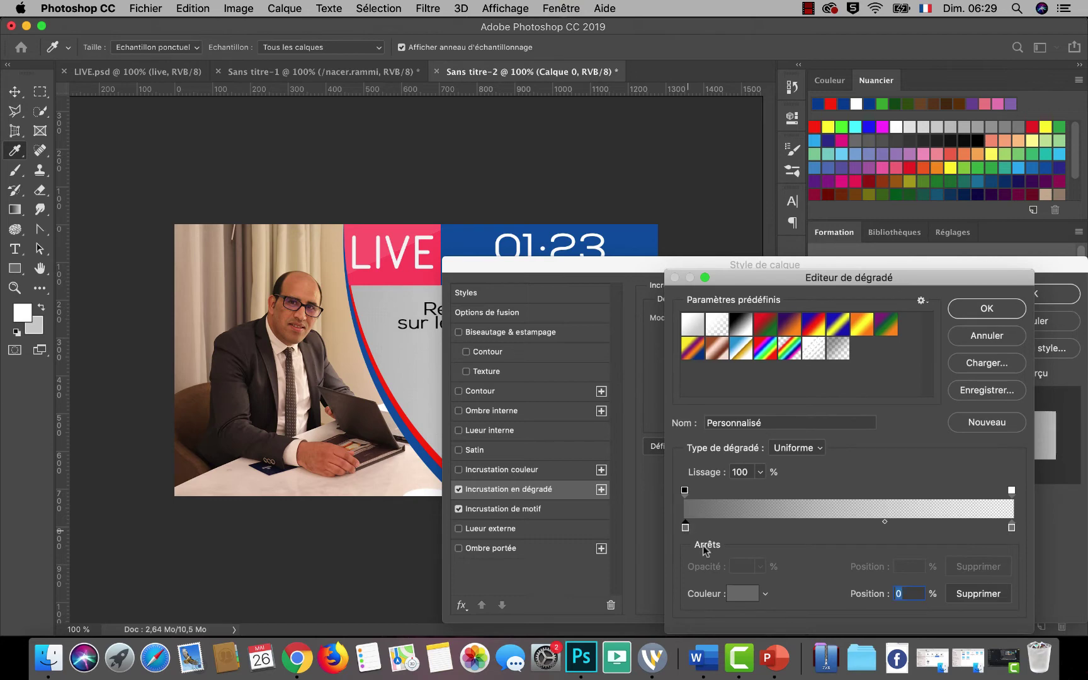
click(743, 593)
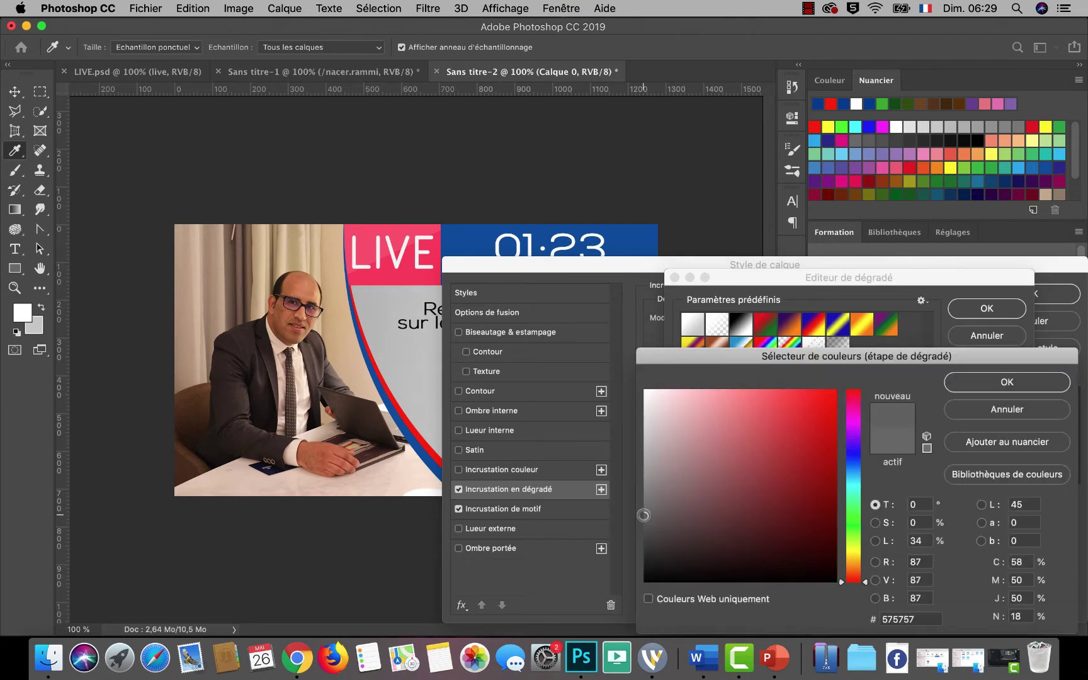
click(1010, 386)
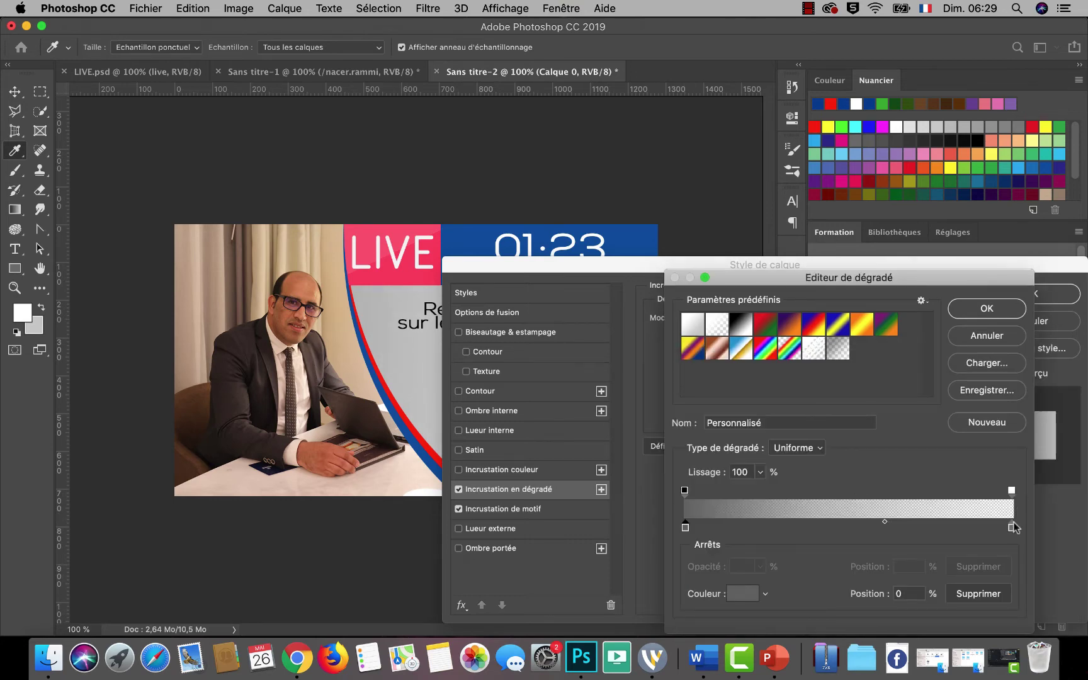
click(1011, 490)
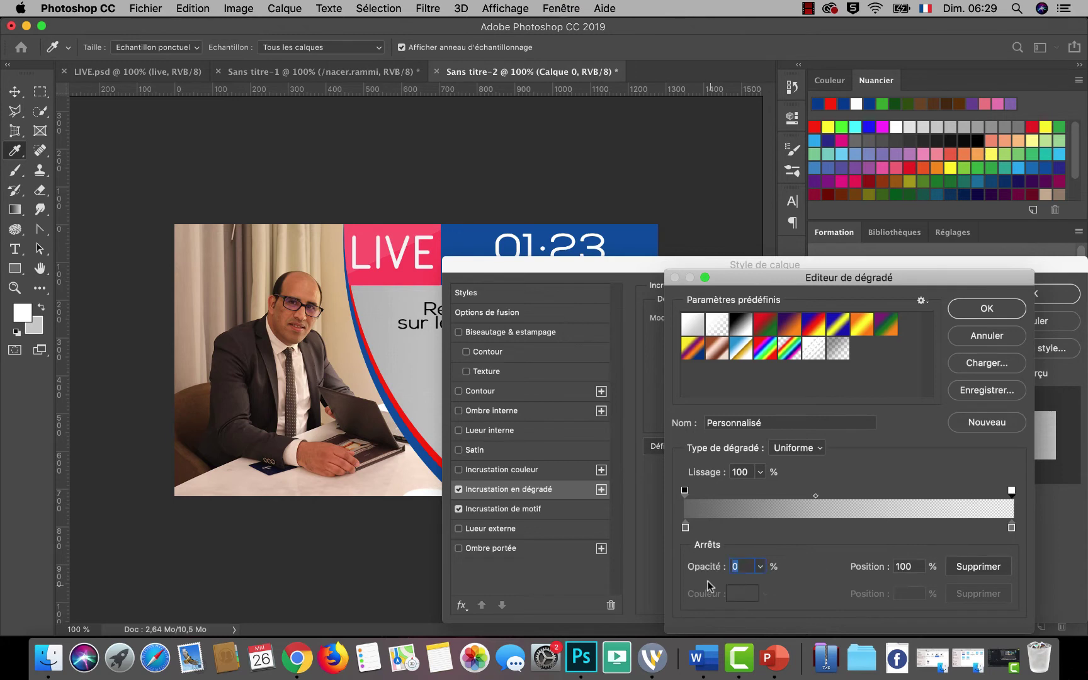
click(737, 565)
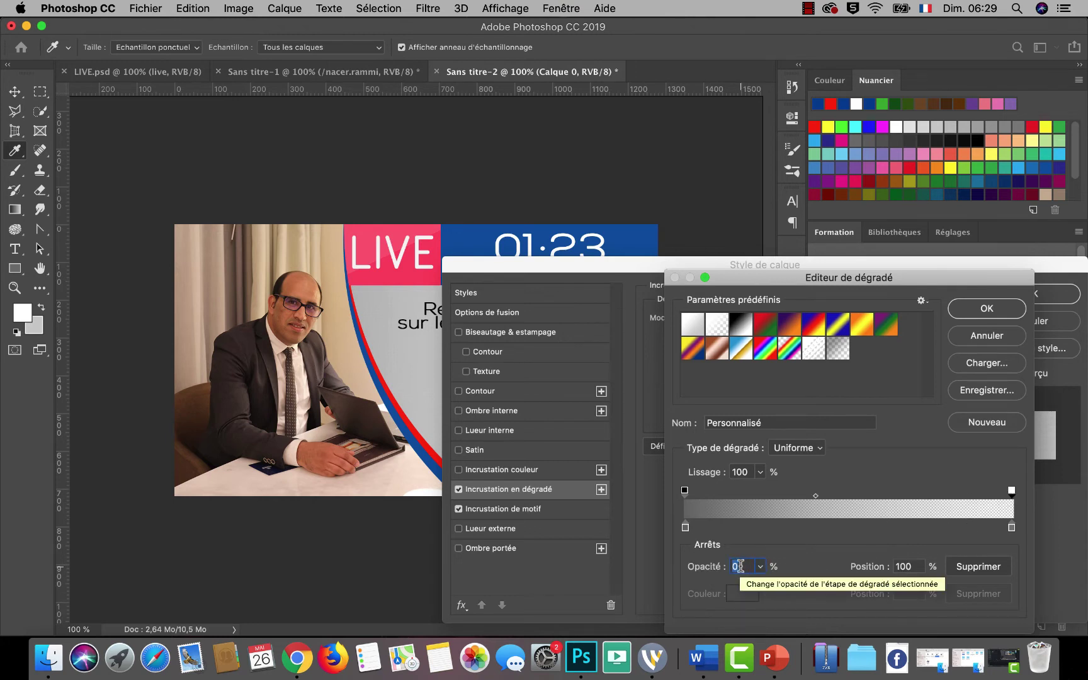
click(998, 311)
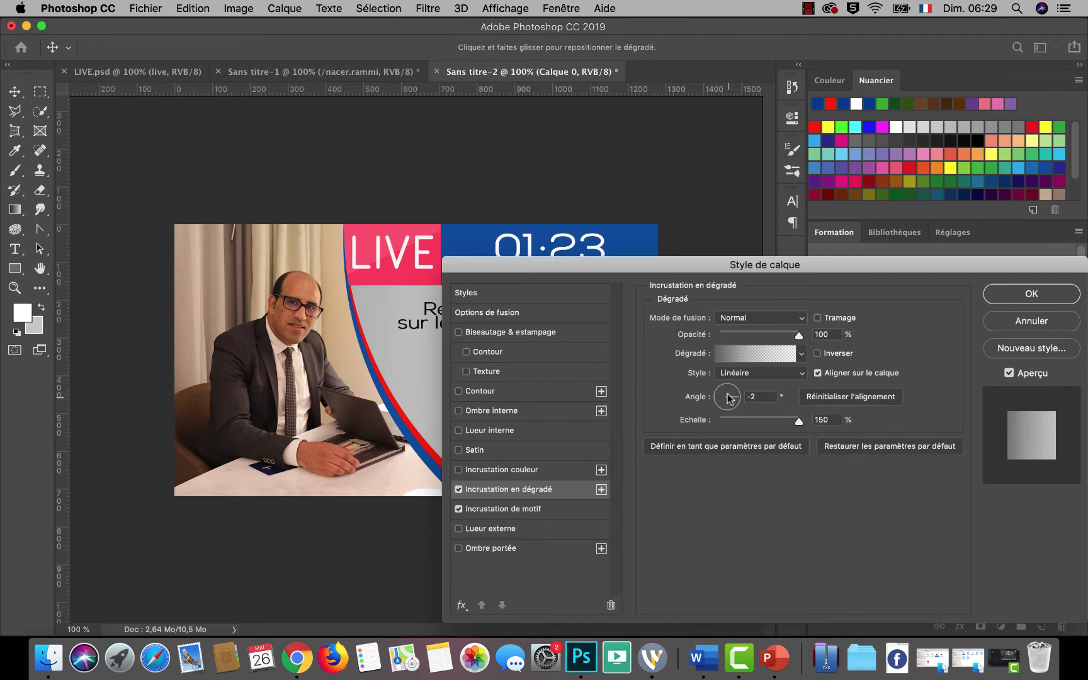
Set the gradient overlay's angle to about 3° so the shading runs across the background, and apply the layer style.
drag(707, 272, 919, 267)
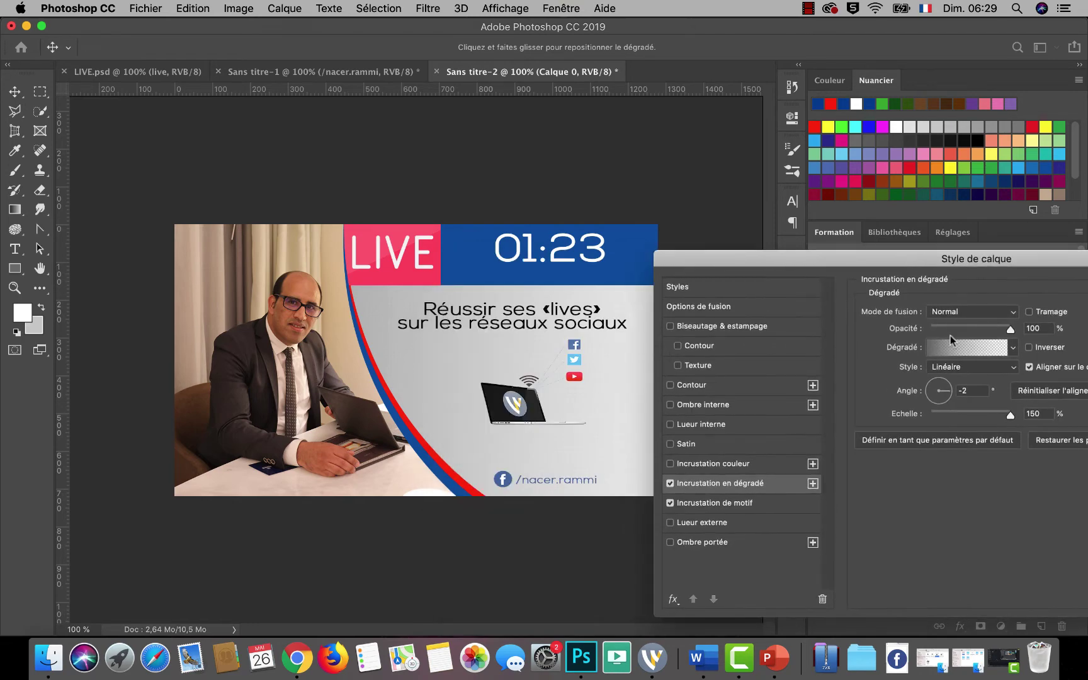
click(939, 384)
click(932, 396)
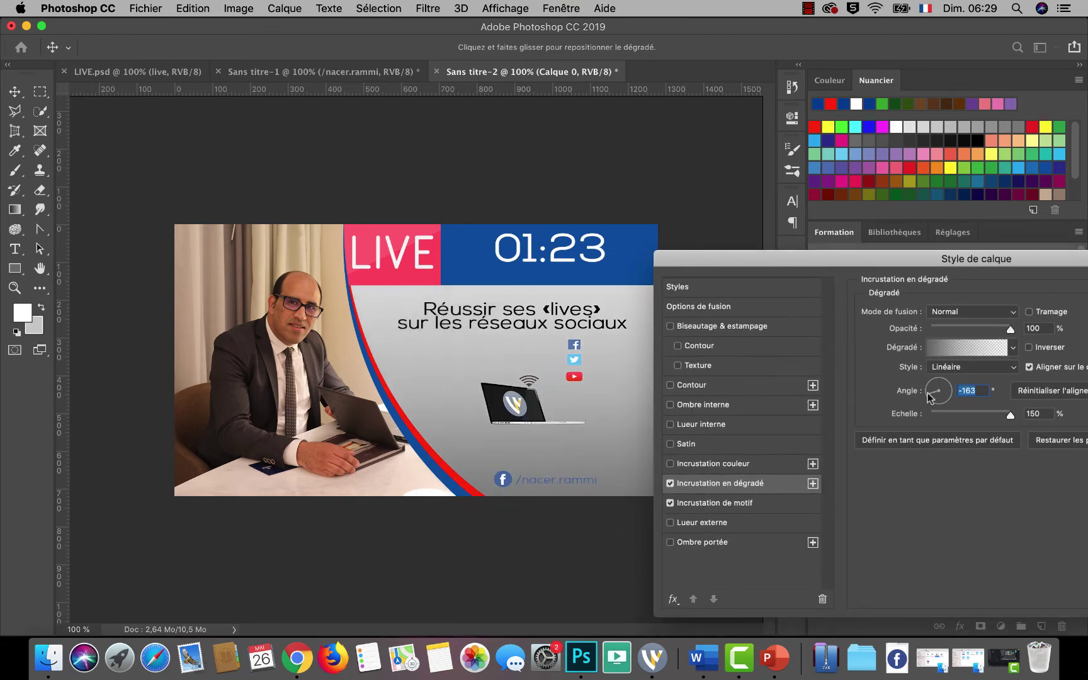
click(949, 395)
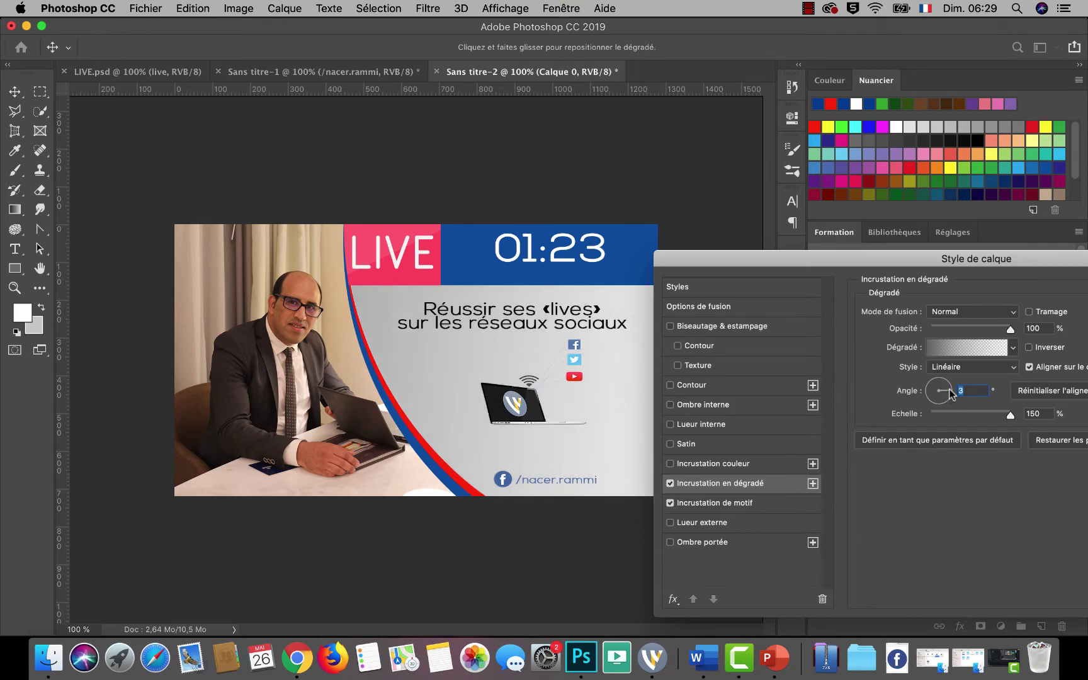
click(951, 394)
drag(953, 264, 748, 288)
click(1041, 307)
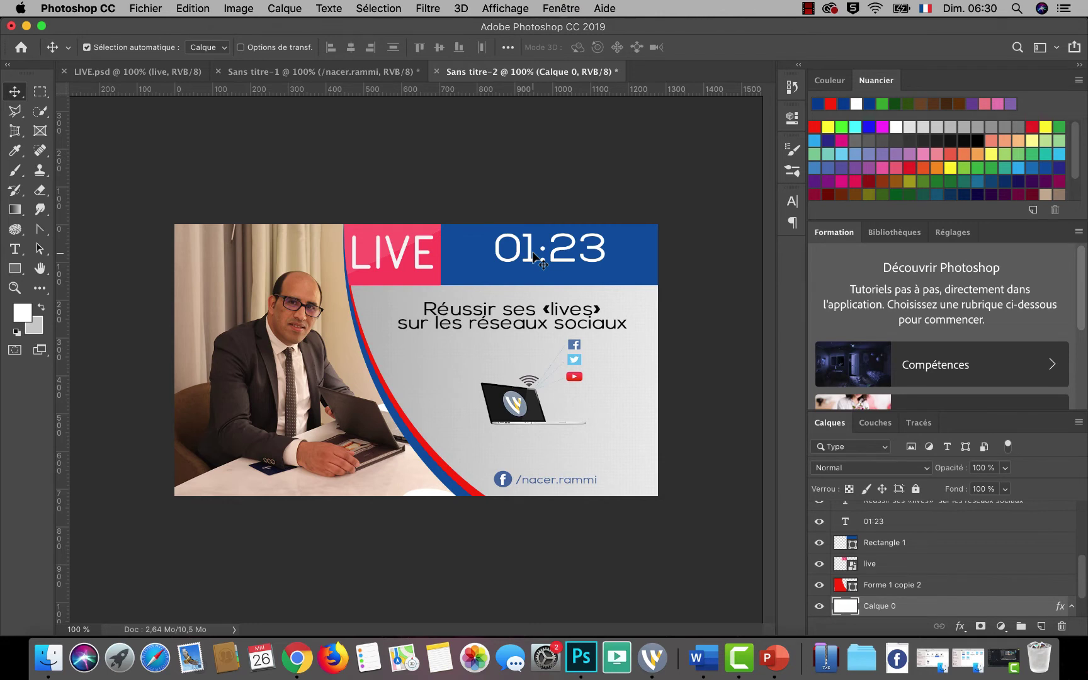
Hide the 01:23 text layer and export the visual for the web as a PNG-24 file named BANNIERE-LIVE.png in the BANNIERE COMPTE A REBO... folder.
click(573, 255)
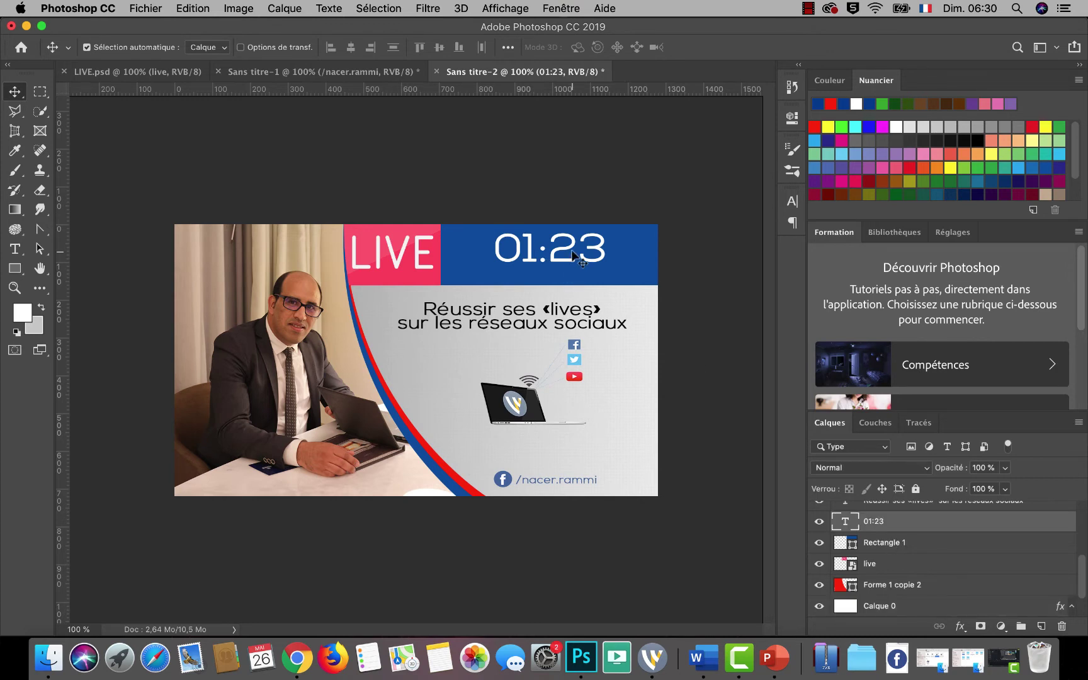
click(819, 521)
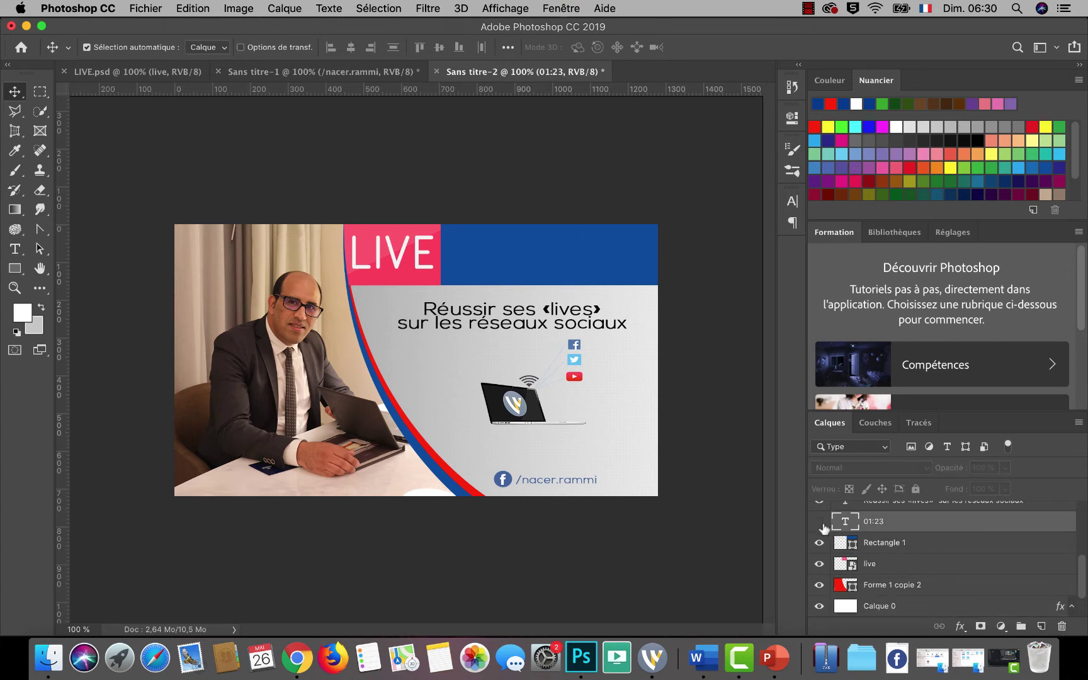
click(146, 8)
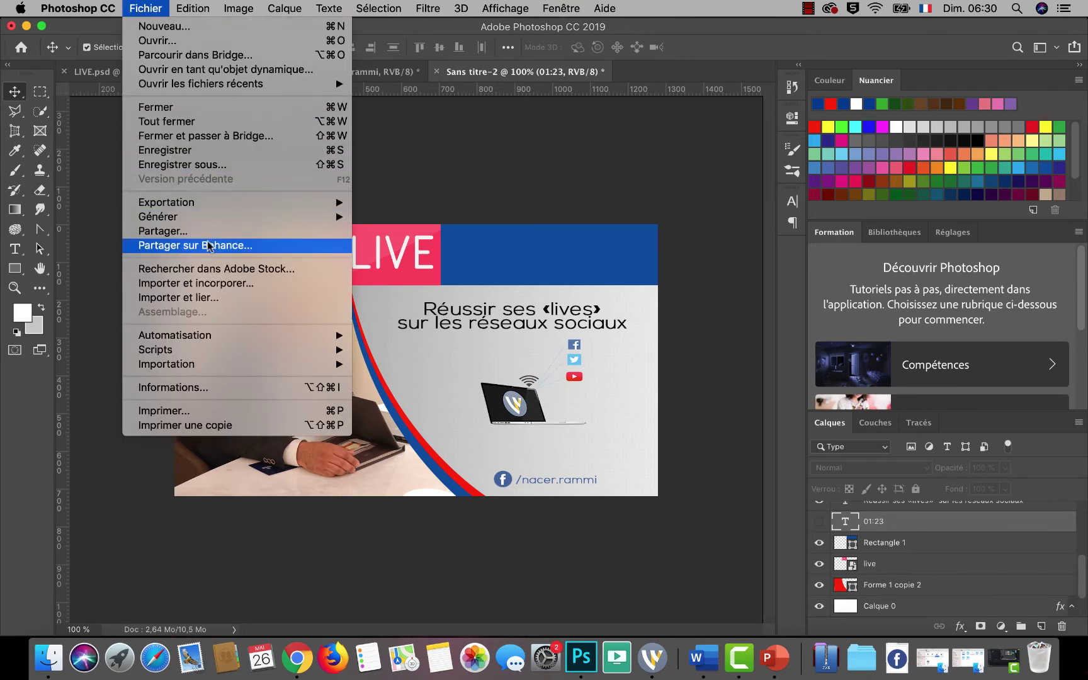
click(147, 8)
click(146, 8)
mouse_move(180, 202)
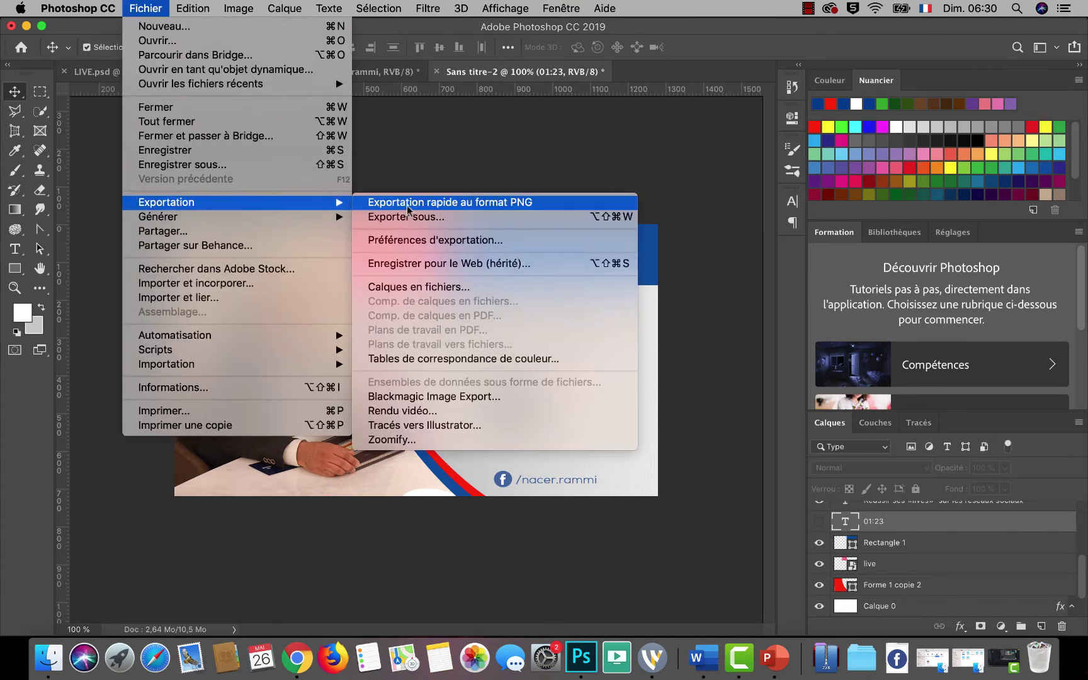
click(425, 263)
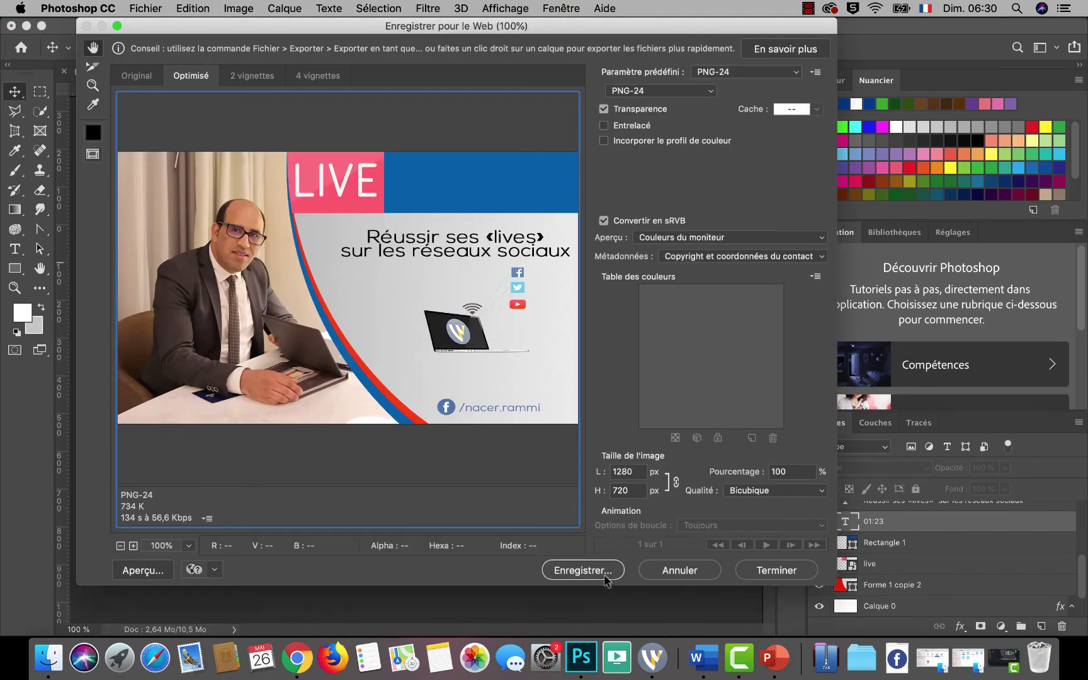
click(604, 573)
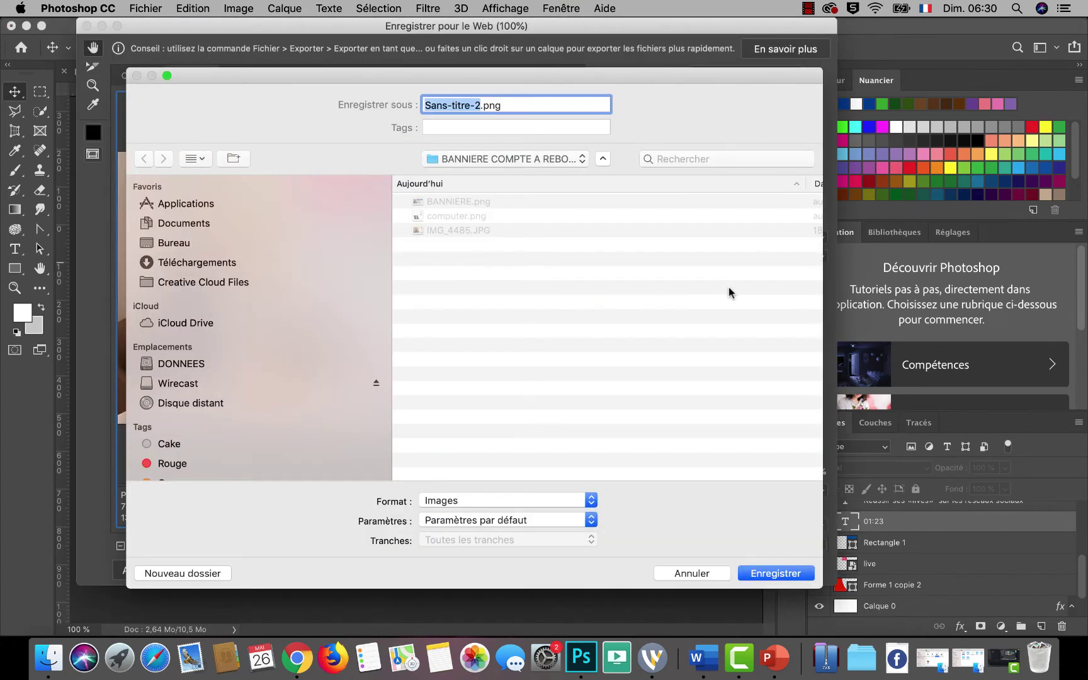
text(BANNIERE)
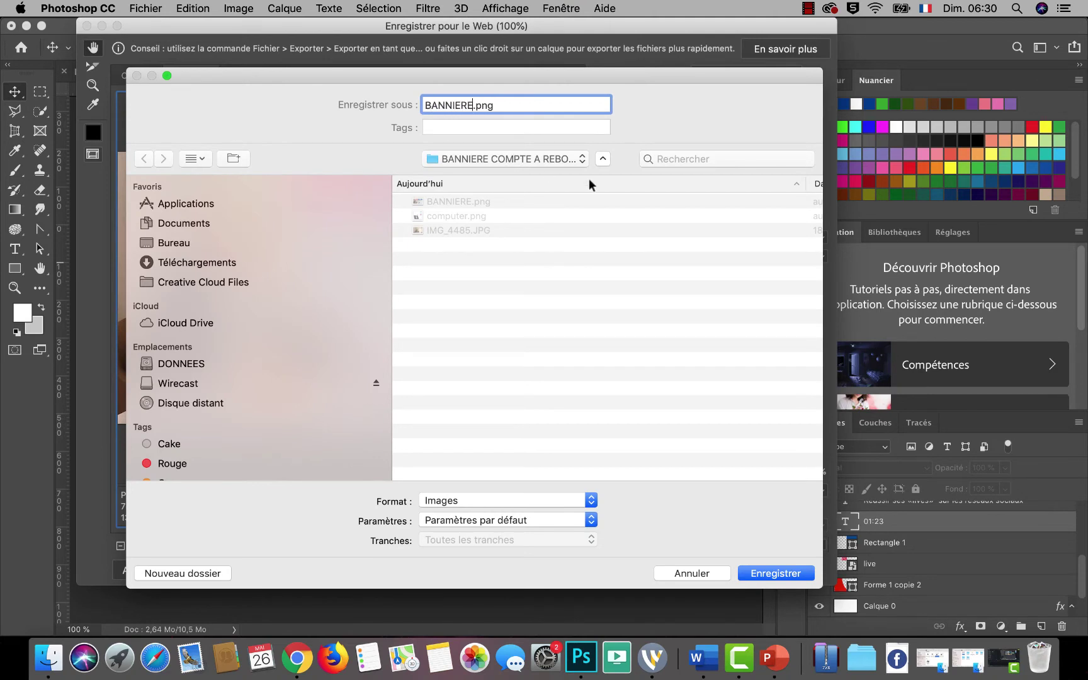
text(-LIVE)
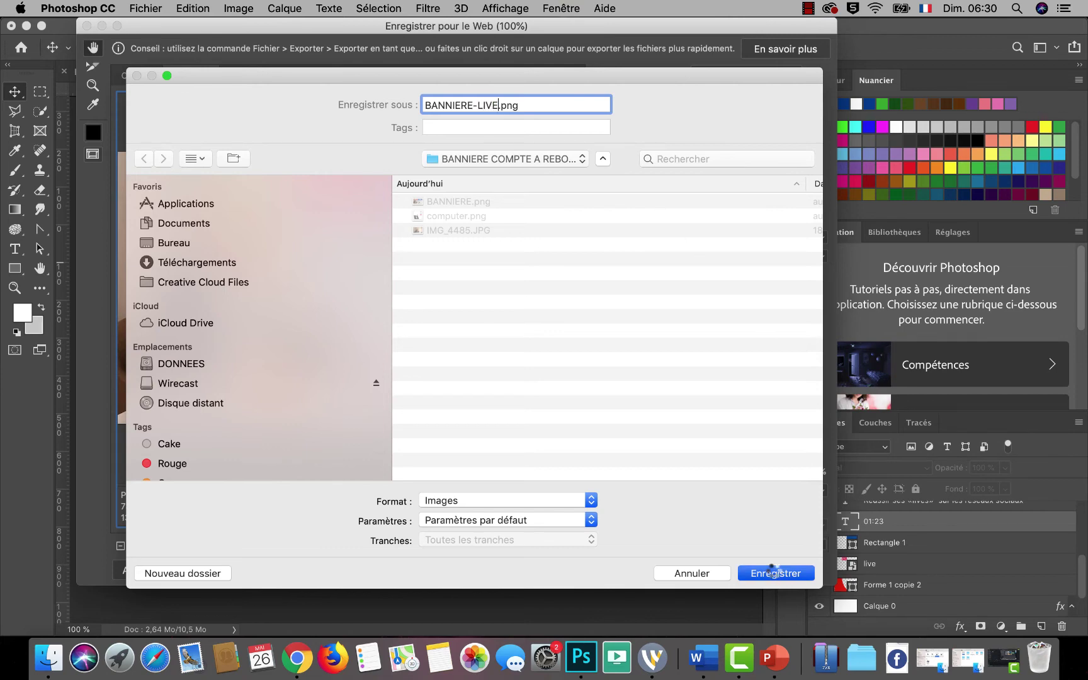
click(773, 571)
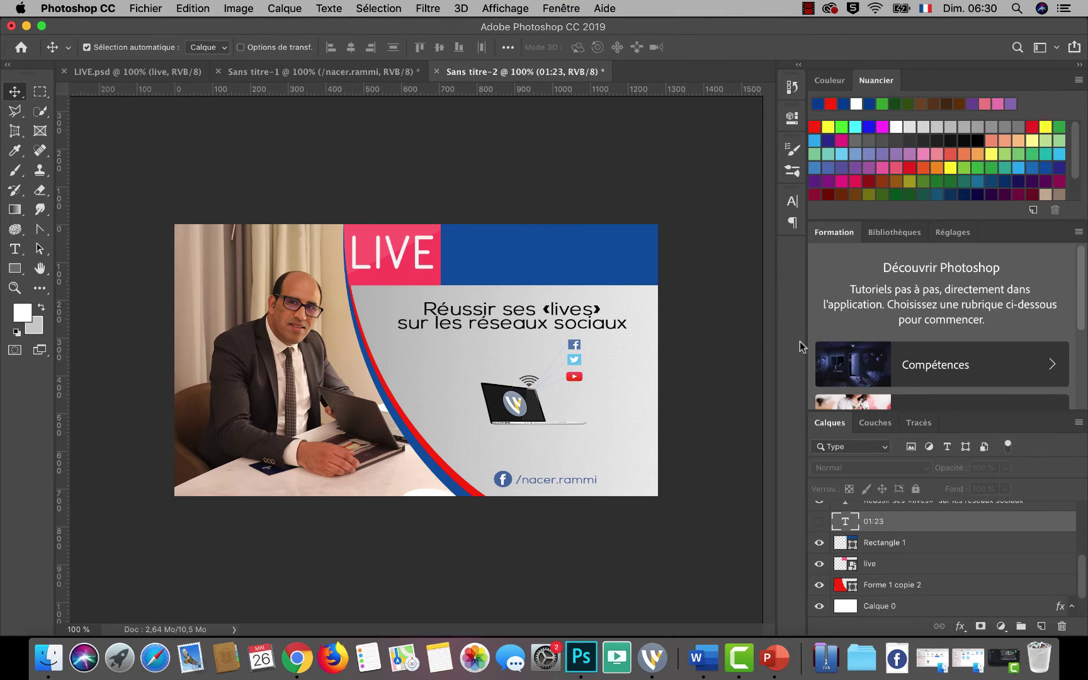
Switch to Wirecast and delete the Horloge 1 shot from the first layer.
click(652, 655)
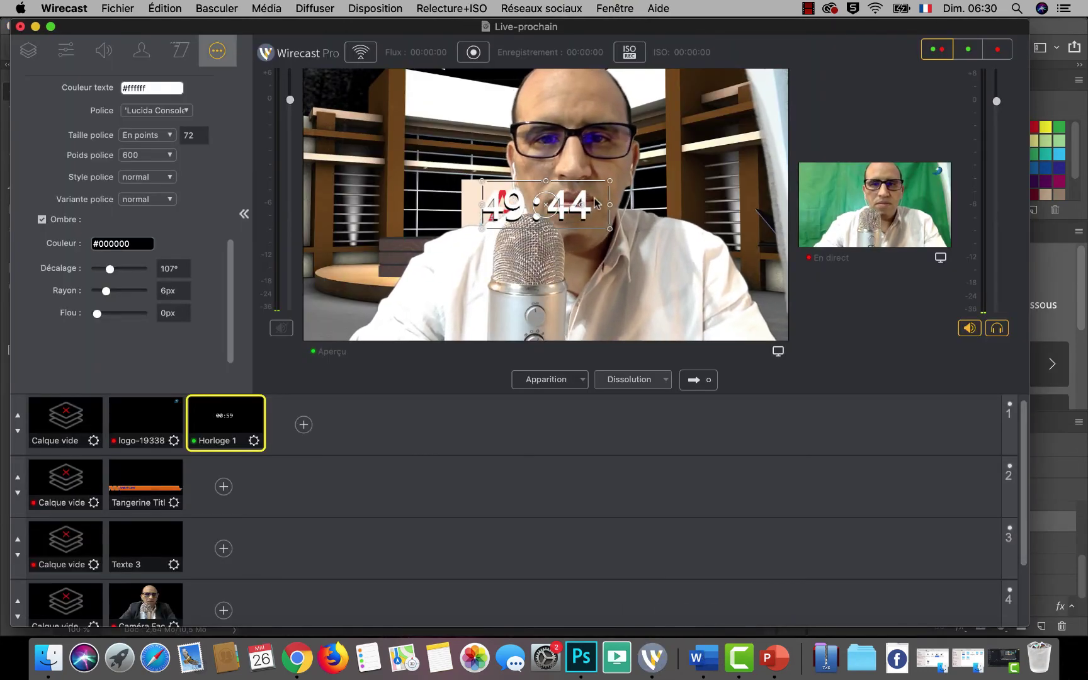
right_click(234, 429)
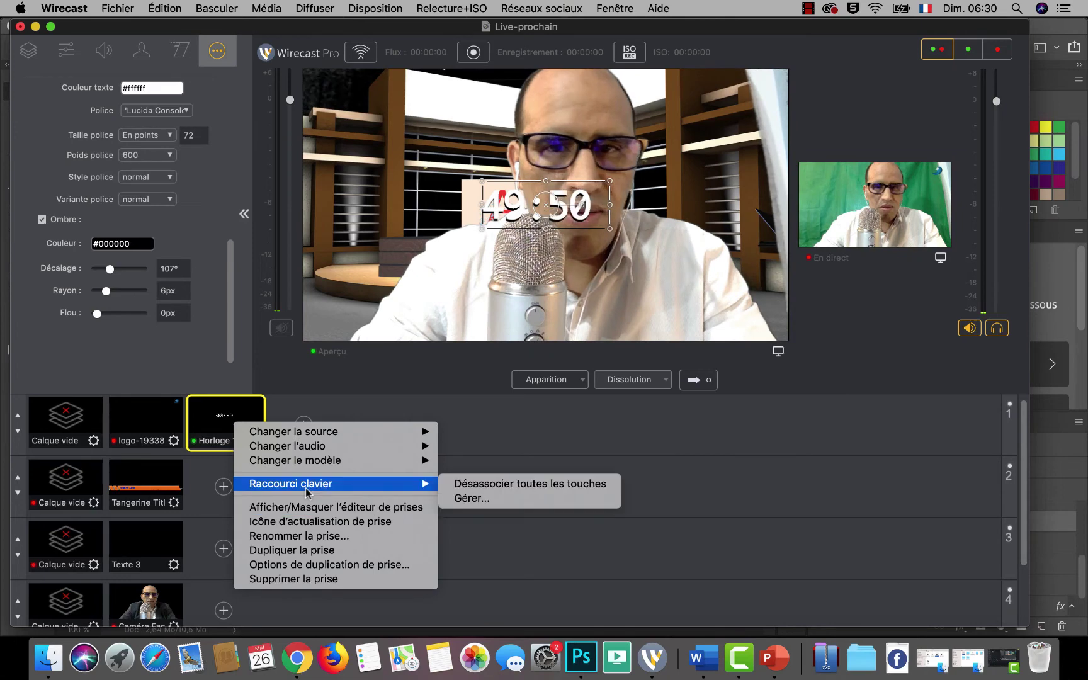
click(313, 579)
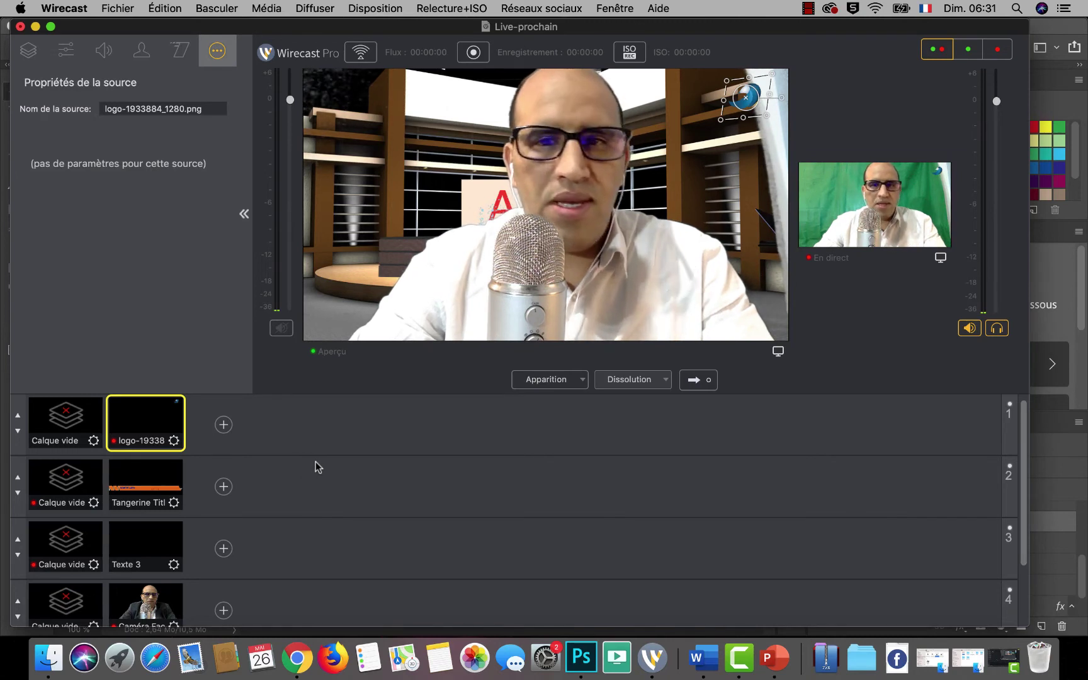
Add BANNIERE-LIVE.png from the BANNIERE COMPTE A RE... folder to the second layer, and set the first layer to Calque vide to hide the logo.
click(223, 487)
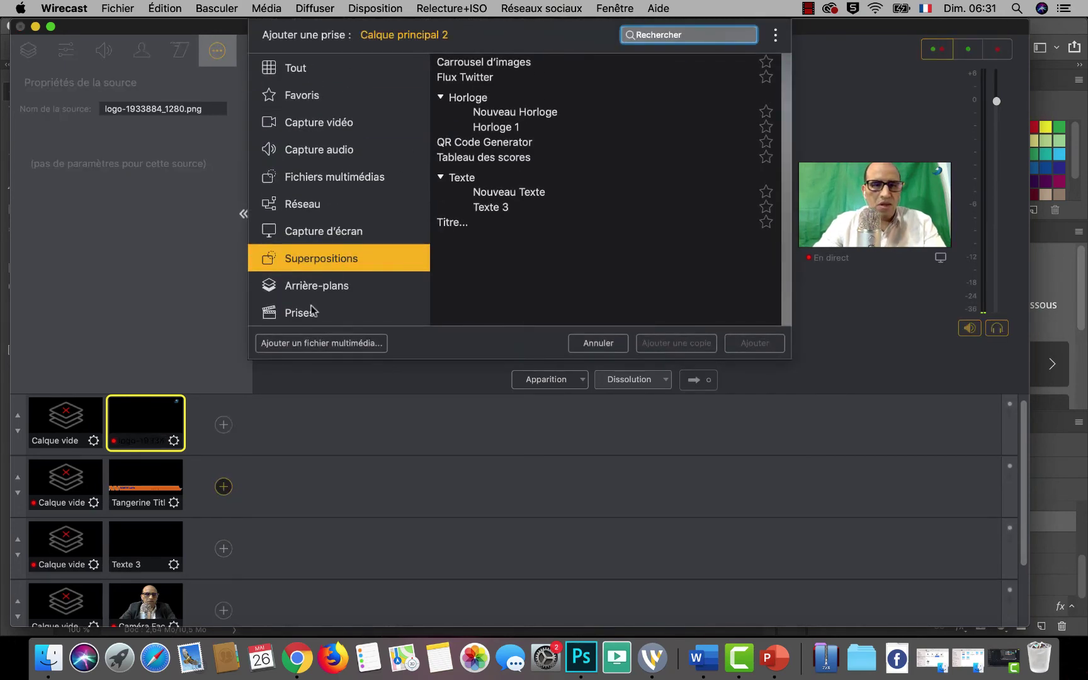
click(312, 325)
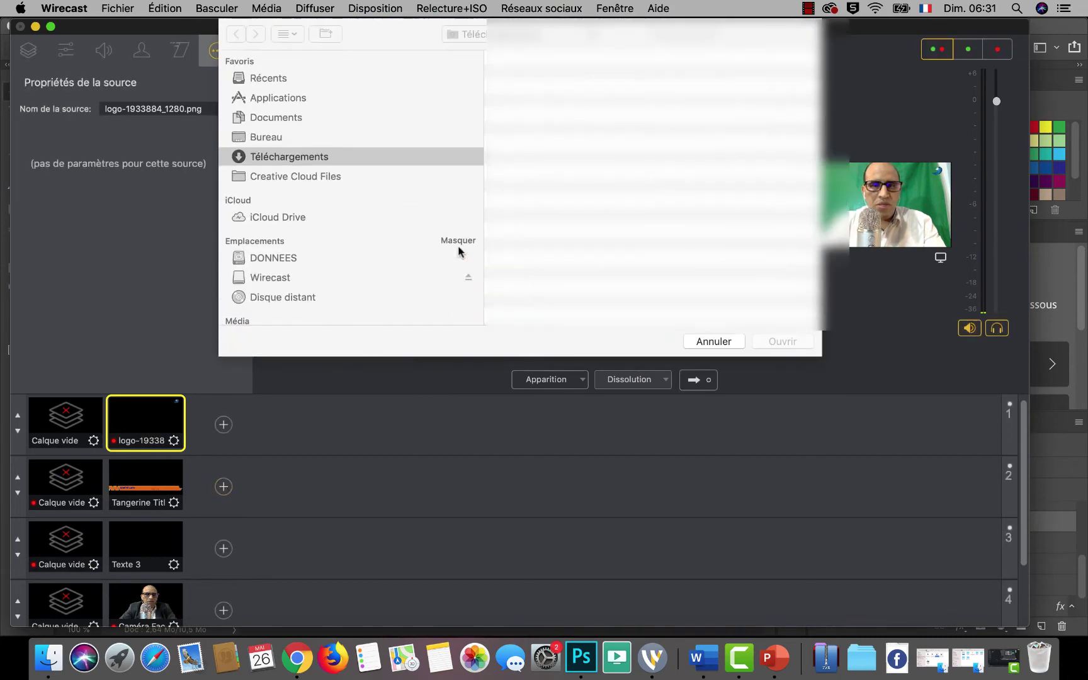
click(267, 137)
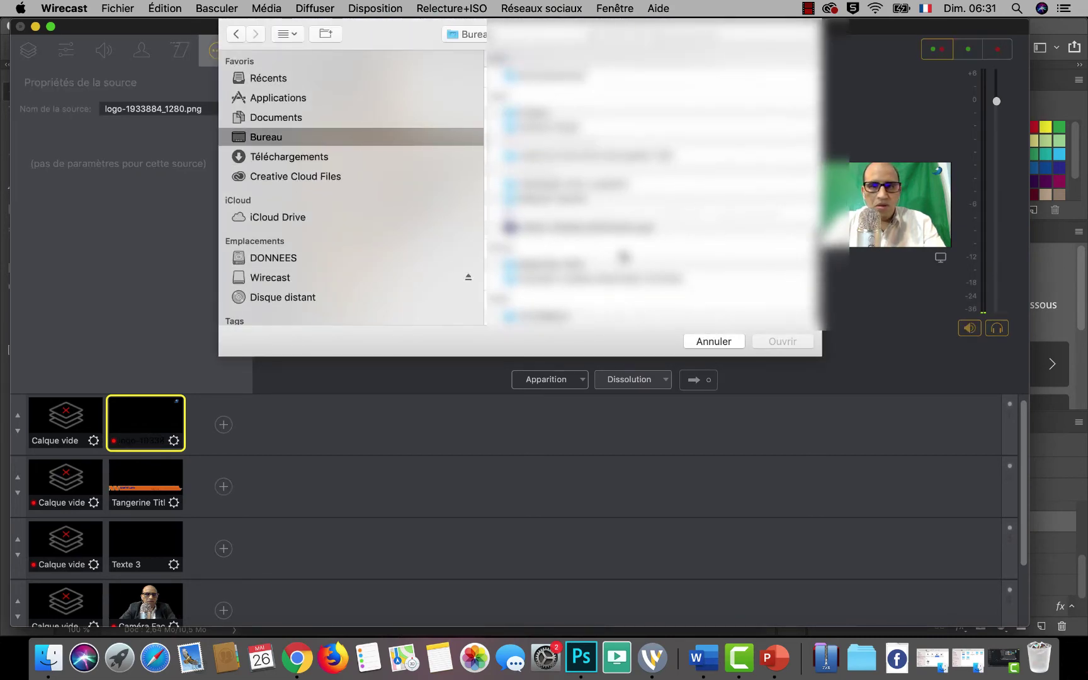
double_click(548, 318)
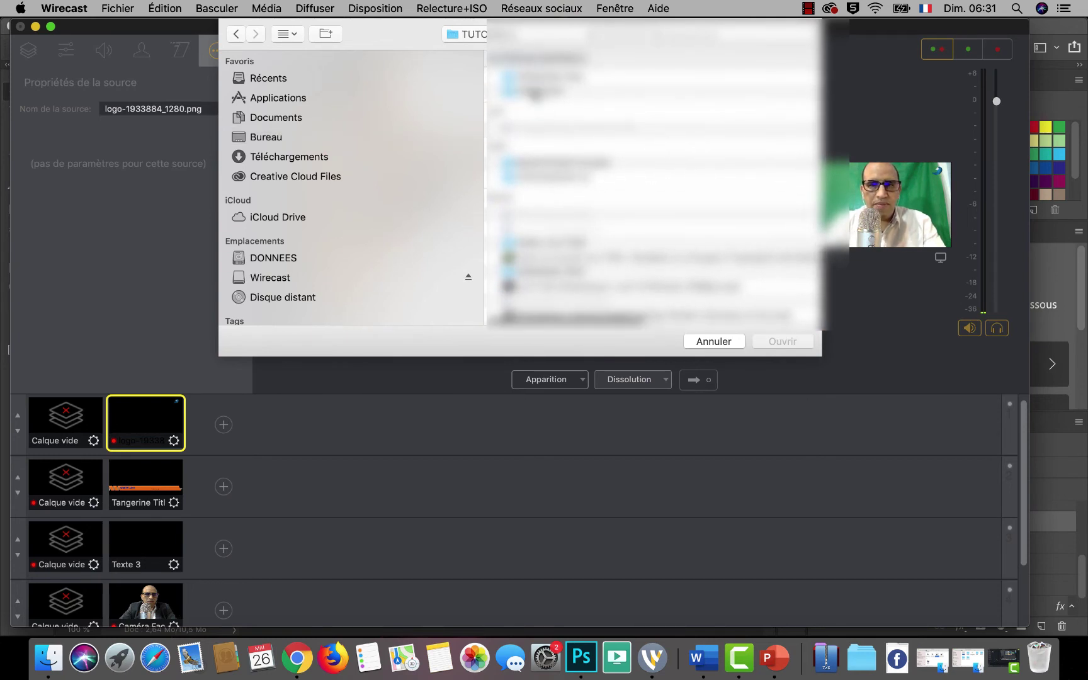
click(629, 91)
double_click(535, 92)
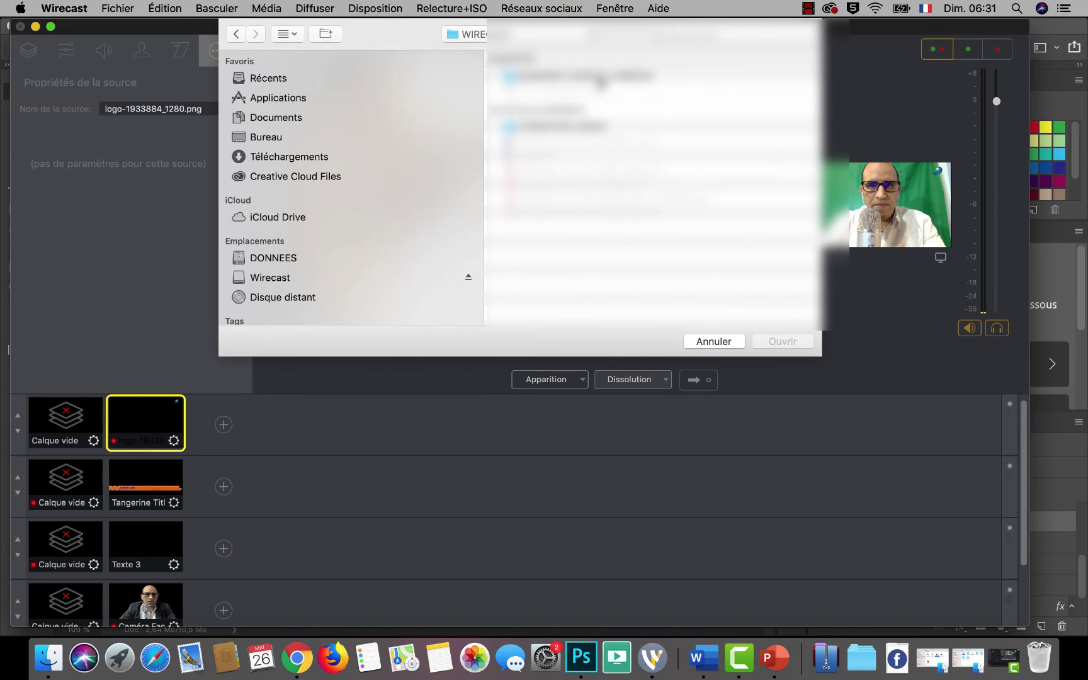
double_click(585, 77)
click(583, 76)
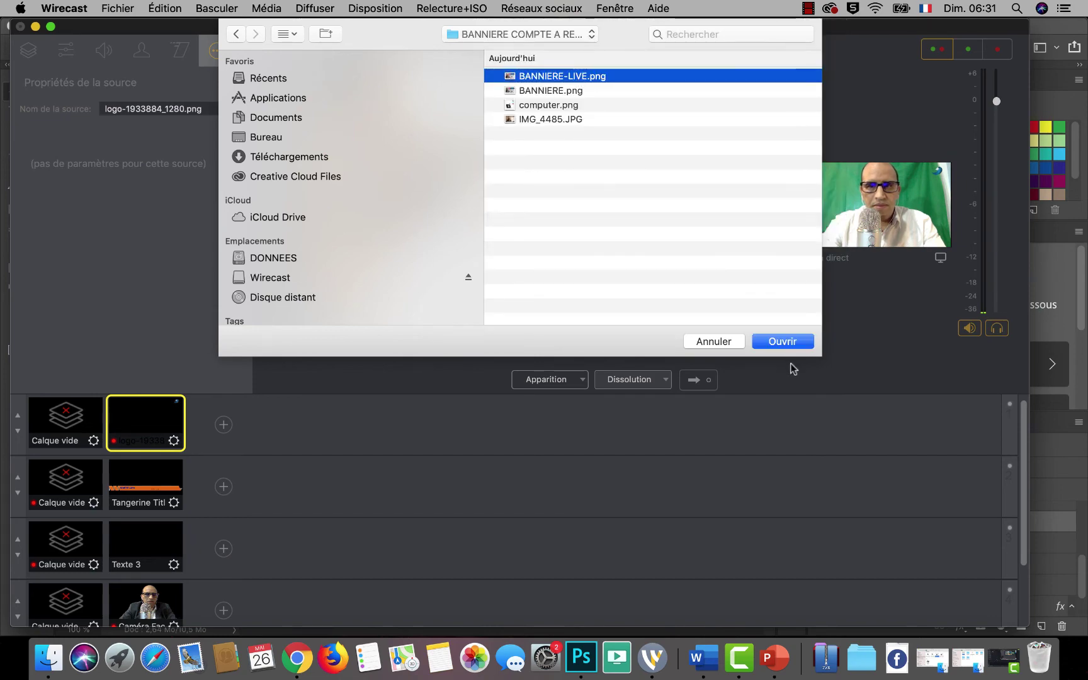
click(779, 341)
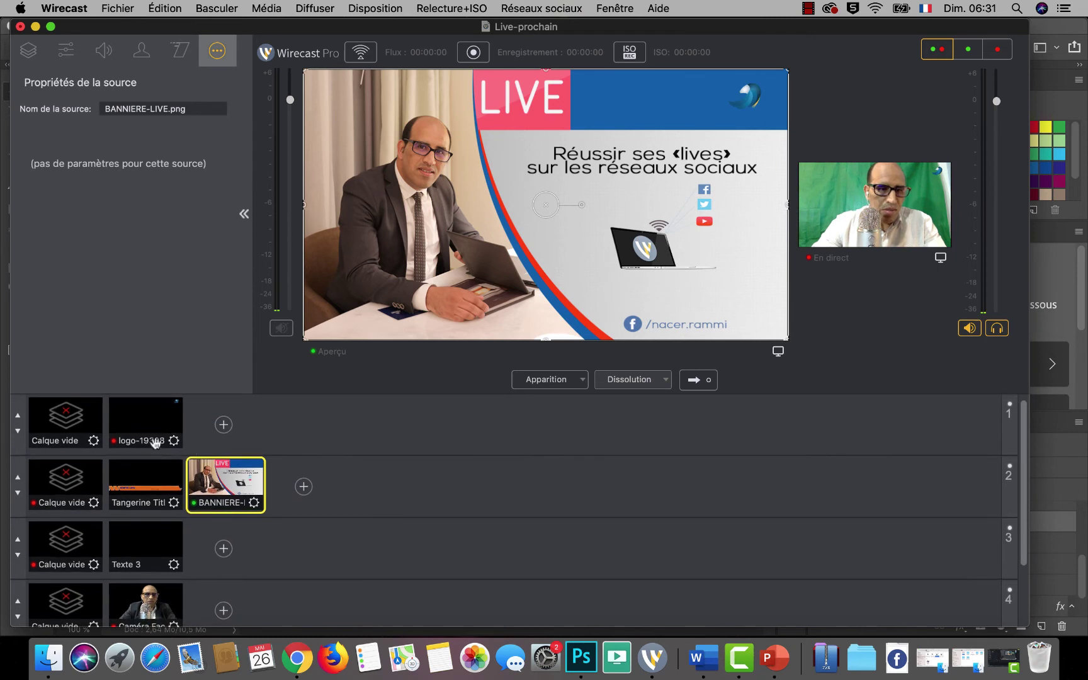
click(75, 426)
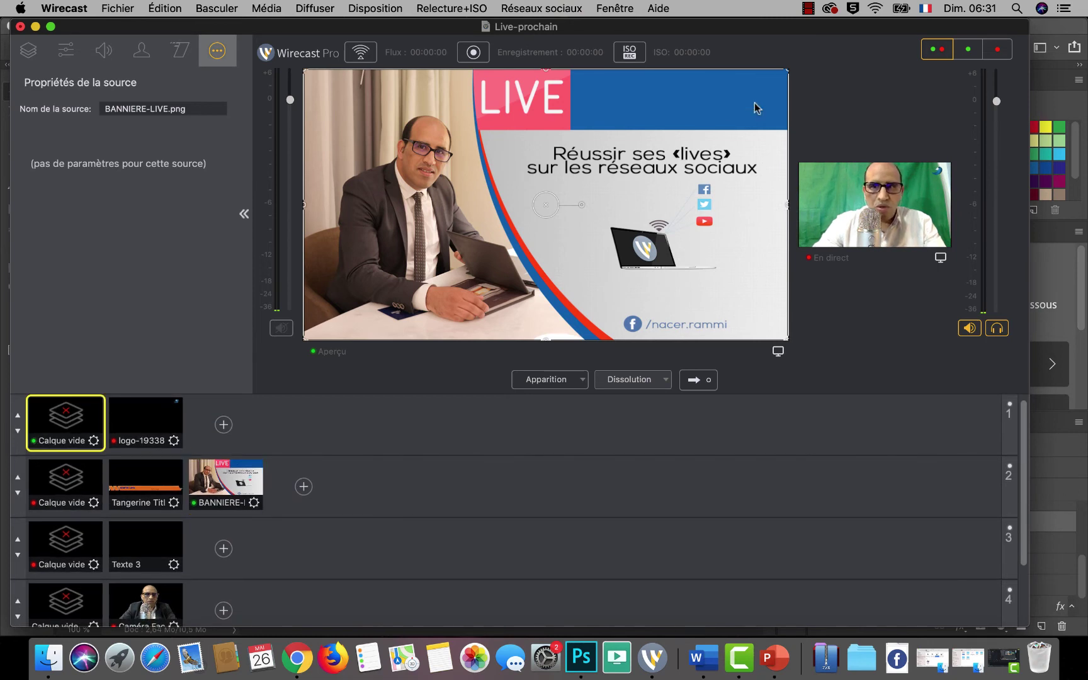
Add a new clock overlay (Nouveau Horloge) to the first layer.
click(224, 425)
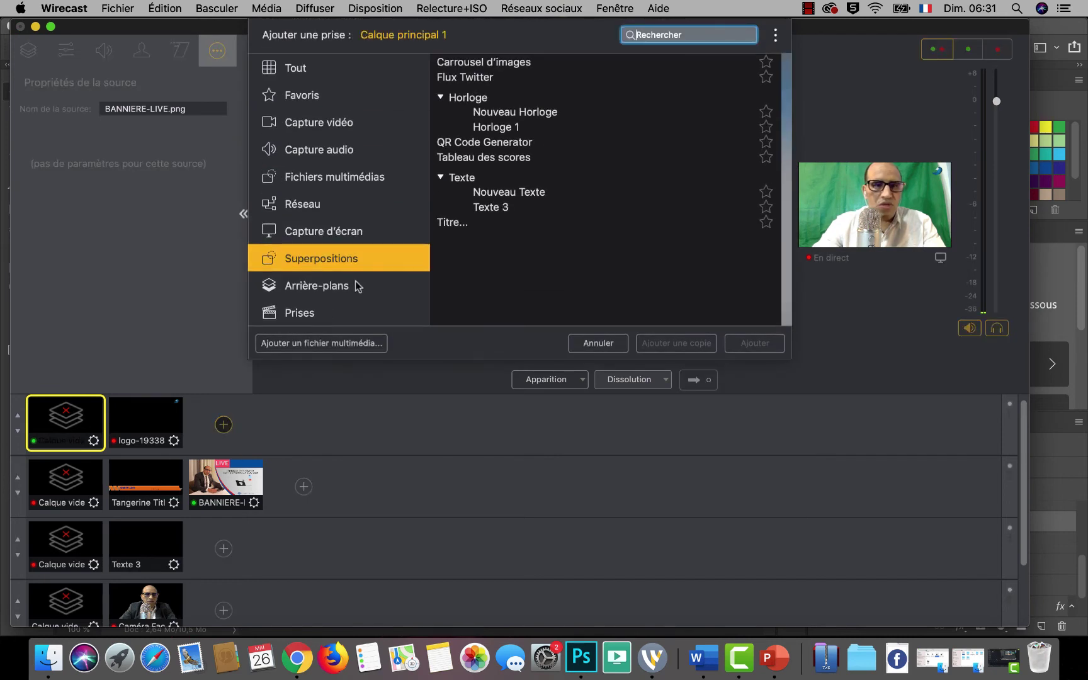
click(469, 99)
click(469, 98)
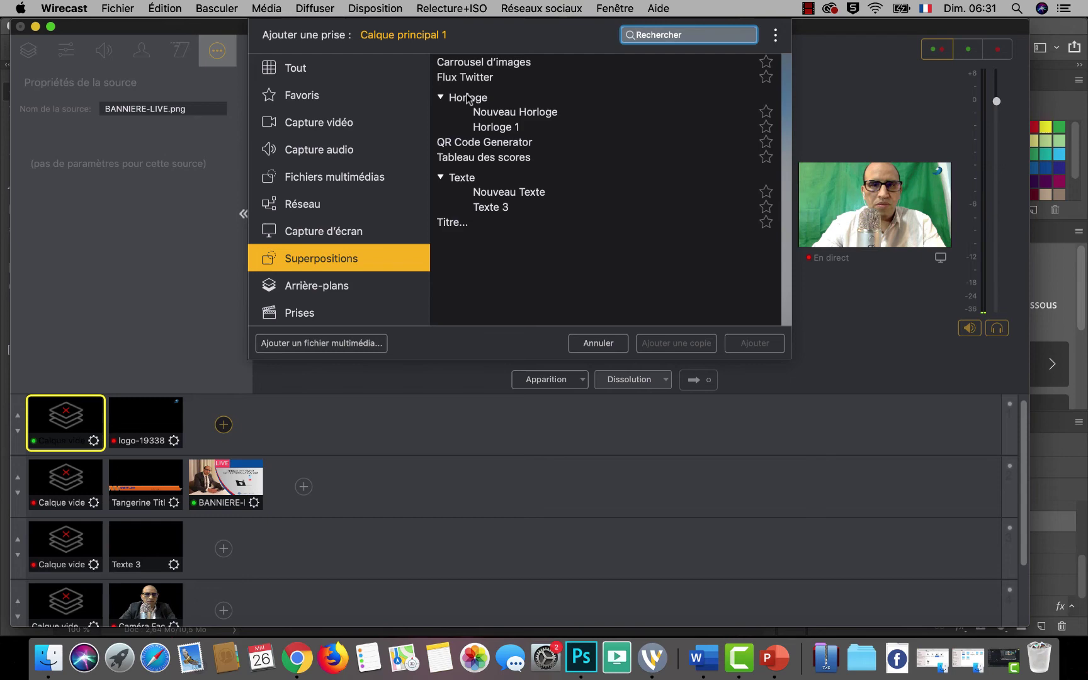
click(513, 112)
click(756, 345)
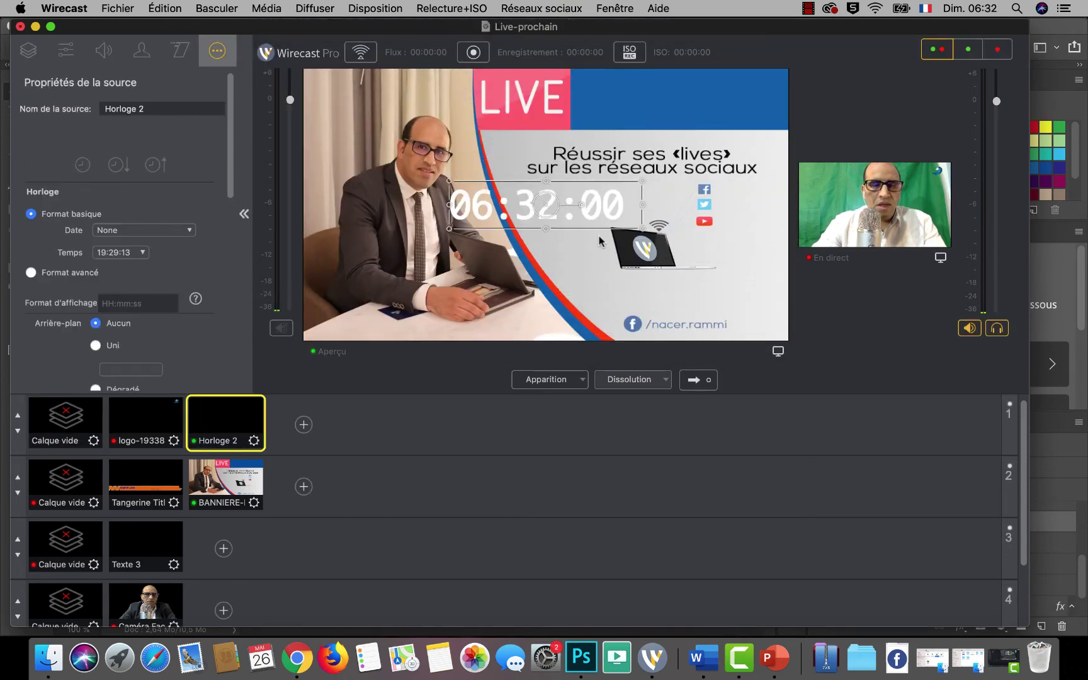
Try the clock's time-of-day, countdown and stopwatch modes, and start the stopwatch.
click(83, 167)
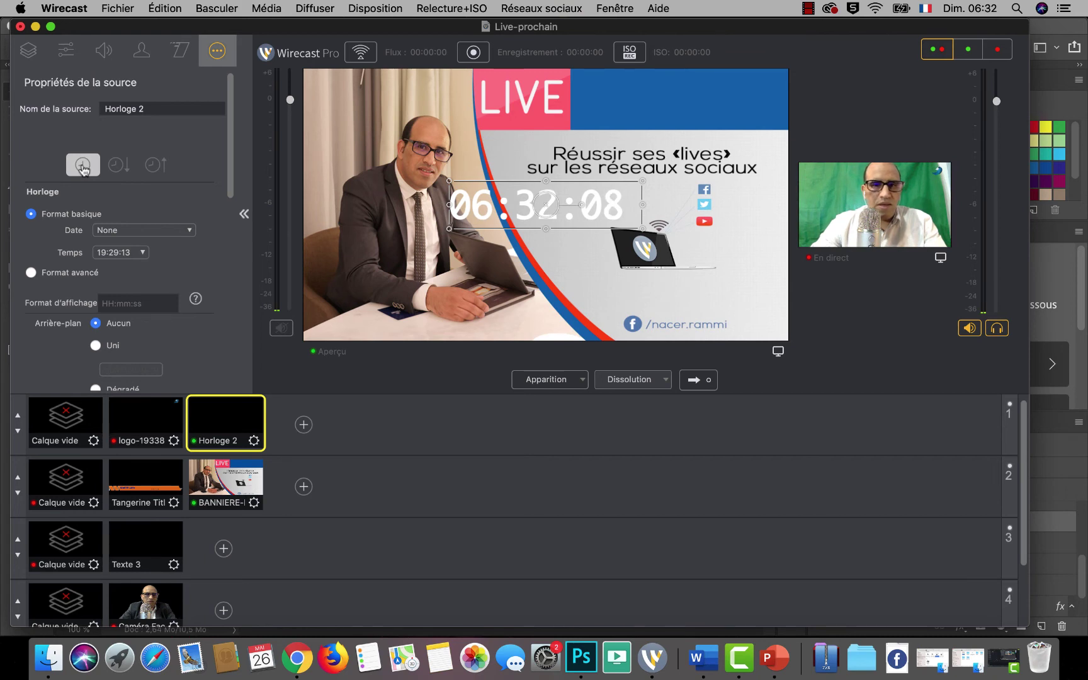
click(119, 165)
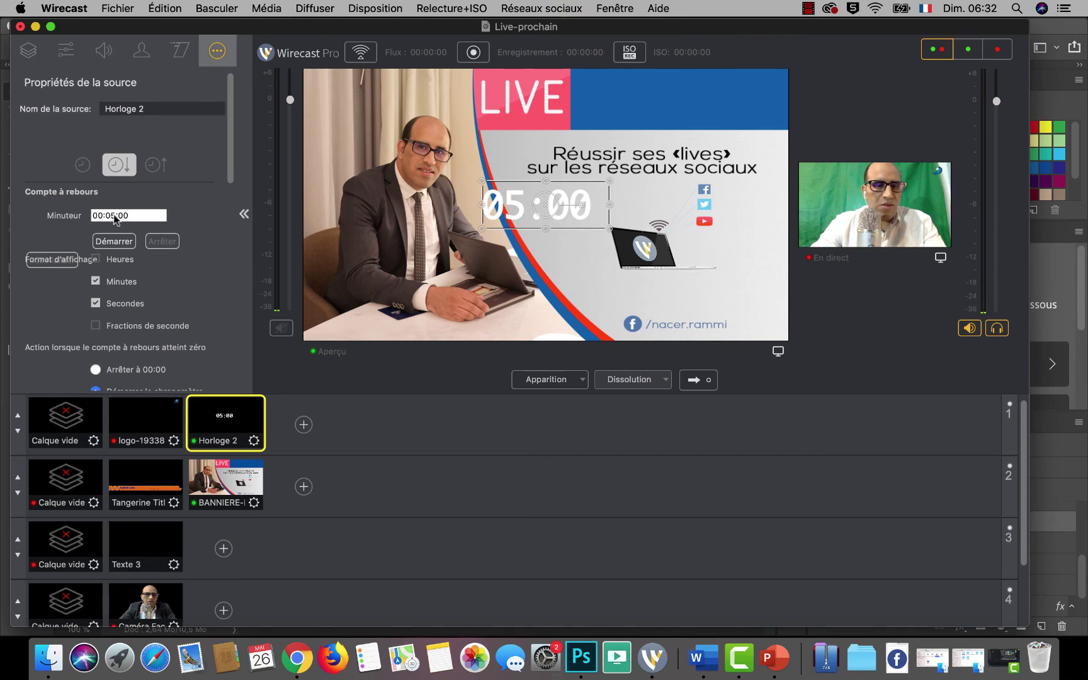
click(155, 165)
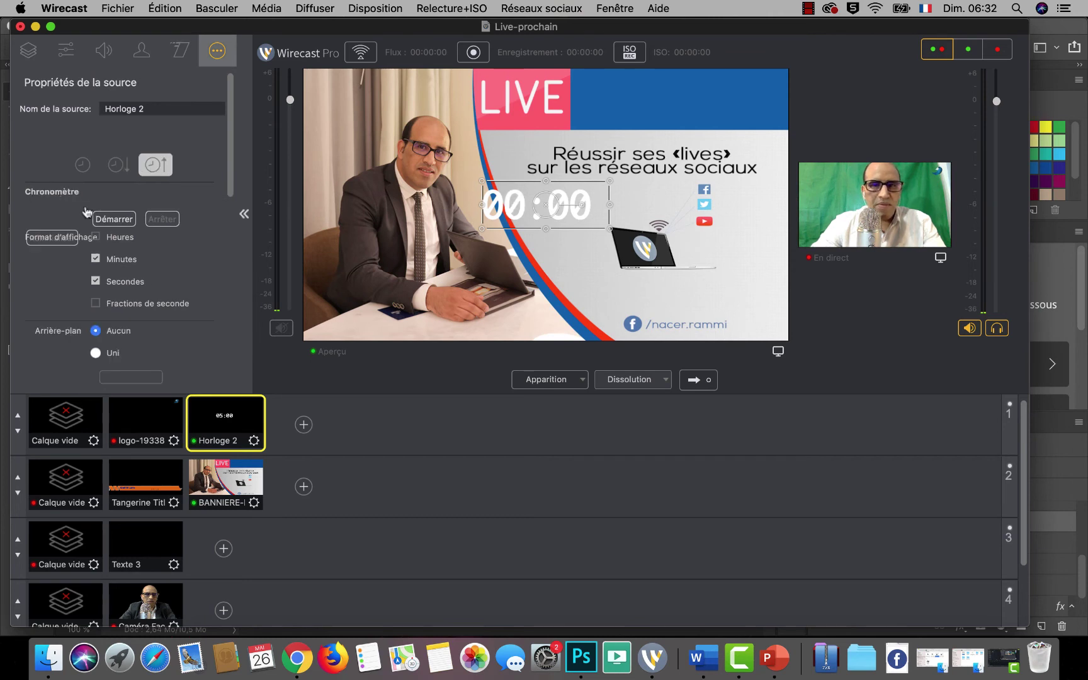
click(119, 220)
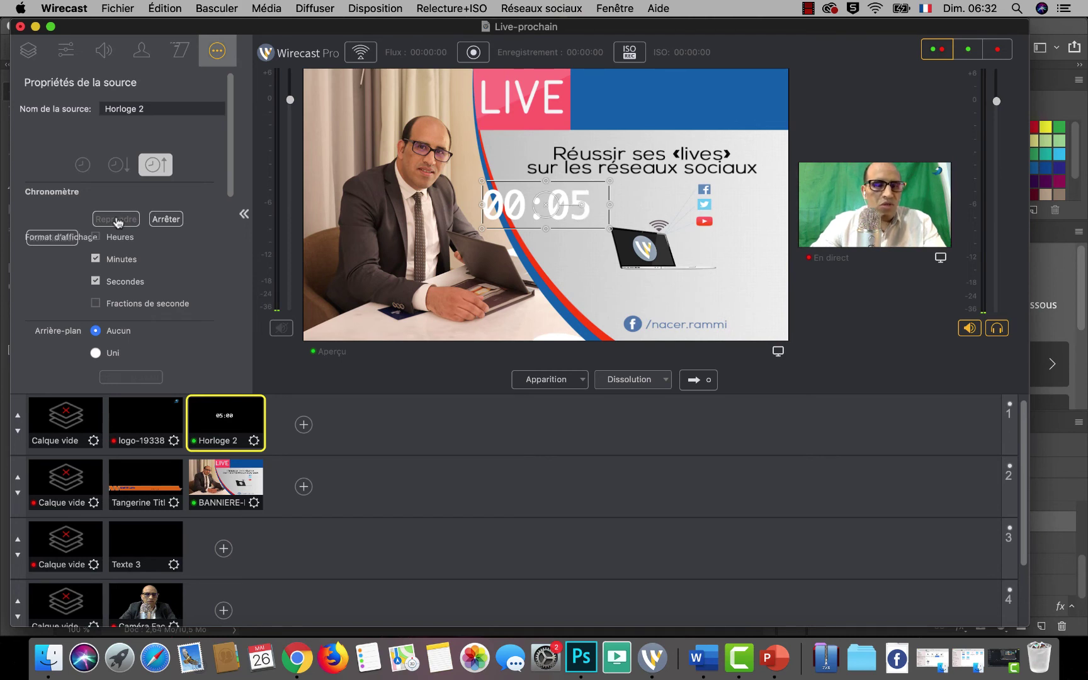
Switch the clock to countdown mode and set its timer to 00:03:00.
click(119, 165)
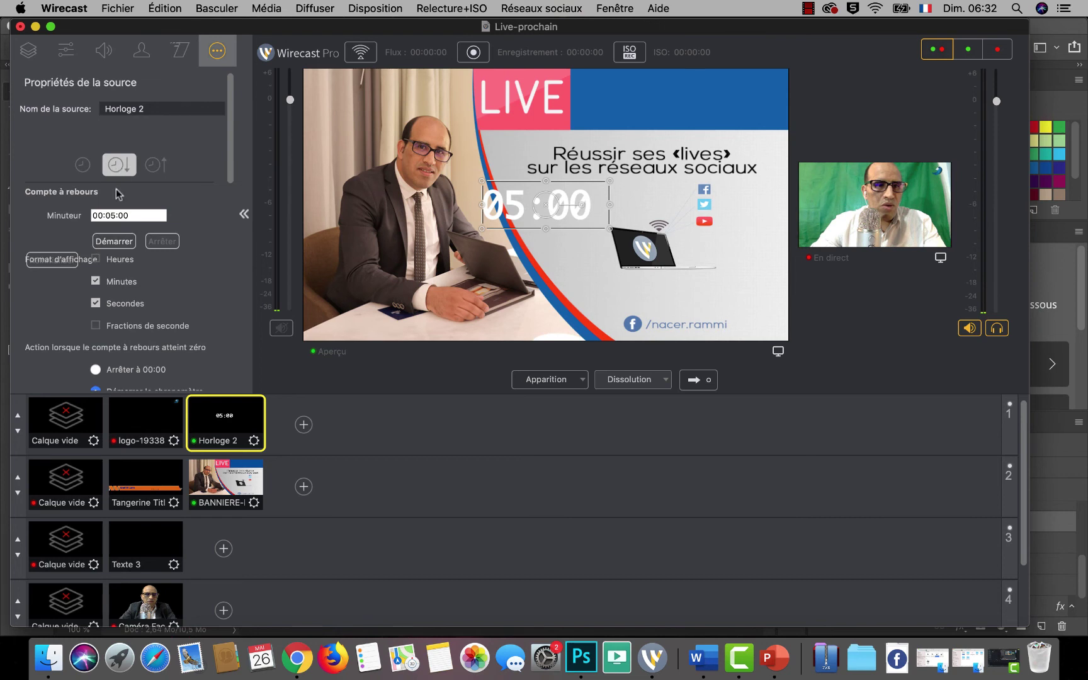
click(116, 216)
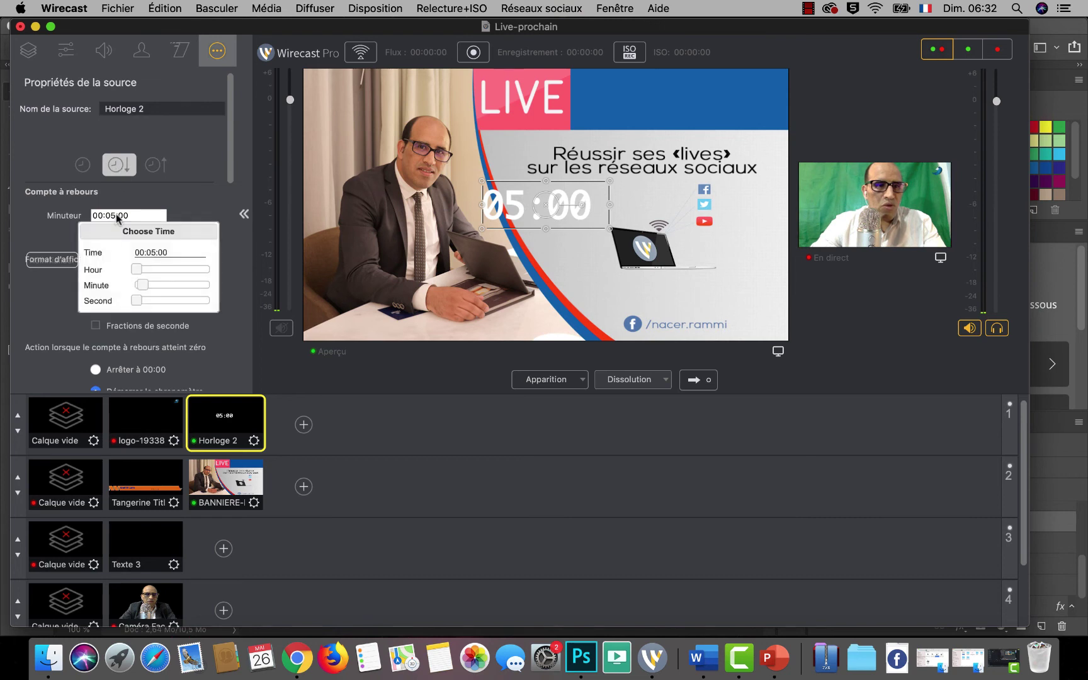
click(136, 270)
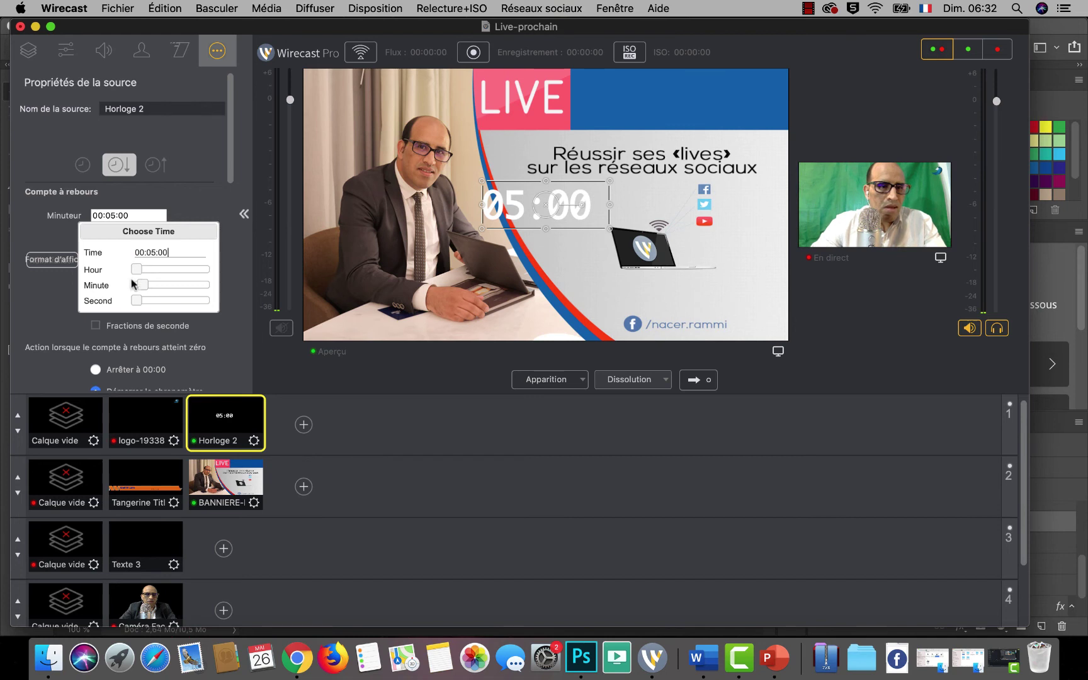
drag(141, 285, 139, 286)
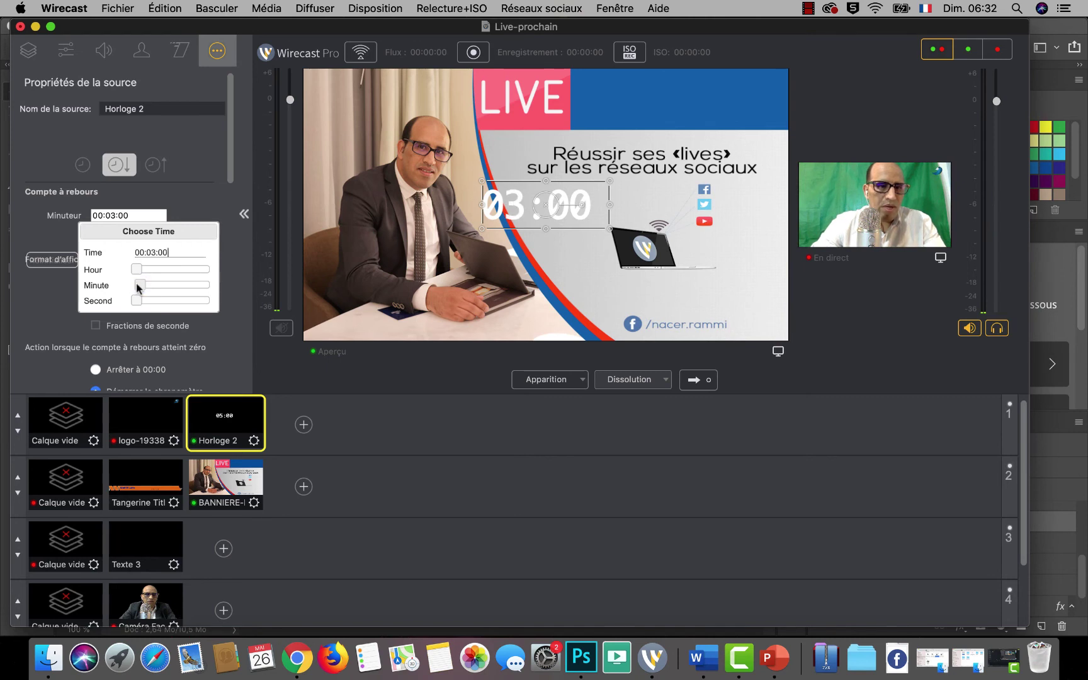
click(184, 218)
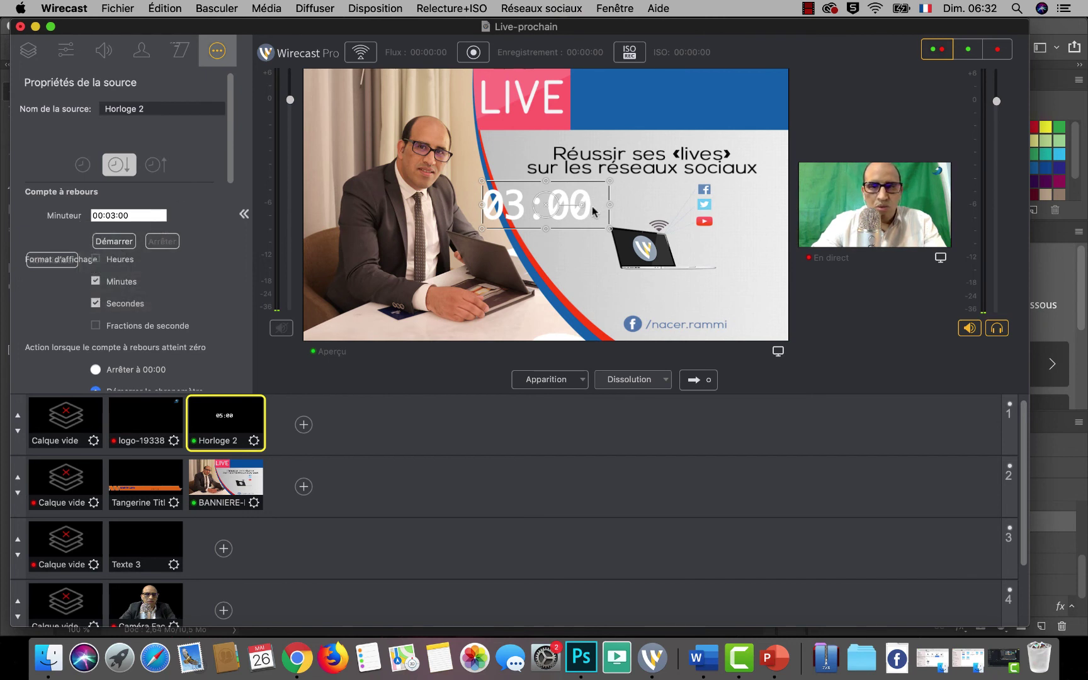
Move the countdown onto the blue band beside LIVE, start it, and send the previewed banner and countdown live.
drag(593, 211, 729, 105)
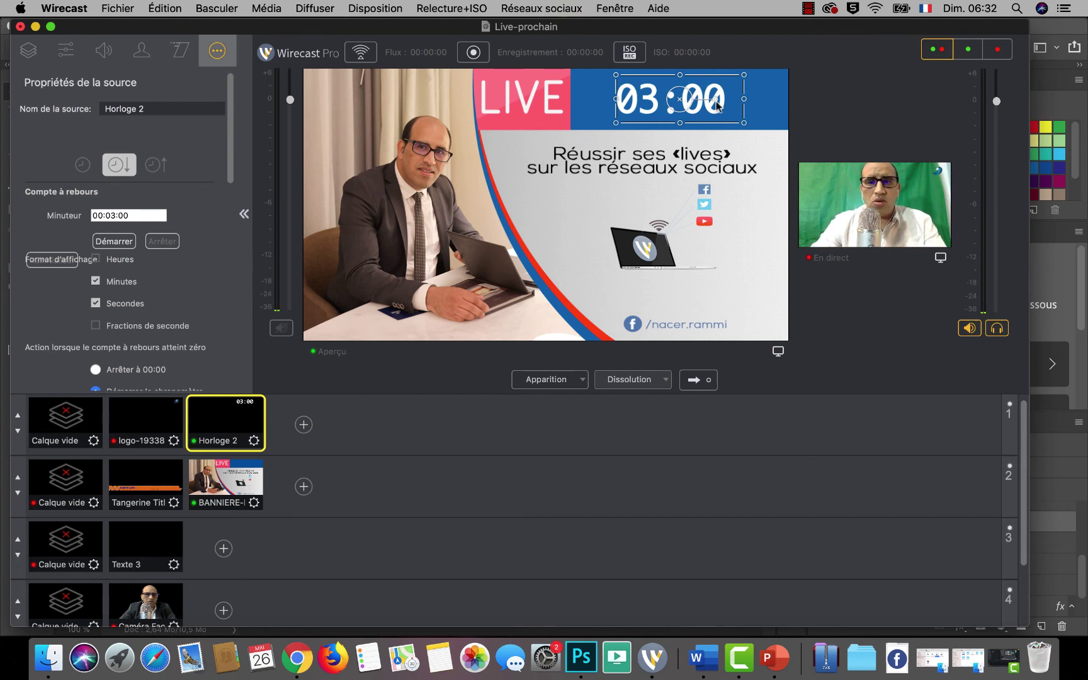
click(114, 243)
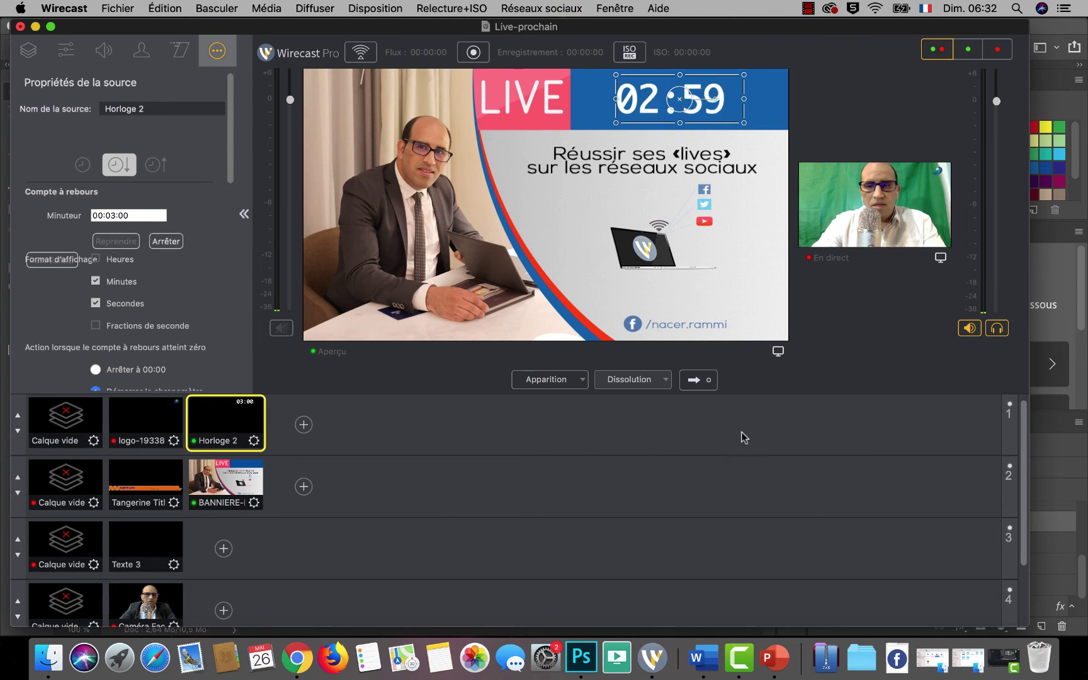
click(697, 381)
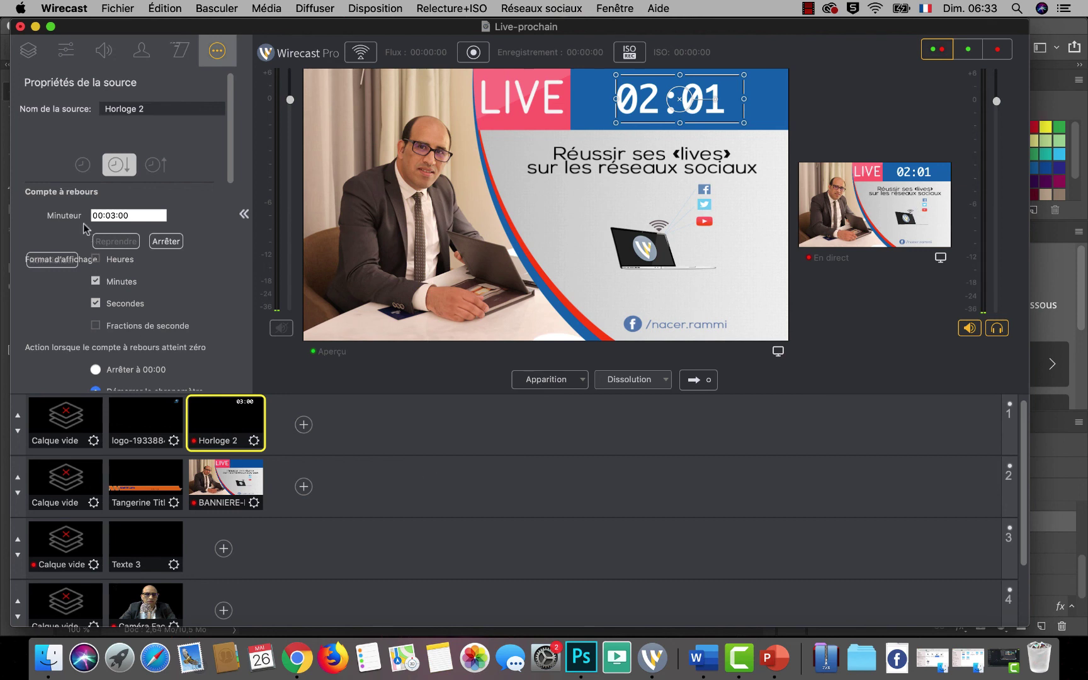
Shorten the running countdown by setting its timer to 00:00:27.
click(115, 217)
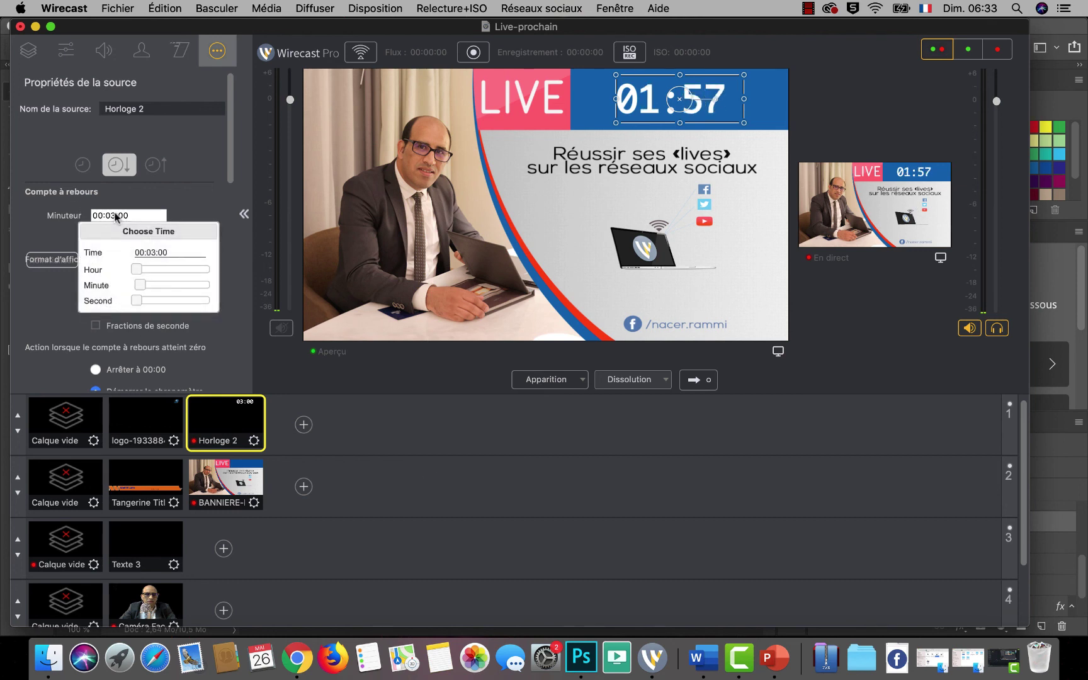
click(134, 270)
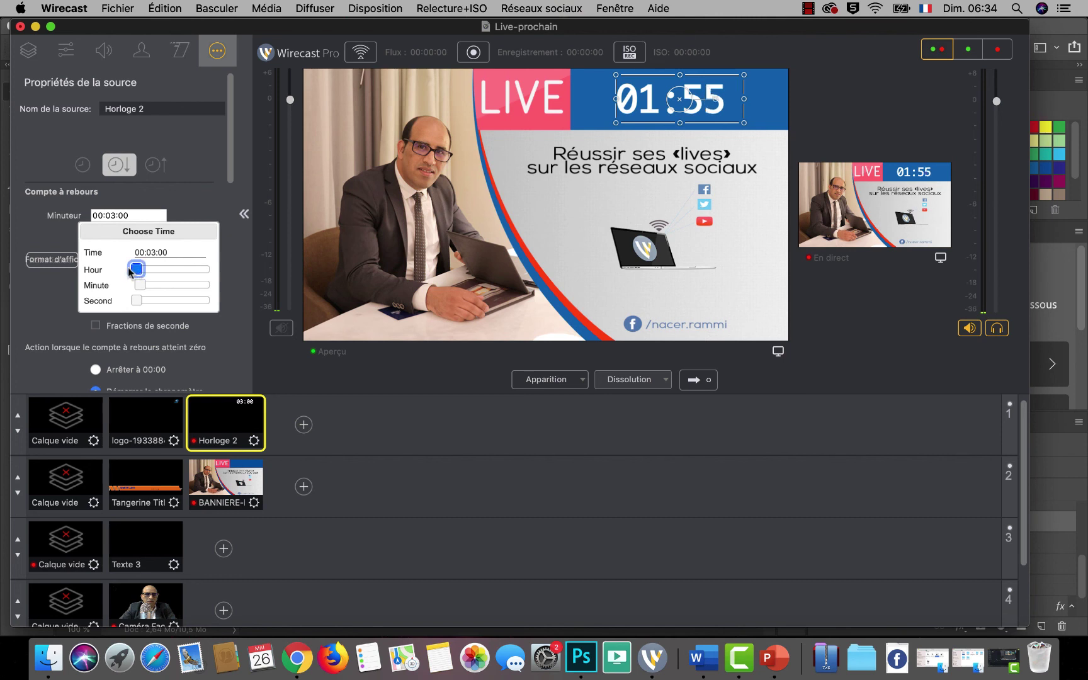
drag(140, 285, 171, 303)
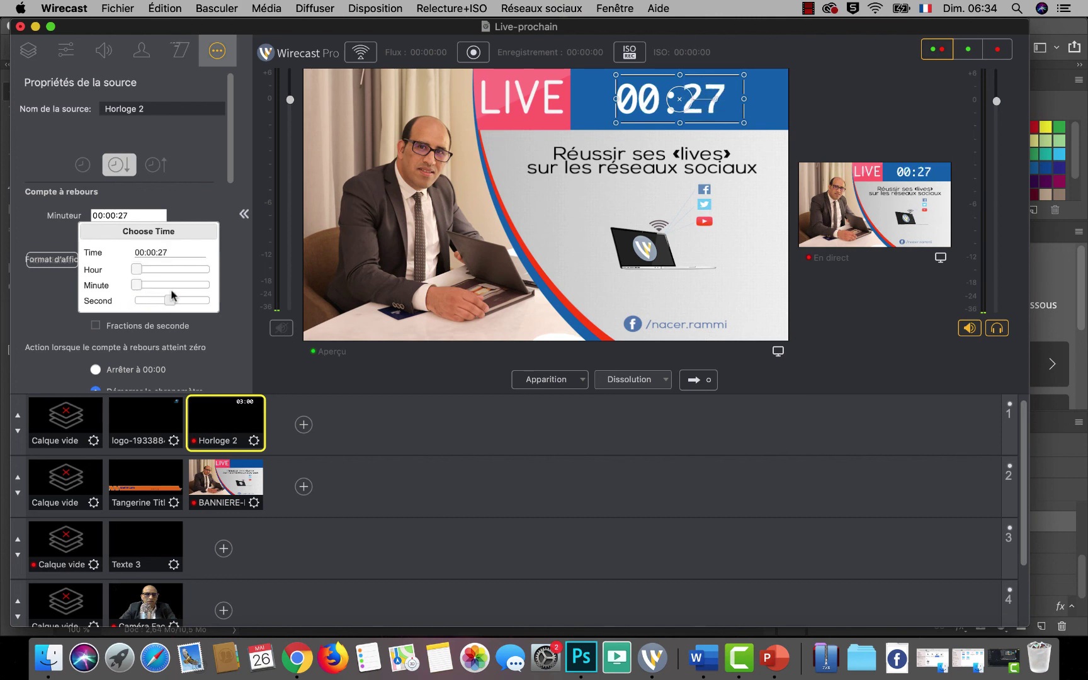
click(202, 208)
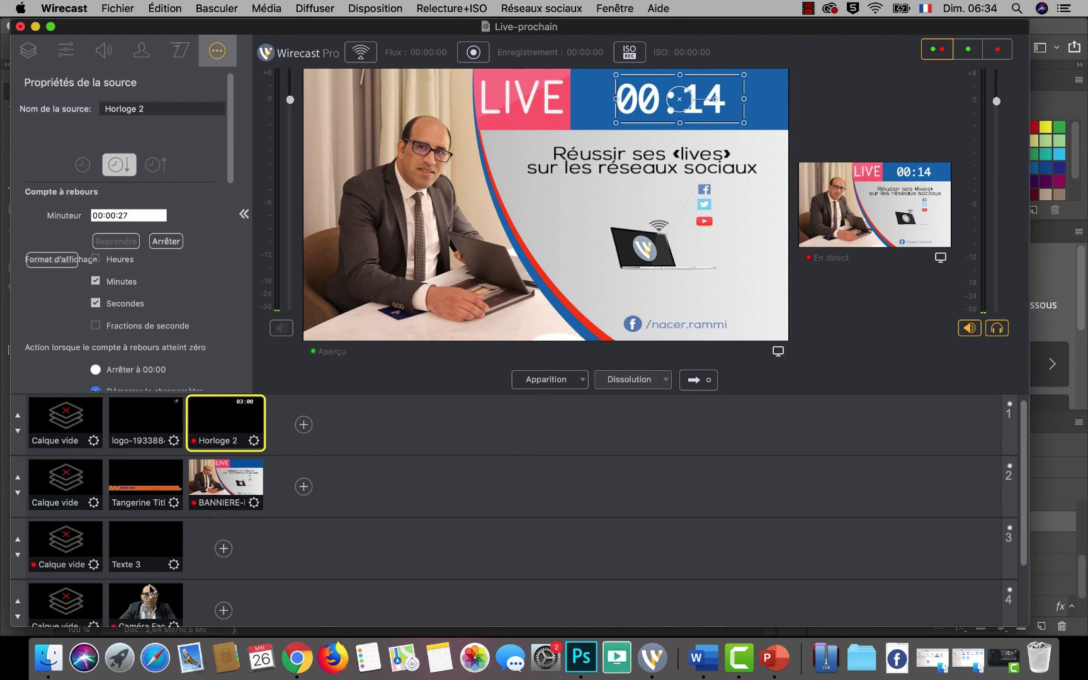
Set the second and first layers to Calque vide, select the camera shot on the fourth layer, and transition it live.
click(69, 485)
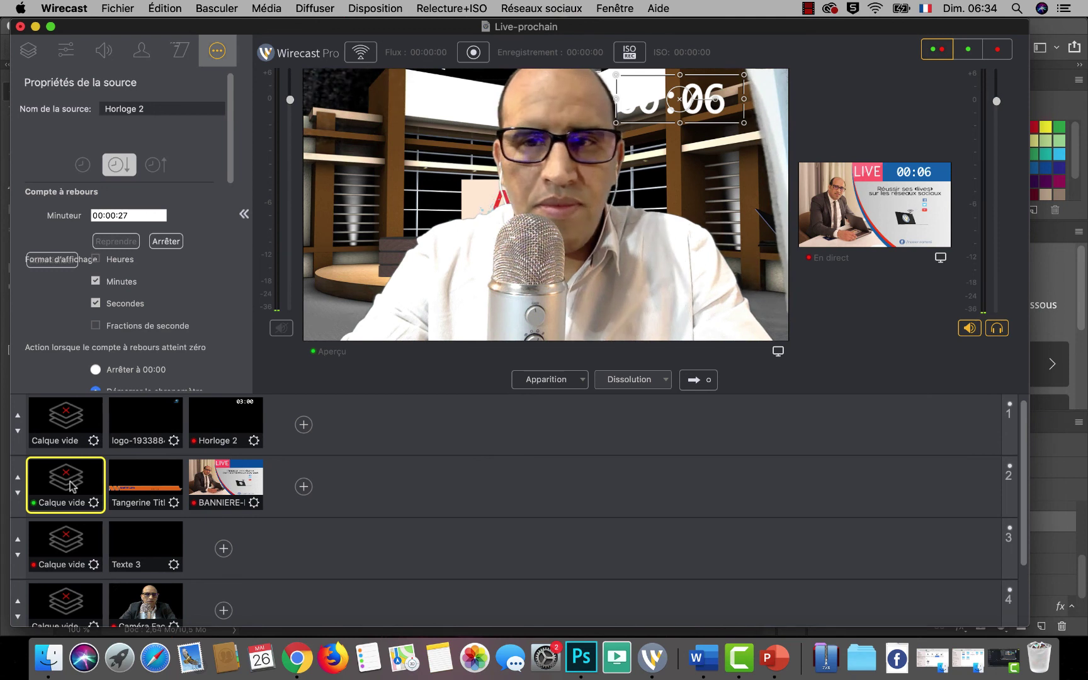
click(87, 437)
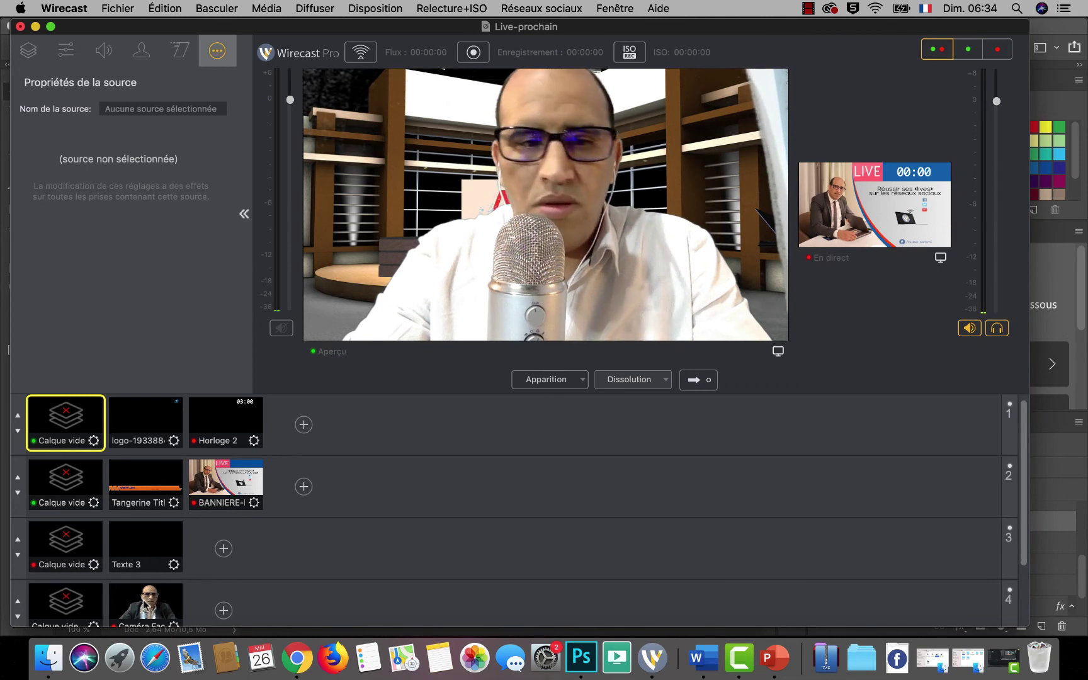
click(156, 593)
click(697, 379)
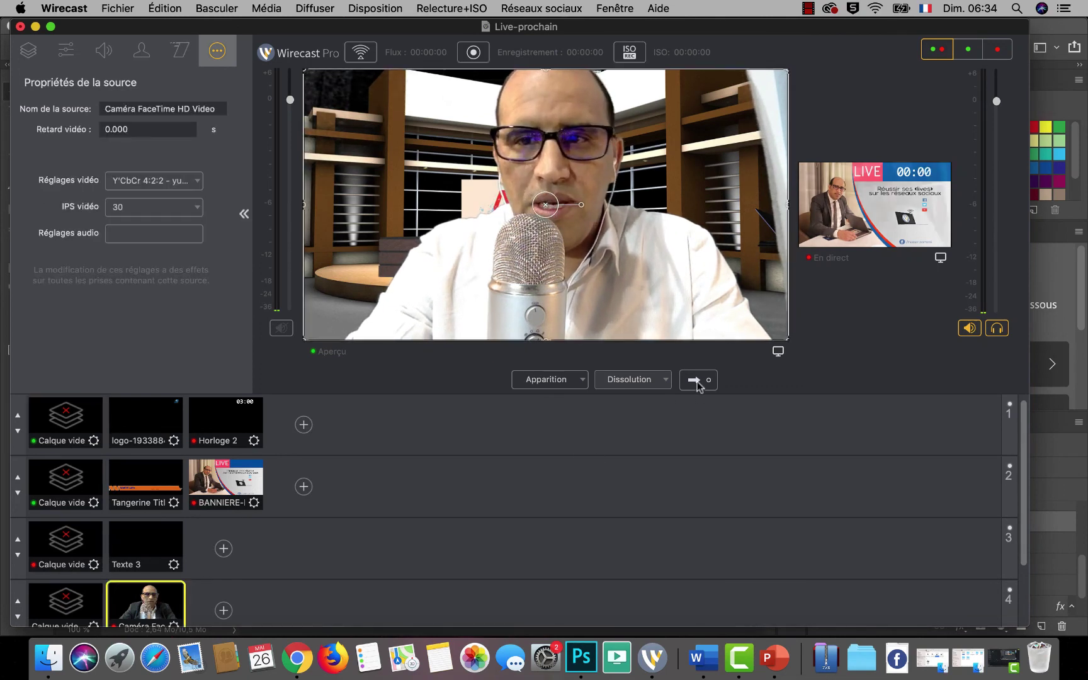